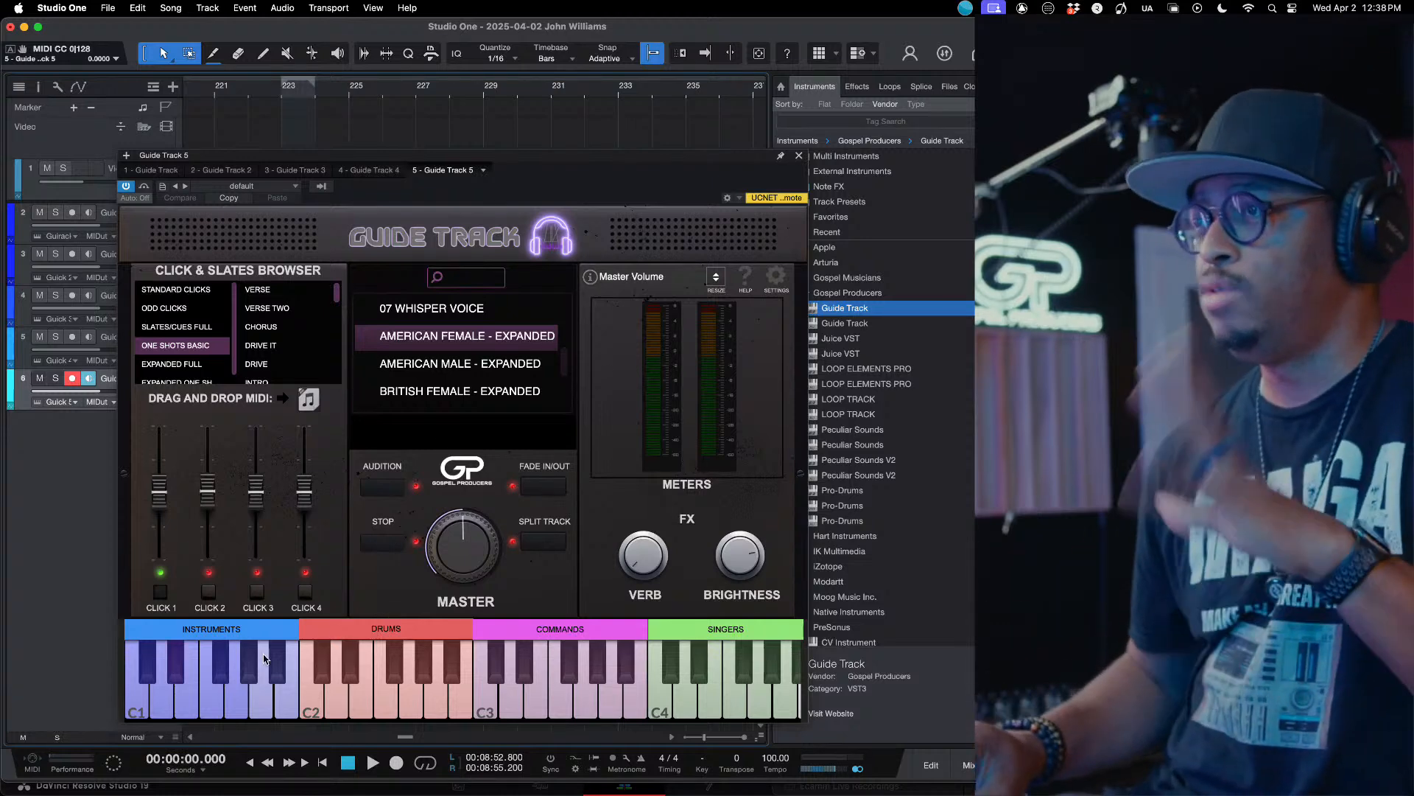
Step: Open the Expanded Full category in the Click & Slates Browser and look through its list of cues
{"action": "scroll", "coordinate": [200, 361], "scroll_direction": "down", "scroll_amount": 1}
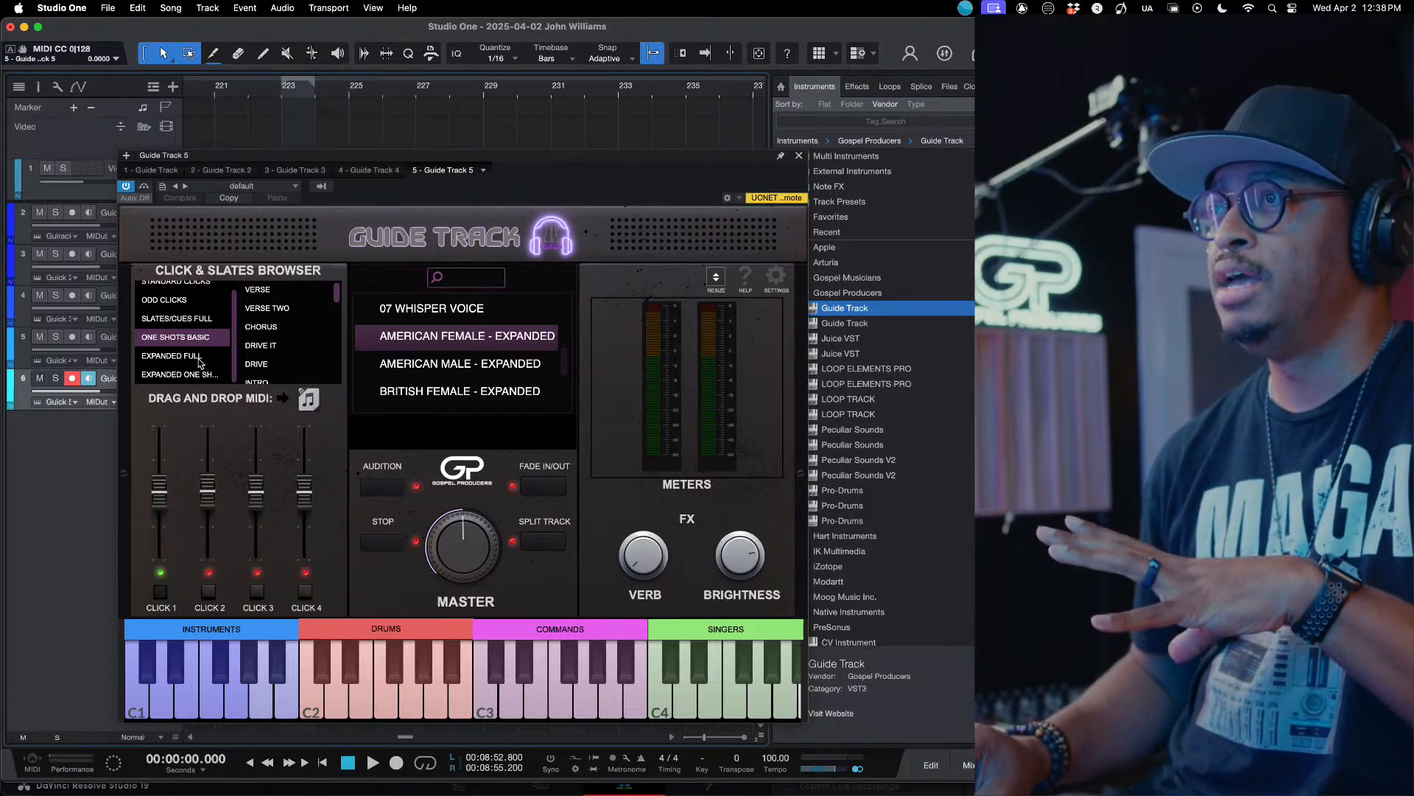
{"action": "left_click", "coordinate": [174, 355]}
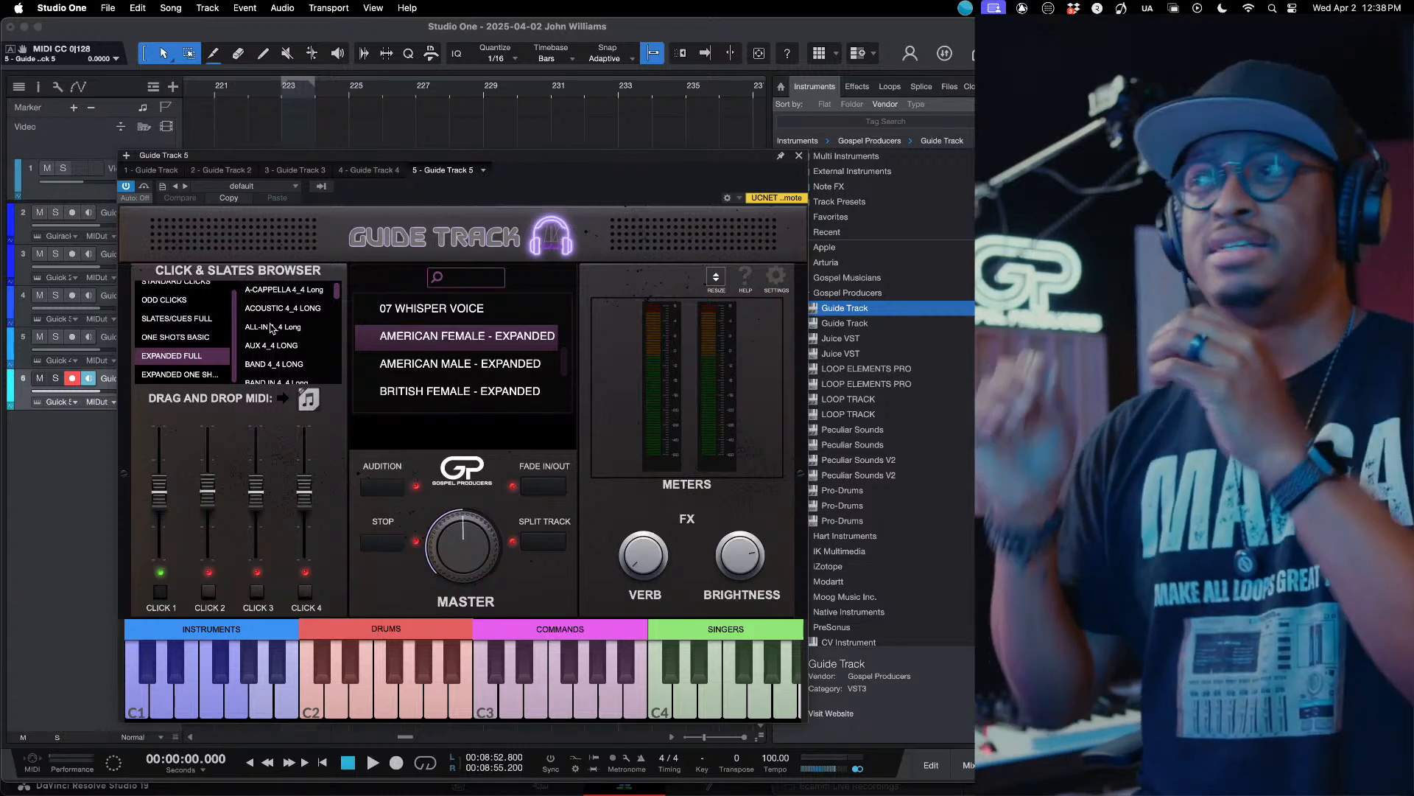
{"action": "scroll", "coordinate": [171, 328], "scroll_direction": "up", "scroll_amount": 1}
{"action": "scroll", "coordinate": [172, 327], "scroll_direction": "down", "scroll_amount": 1}
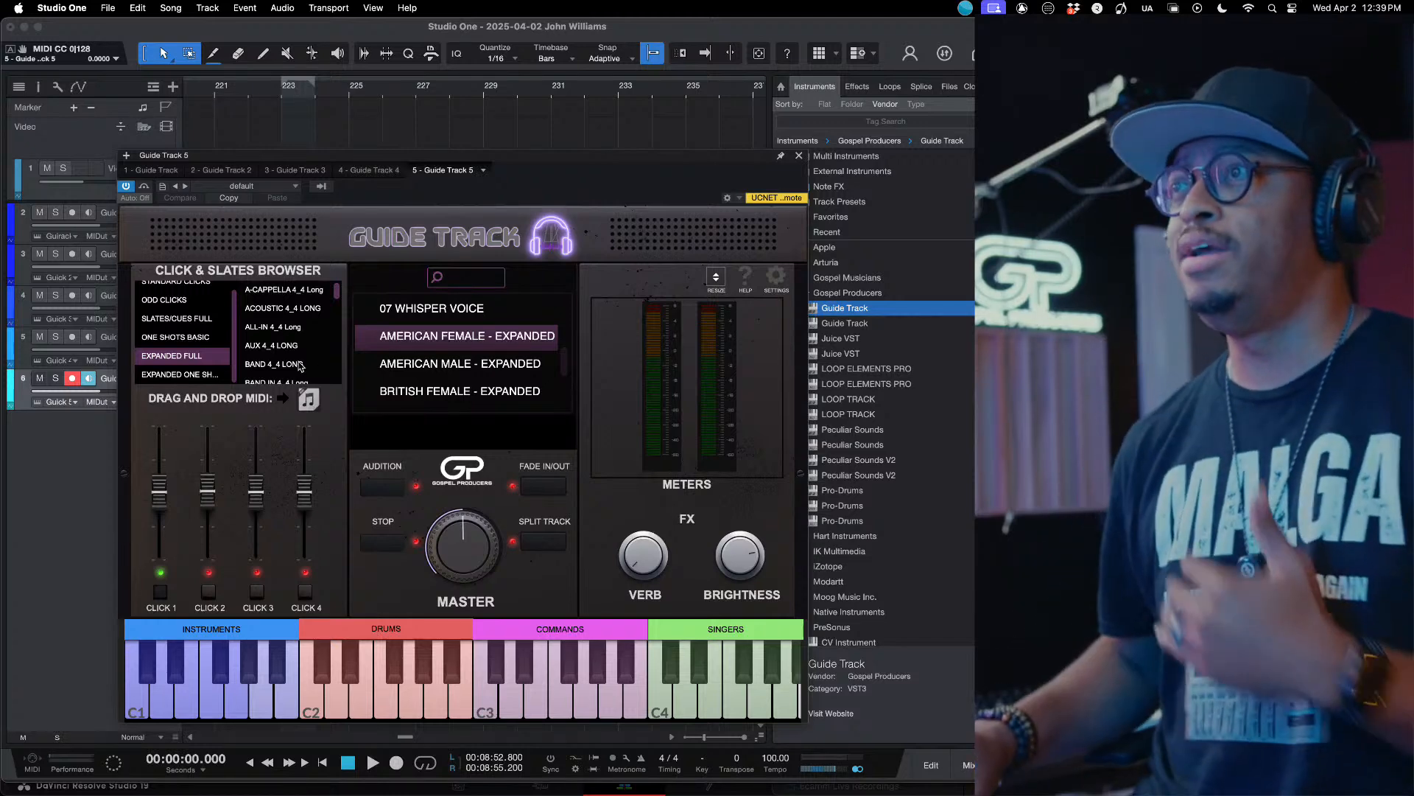
{"action": "scroll", "coordinate": [290, 349], "scroll_direction": "down", "scroll_amount": 1}
{"action": "scroll", "coordinate": [290, 349], "scroll_direction": "down", "scroll_amount": 5}
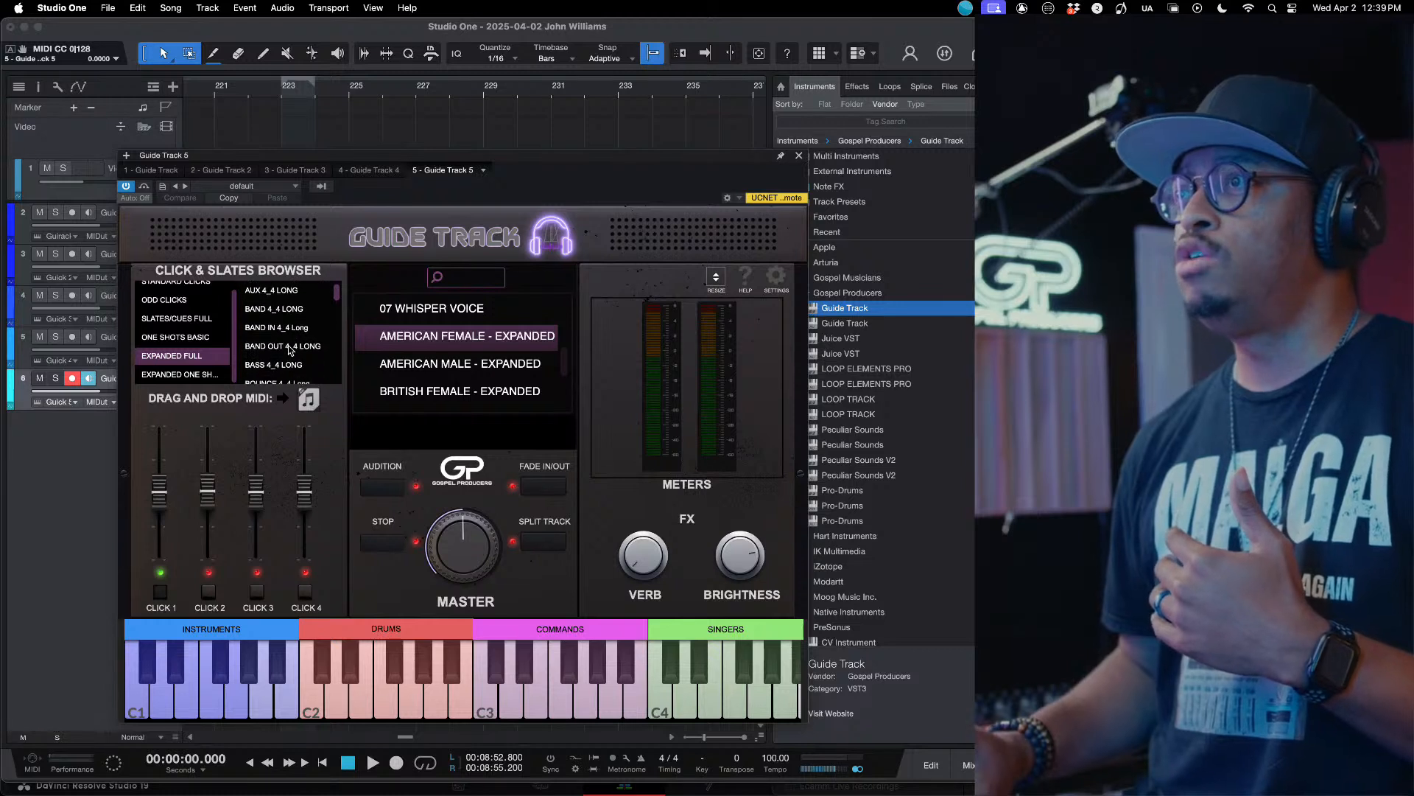
{"action": "scroll", "coordinate": [290, 349], "scroll_direction": "down", "scroll_amount": 4}
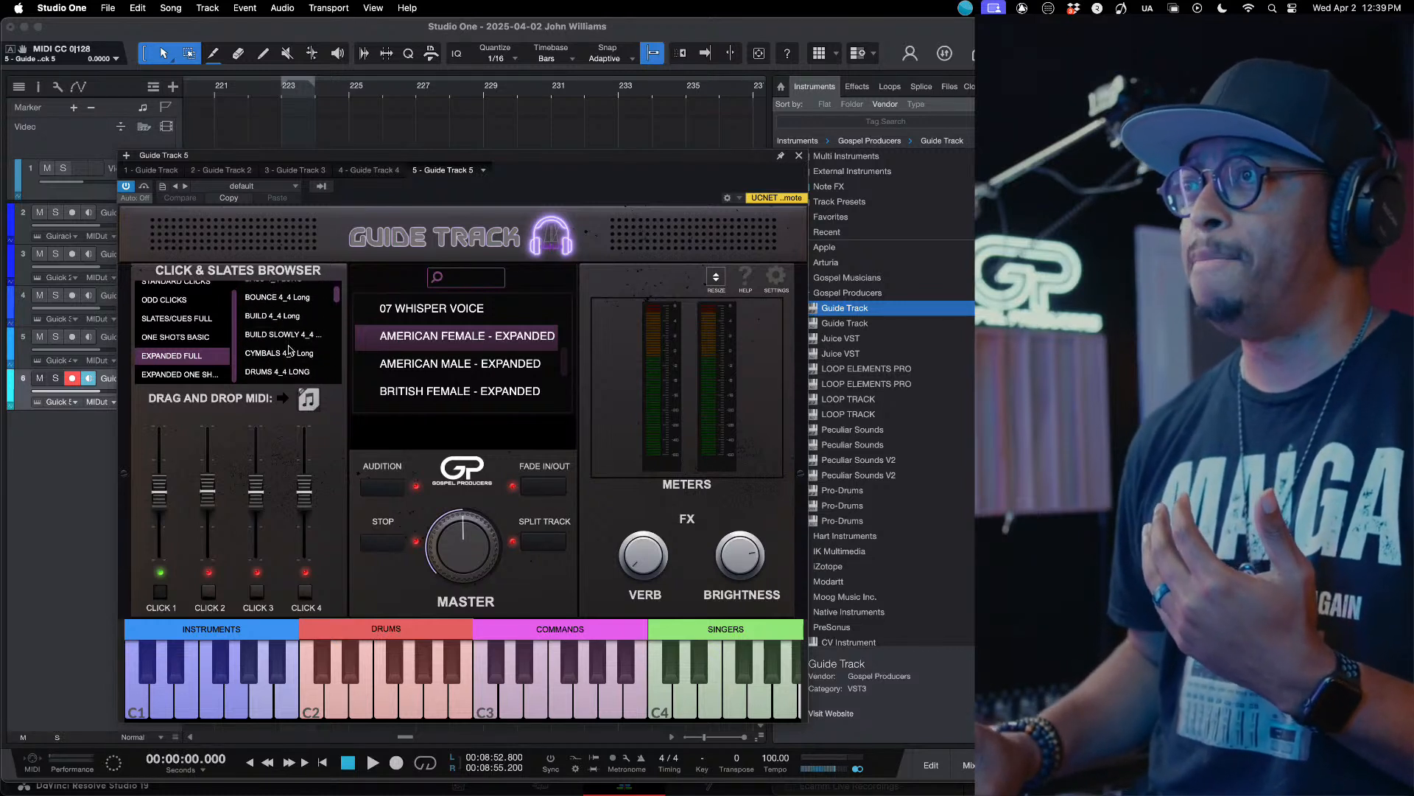
{"action": "scroll", "coordinate": [289, 349], "scroll_direction": "down", "scroll_amount": 3}
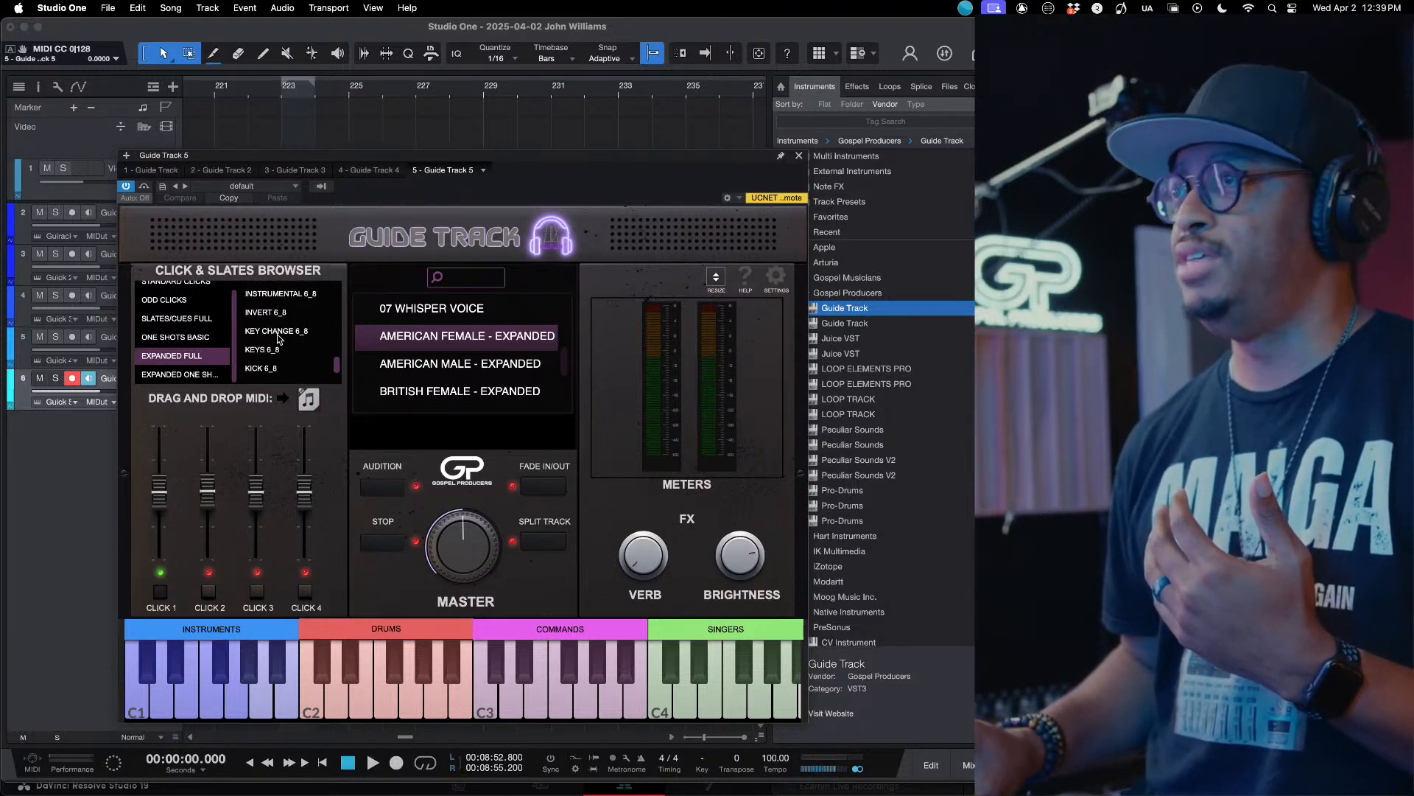
Step: Compare the cues in the Expanded One Shots and Expanded Full categories, finishing with Expanded One Shots selected
{"action": "left_click", "coordinate": [177, 375]}
{"action": "scroll", "coordinate": [289, 337], "scroll_direction": "up", "scroll_amount": 5}
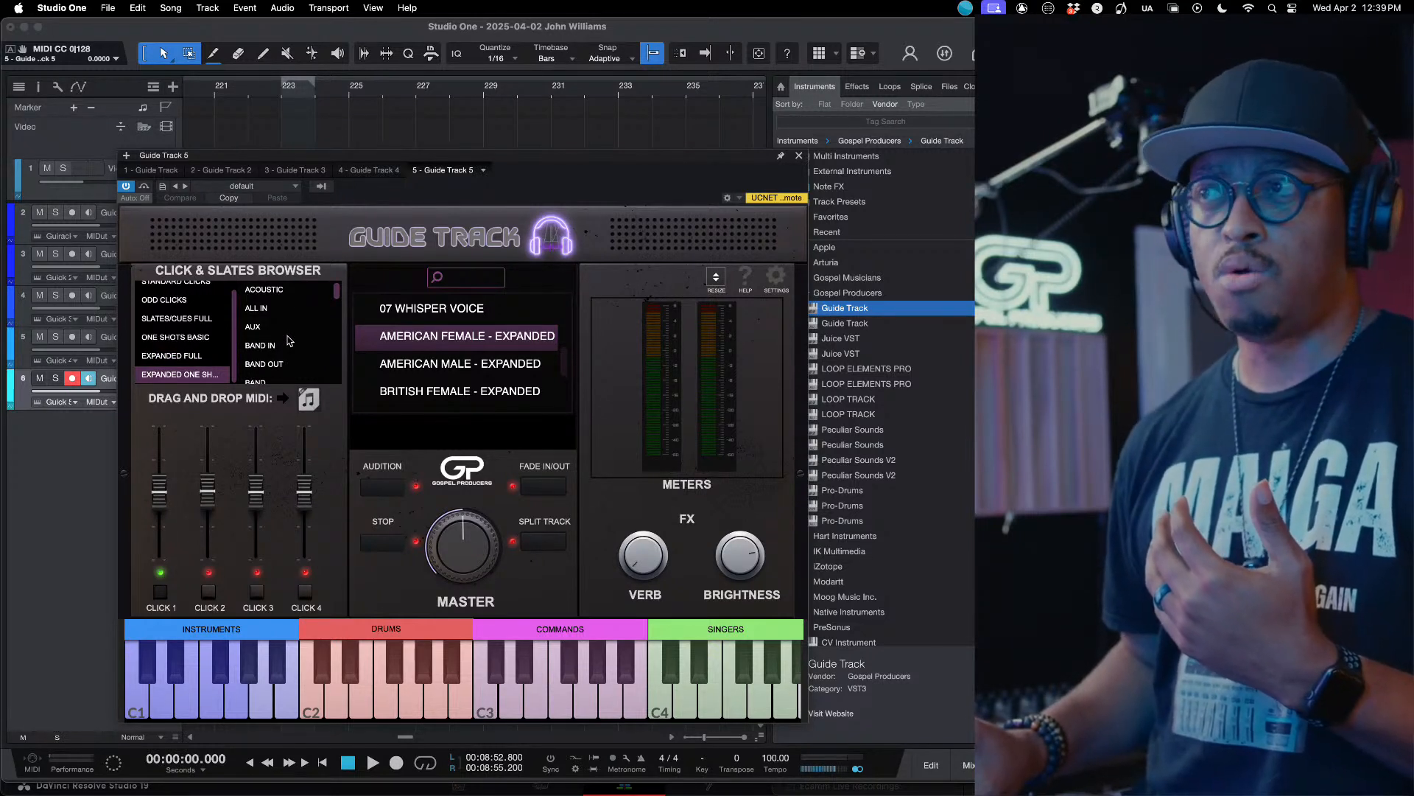
{"action": "left_click", "coordinate": [194, 357]}
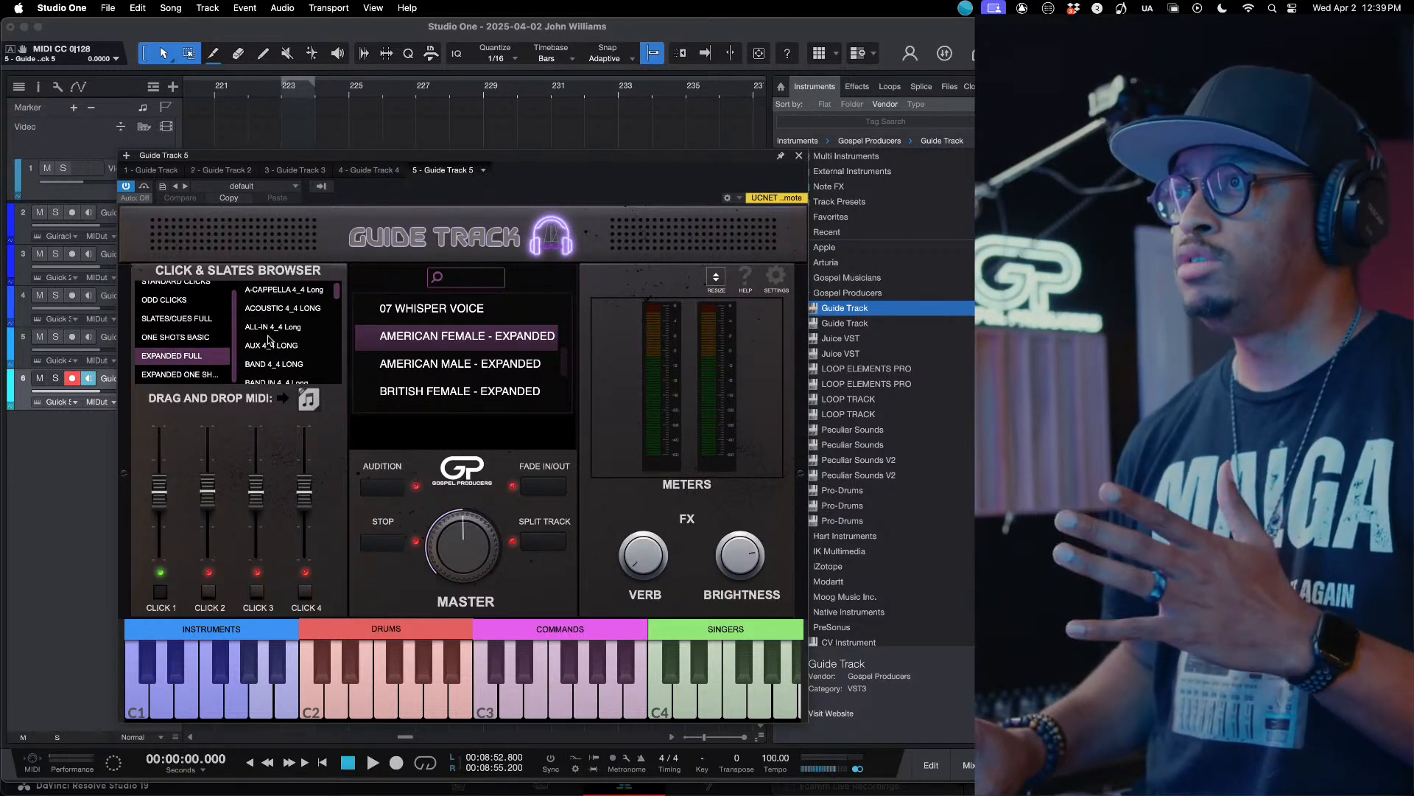
{"action": "scroll", "coordinate": [270, 340], "scroll_direction": "down", "scroll_amount": 10}
{"action": "scroll", "coordinate": [270, 340], "scroll_direction": "down", "scroll_amount": 8}
{"action": "scroll", "coordinate": [270, 340], "scroll_direction": "down", "scroll_amount": 10}
{"action": "scroll", "coordinate": [270, 340], "scroll_direction": "down", "scroll_amount": 10}
{"action": "scroll", "coordinate": [269, 340], "scroll_direction": "down", "scroll_amount": 5}
{"action": "scroll", "coordinate": [268, 338], "scroll_direction": "down", "scroll_amount": 1}
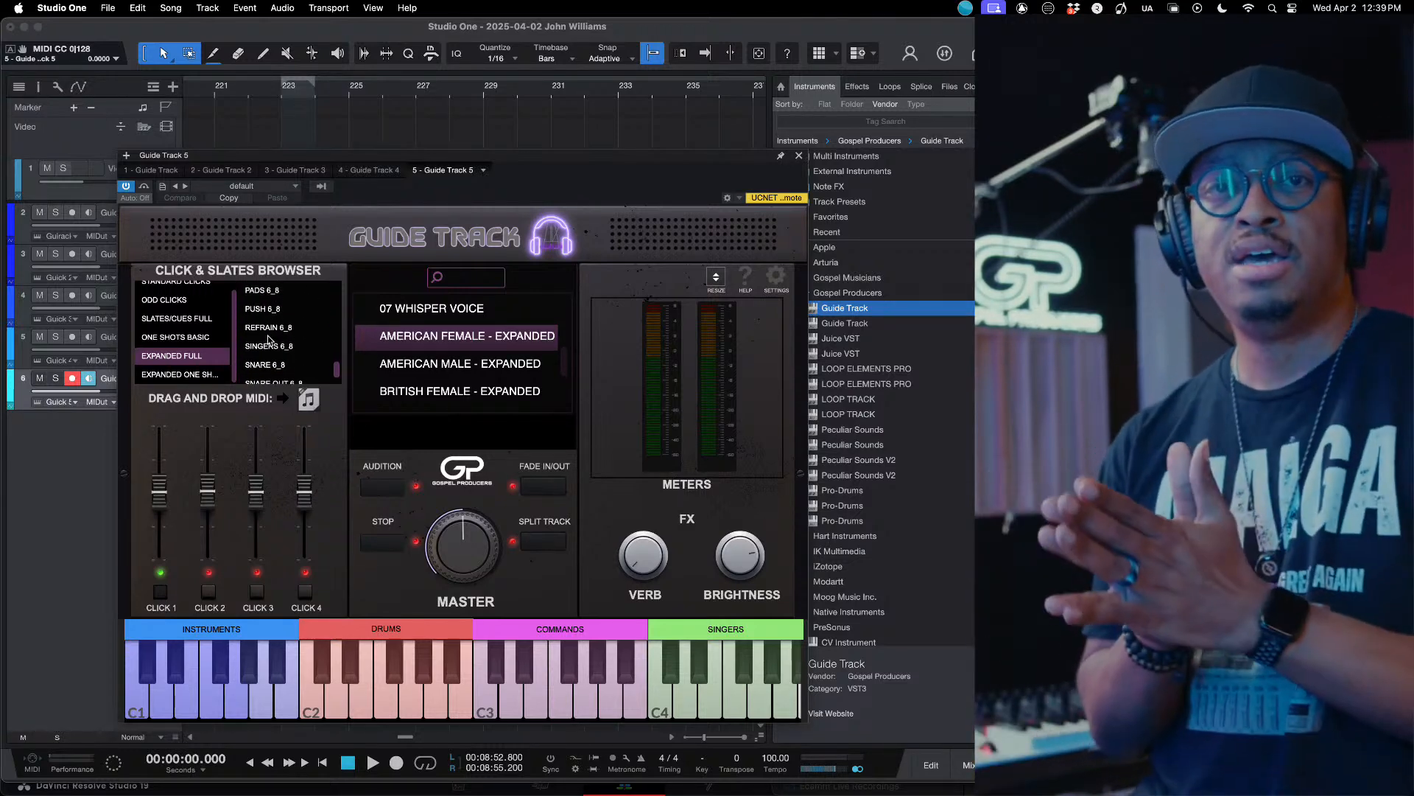
{"action": "left_click", "coordinate": [180, 374]}
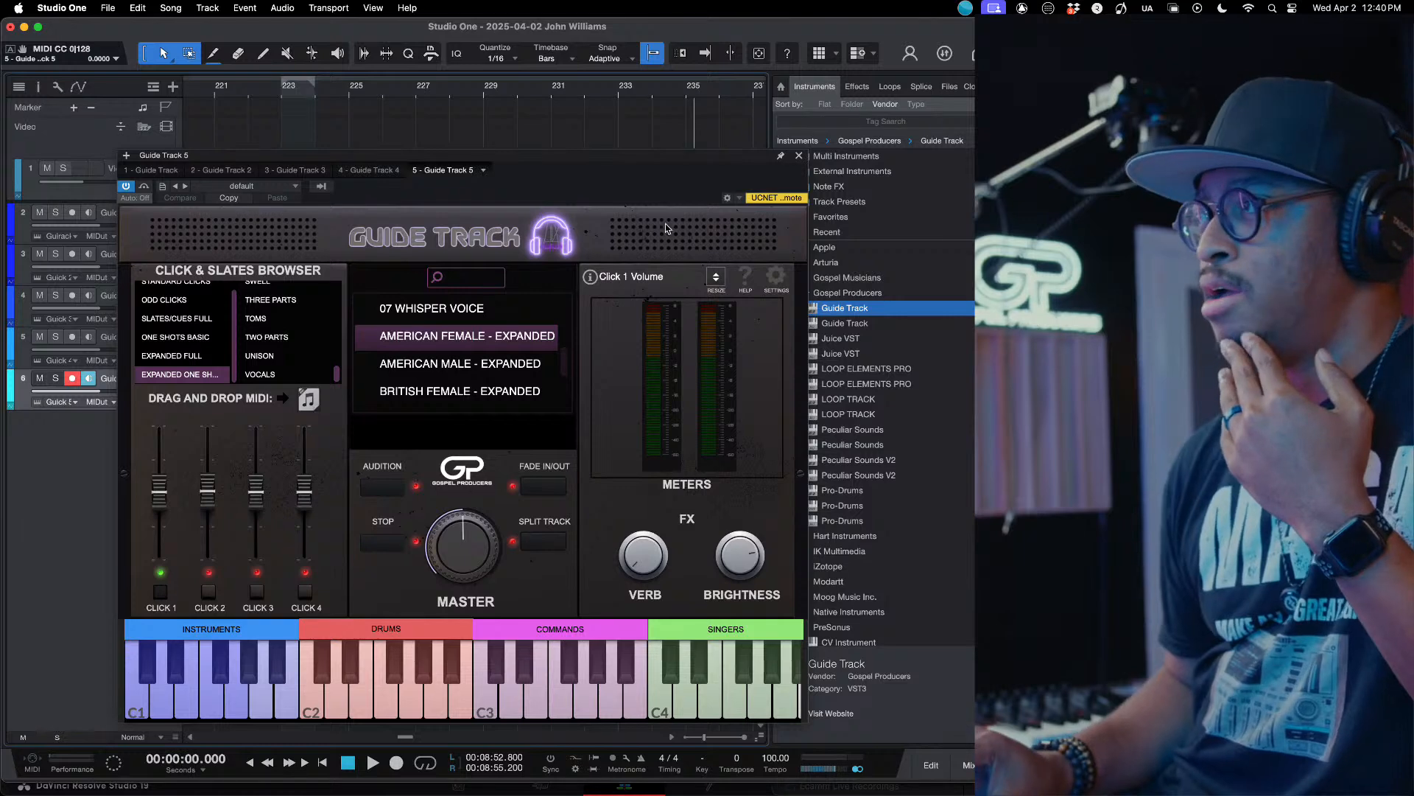
Step: Close the Guide Track 5 window, and in Chrome review the Sunday Worship Call The Name + Crown Him video from its start
{"action": "scroll", "coordinate": [537, 125], "scroll_direction": "left", "scroll_amount": 10}
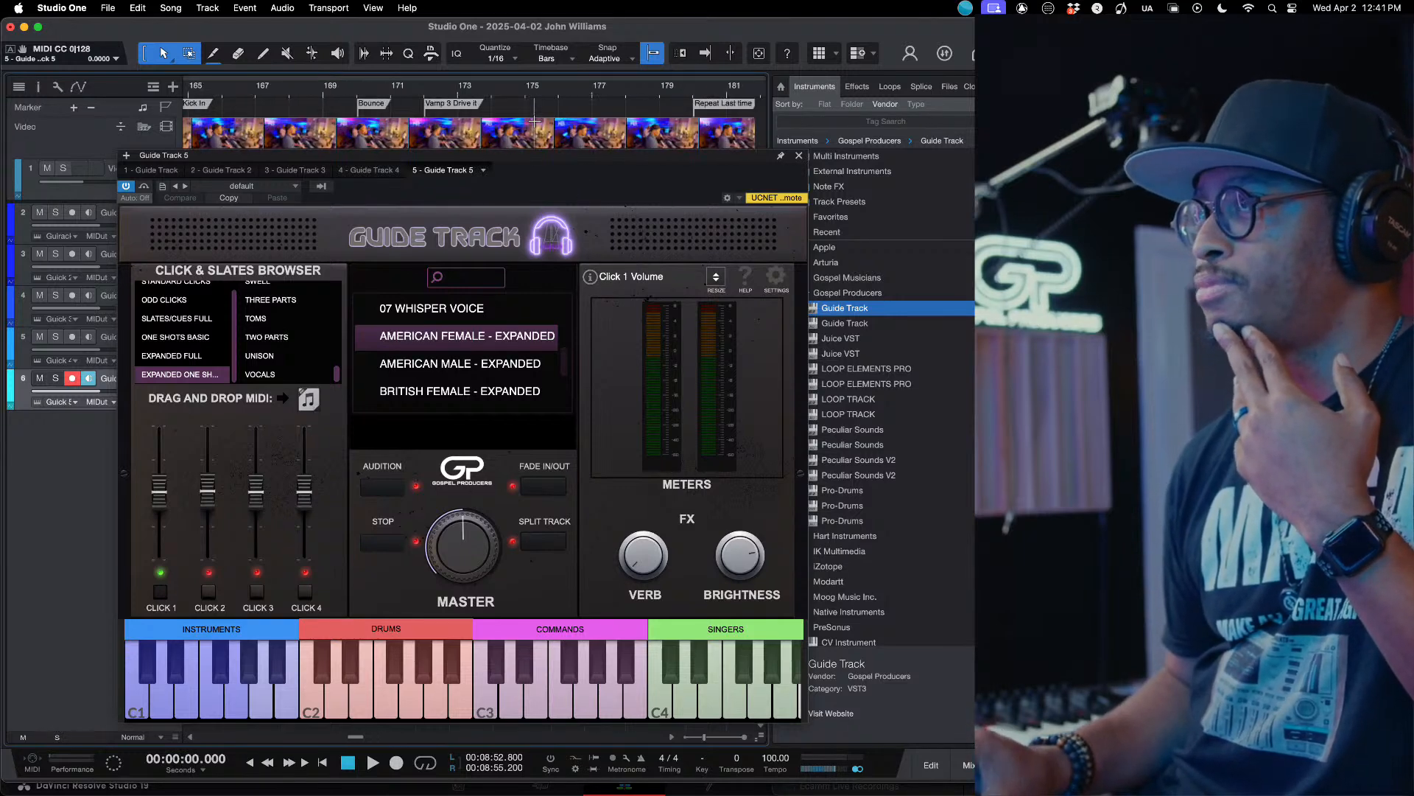
{"action": "left_click", "coordinate": [799, 156]}
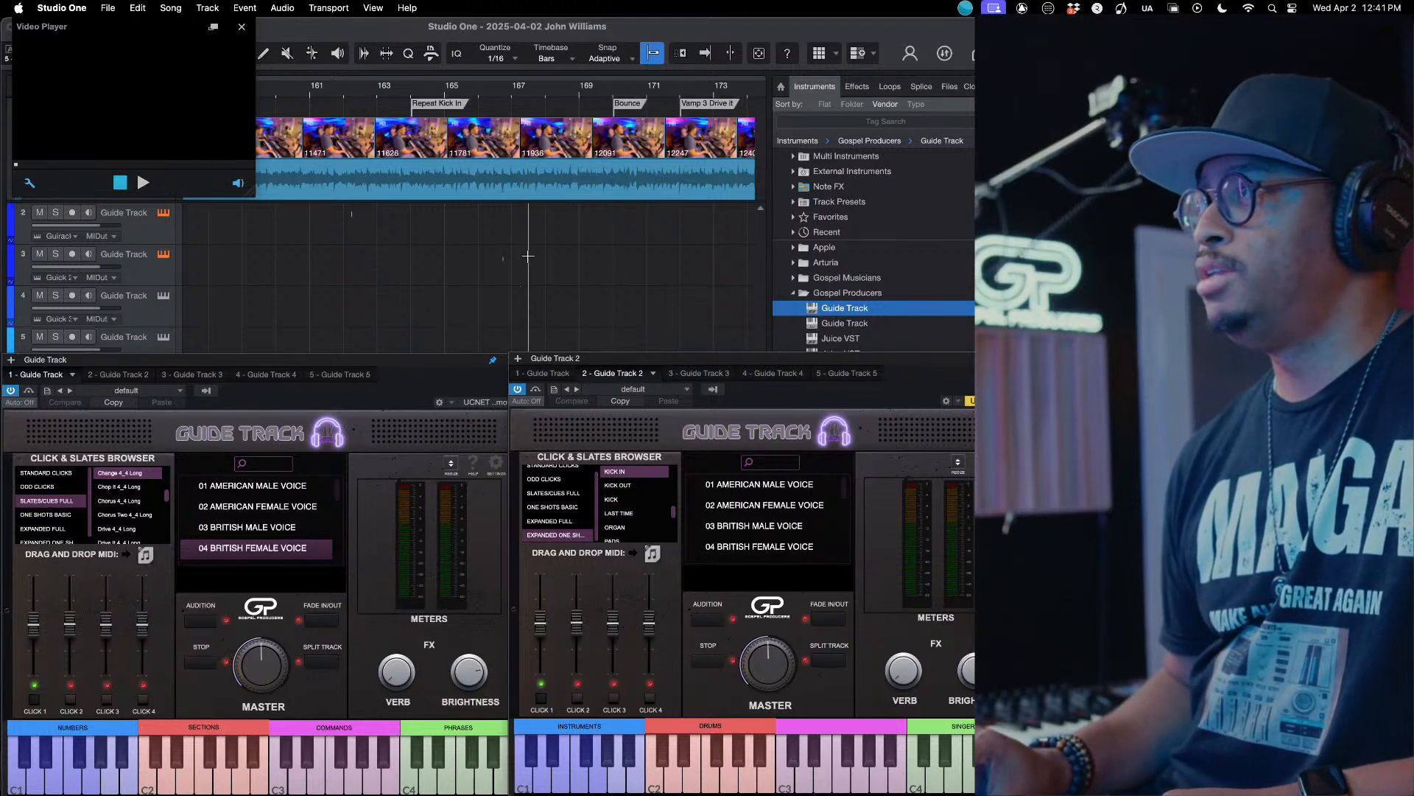
{"action": "key", "text": "super+Tab"}
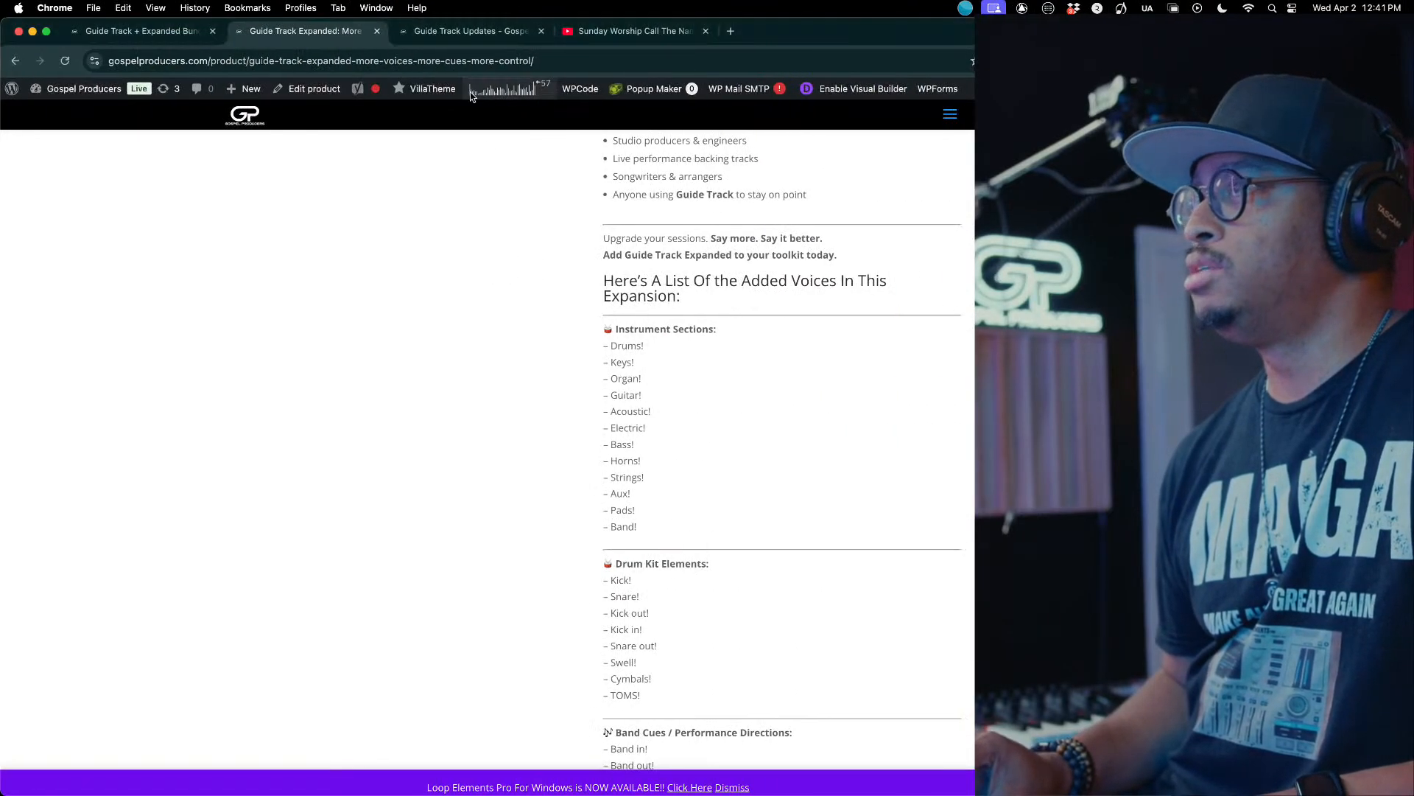
{"action": "left_click", "coordinate": [635, 33]}
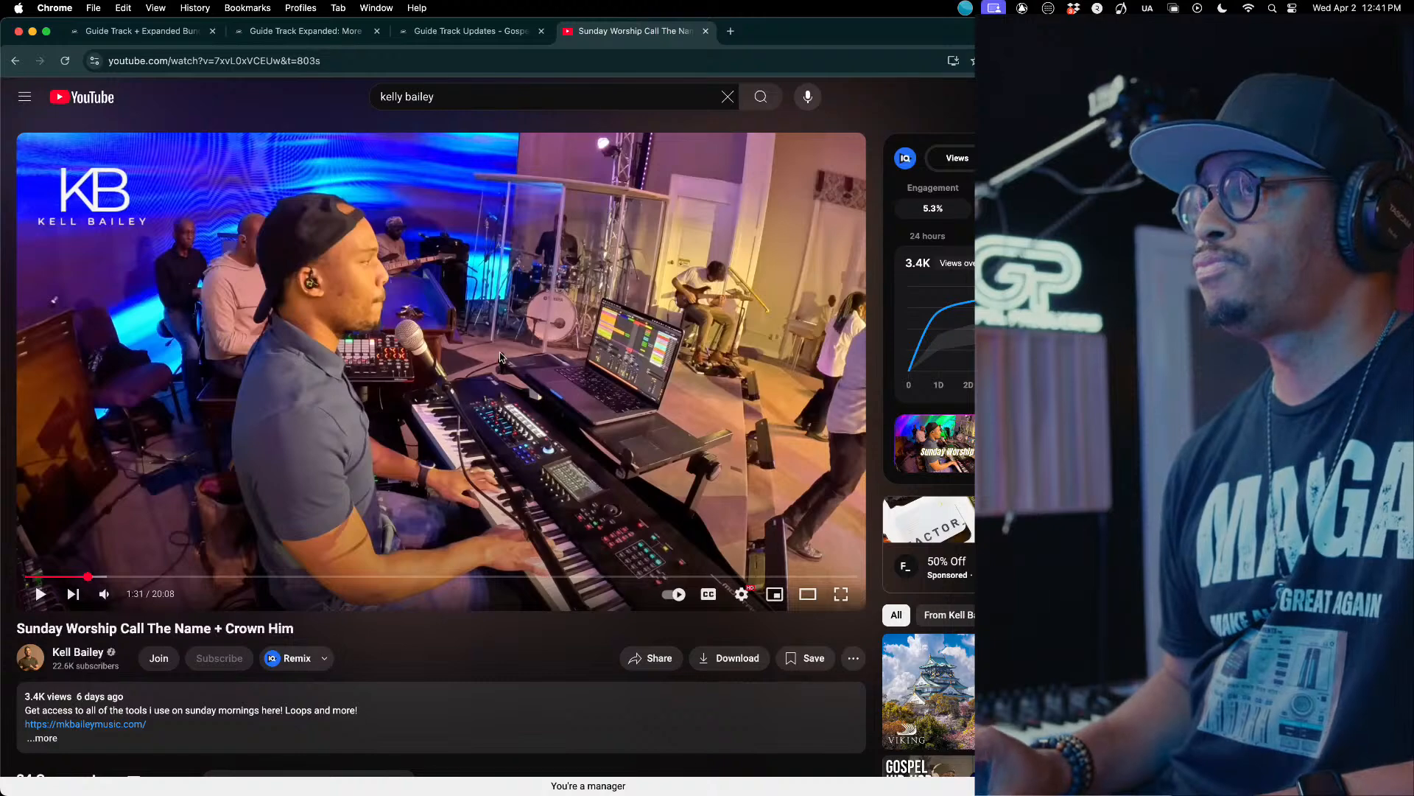
{"action": "key", "text": "super+Tab"}
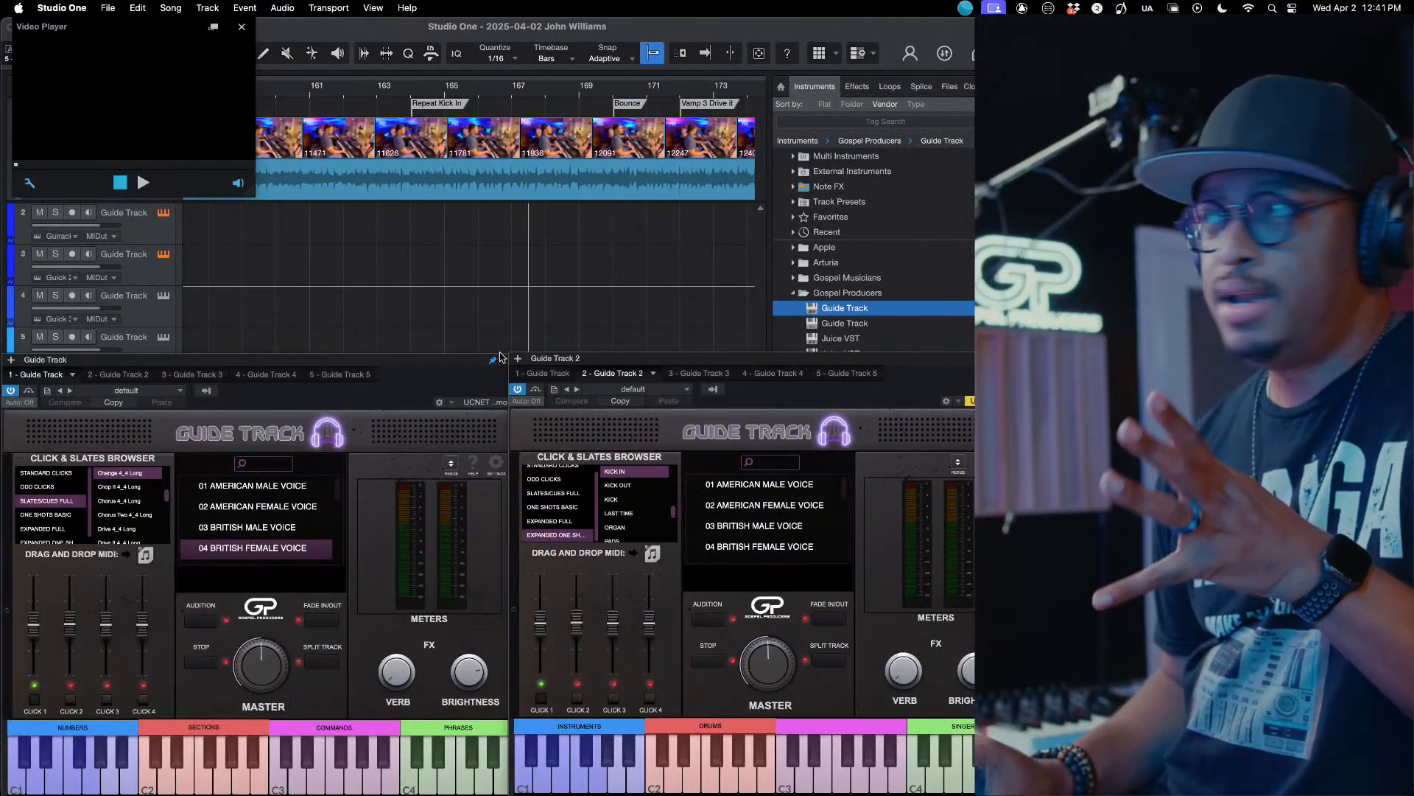
{"action": "key", "text": "super+Tab"}
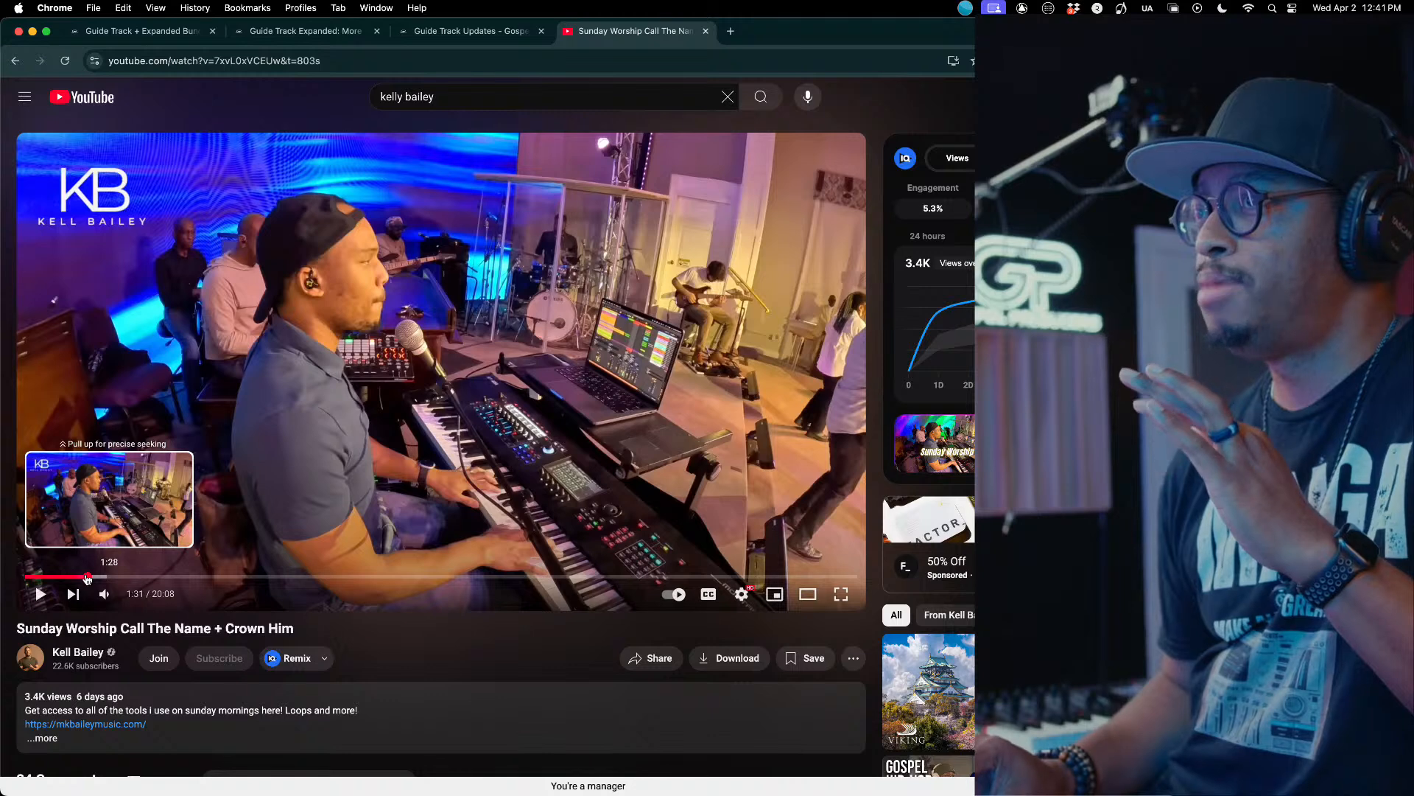
{"action": "left_click_drag", "start_coordinate": [86, 579], "coordinate": [23, 579]}
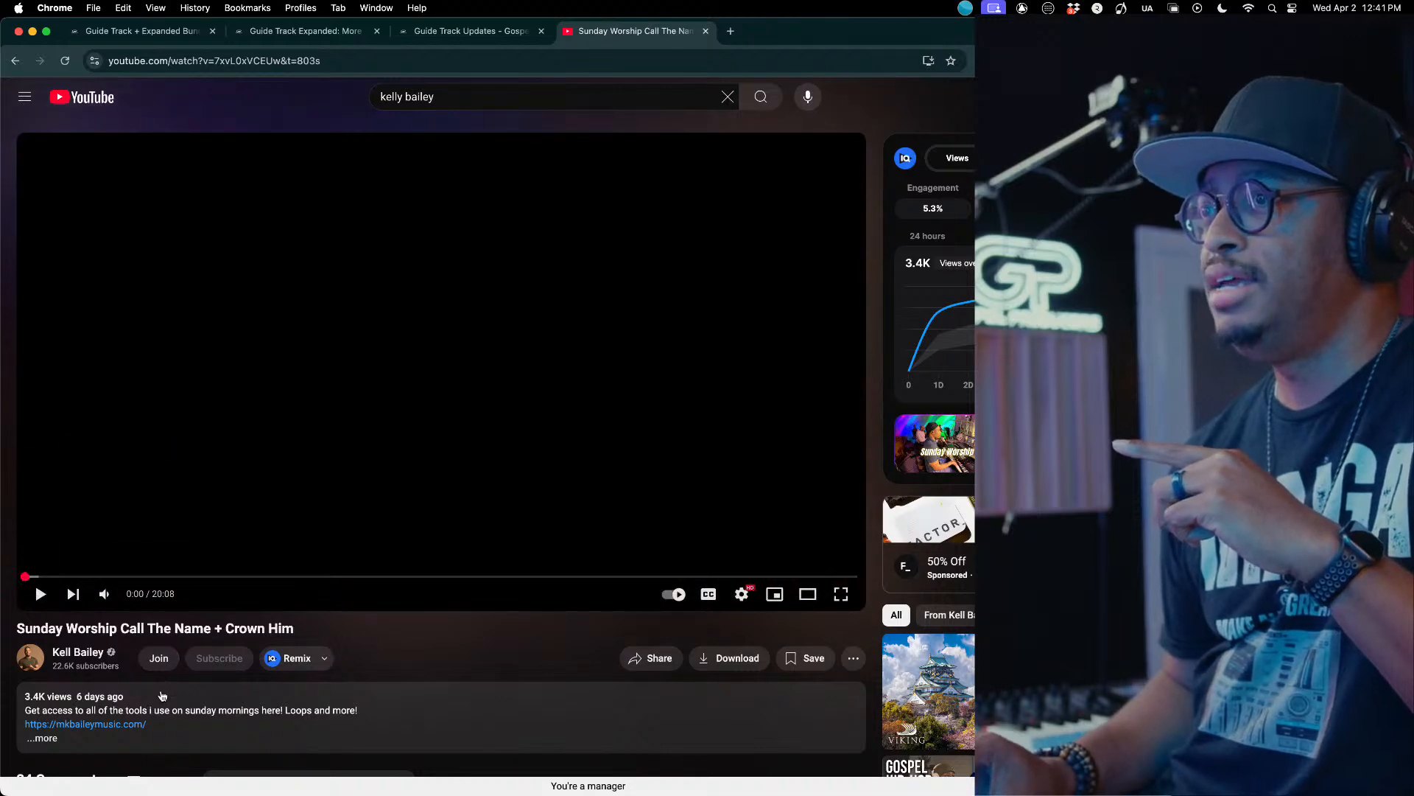
{"action": "left_click", "coordinate": [61, 577]}
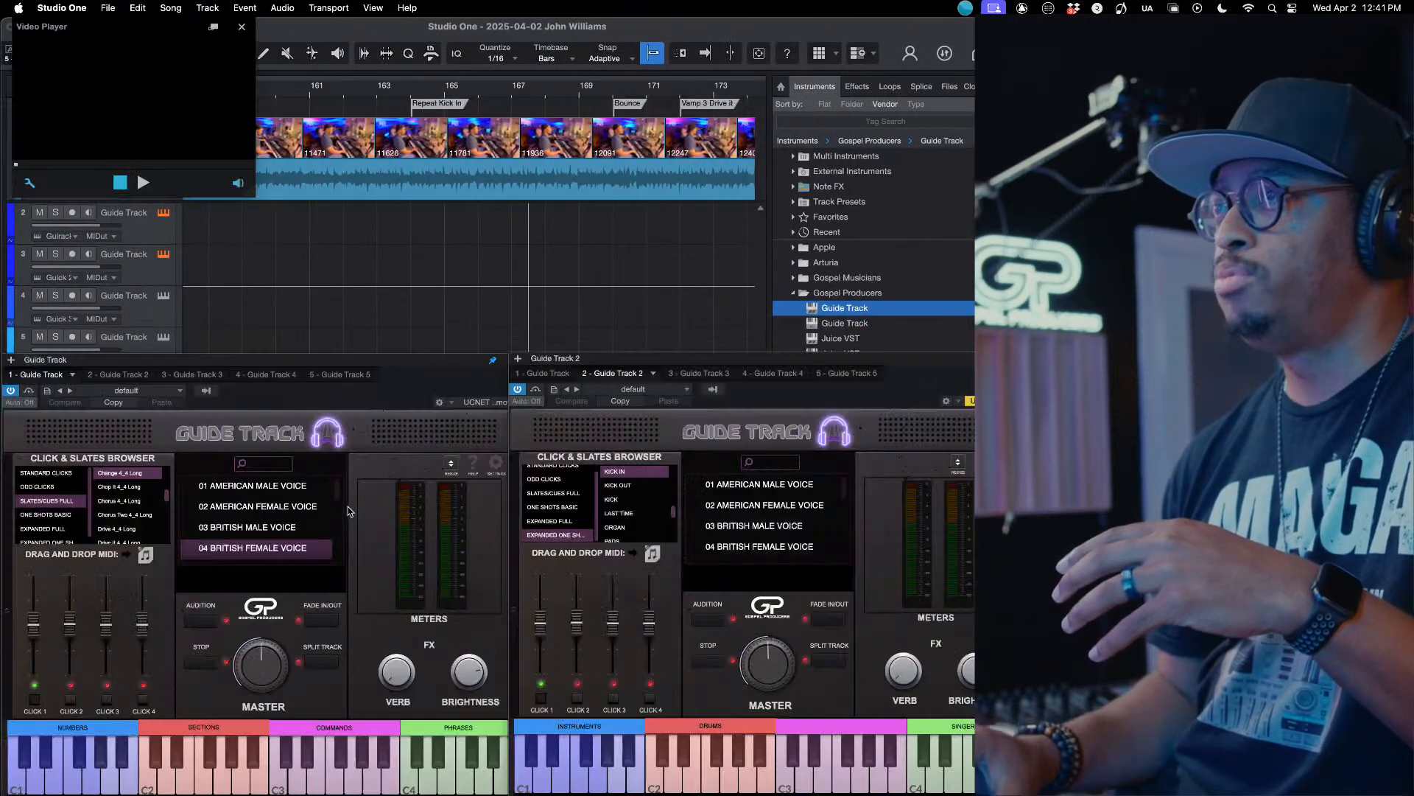
Step: Play the imported worship video from the beginning of the song in Studio One and enlarge the video player
{"action": "scroll", "coordinate": [430, 329], "scroll_direction": "left", "scroll_amount": 20}
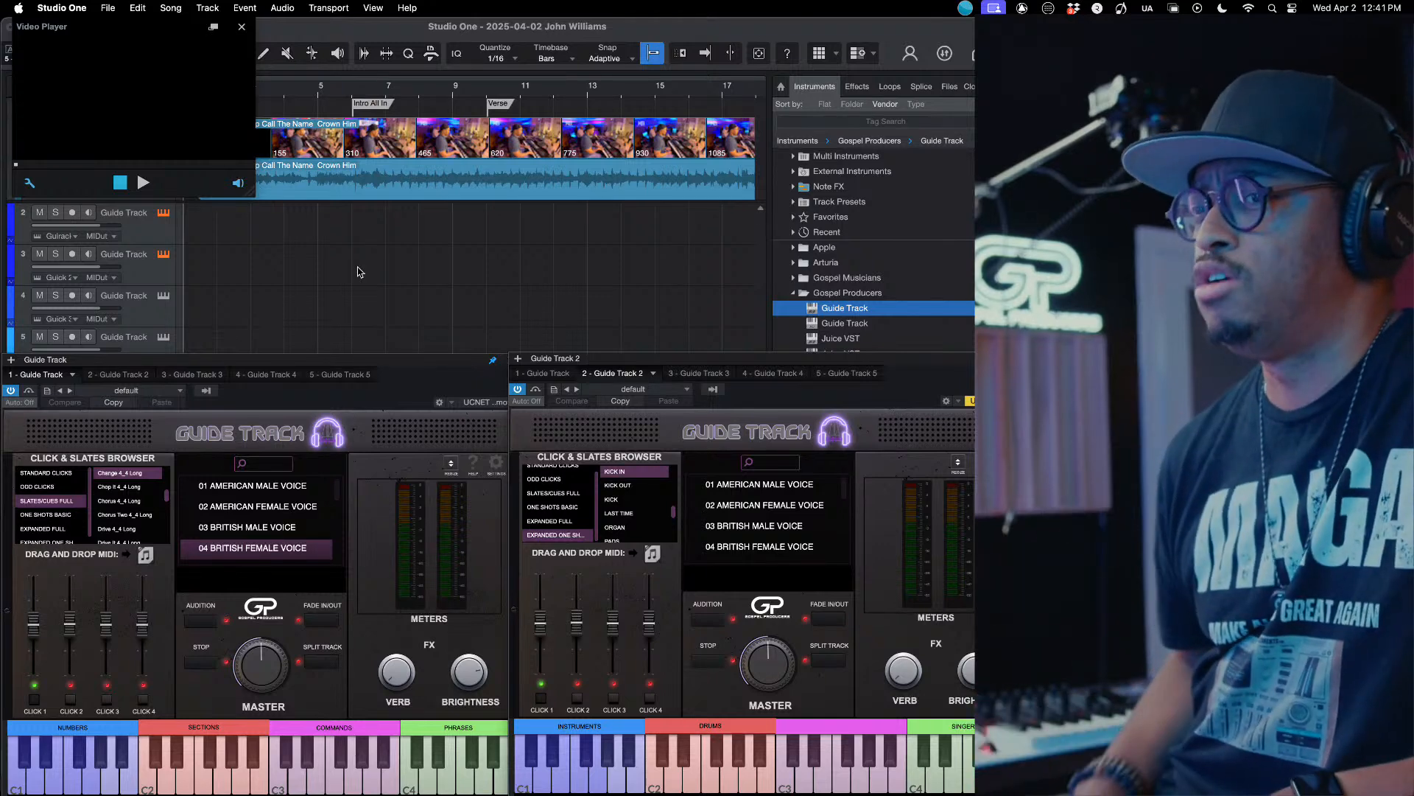
{"action": "key", "text": "f"}
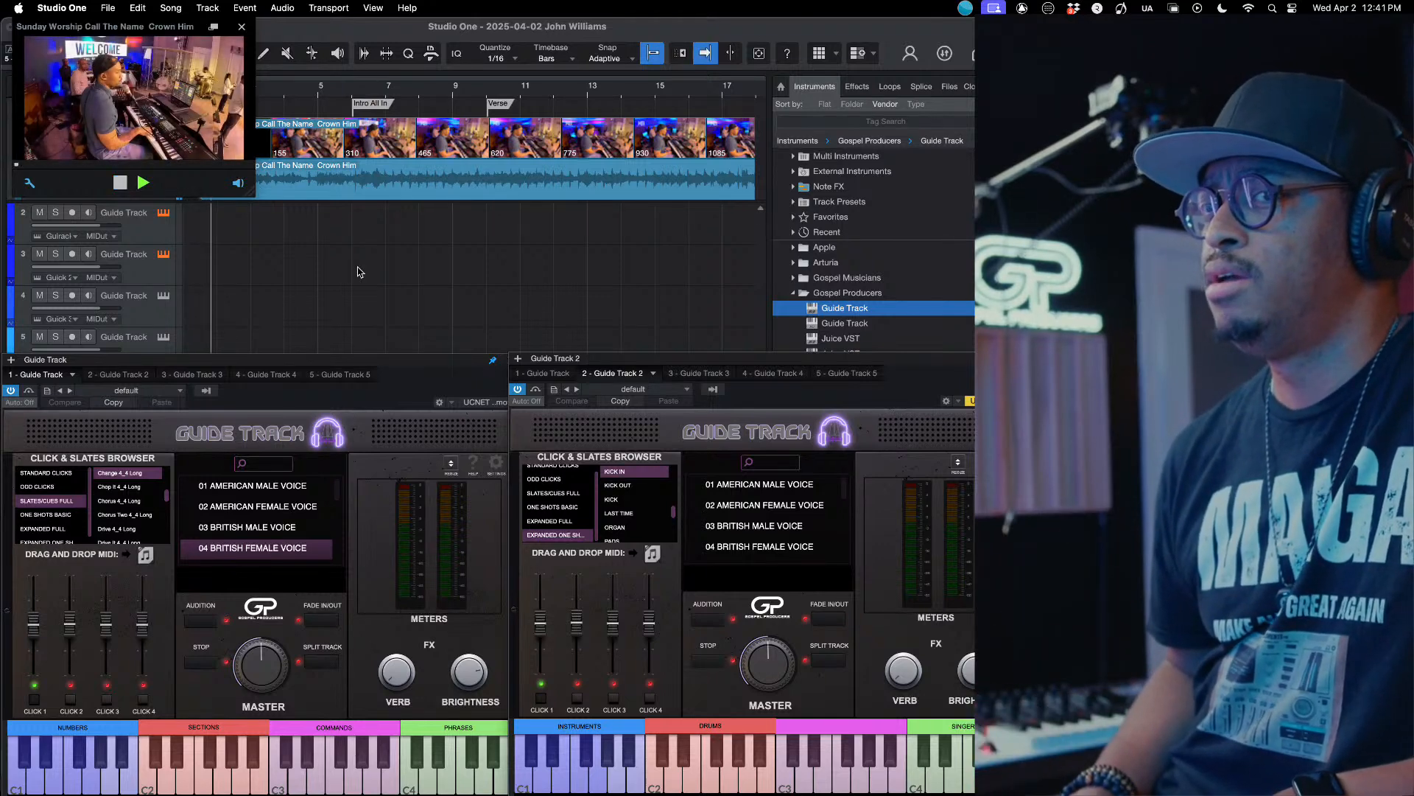
{"action": "left_click_drag", "start_coordinate": [248, 191], "coordinate": [351, 282]}
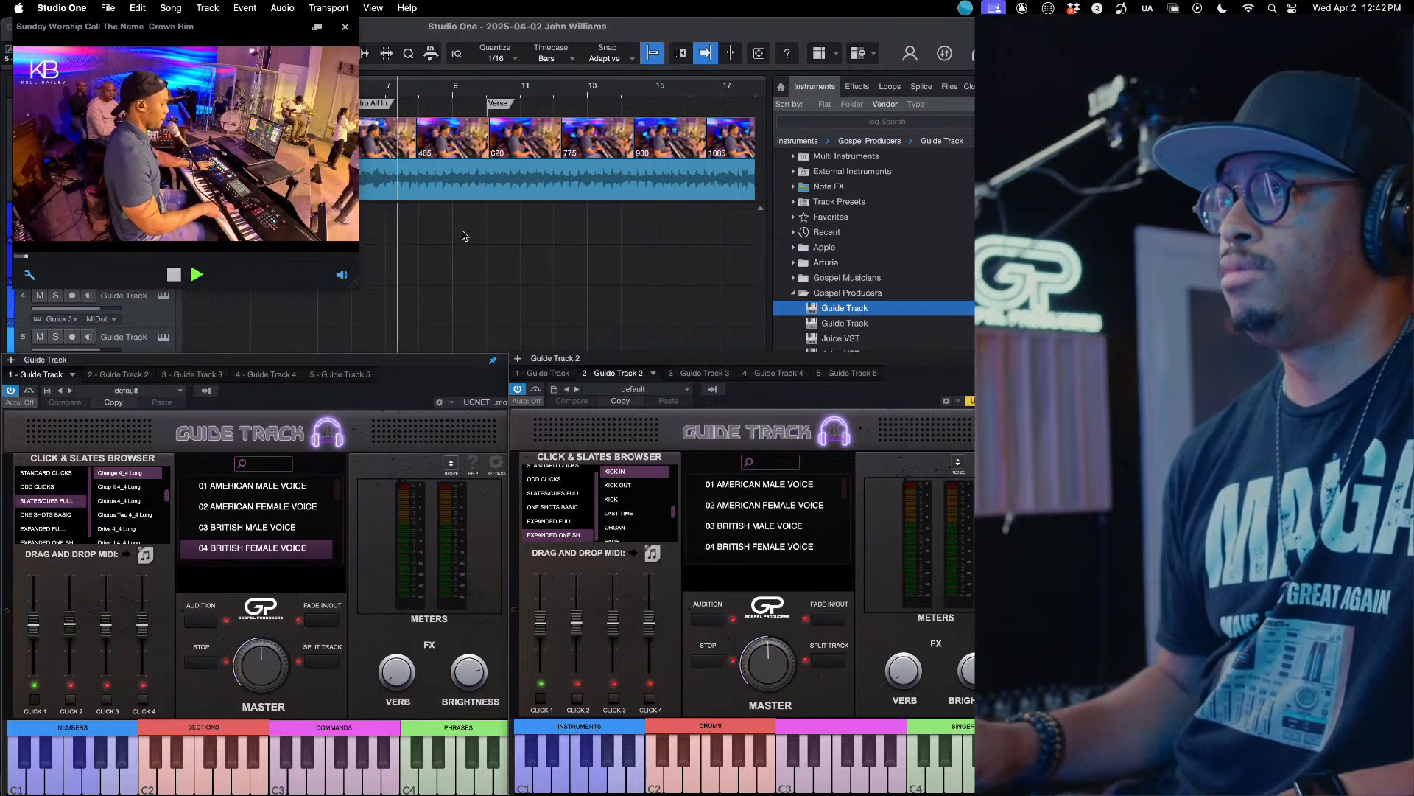
Step: Examine the verse, repeat verse and chorus guitar markers along the timeline against the video
{"action": "key", "text": "w"}
{"action": "scroll", "coordinate": [464, 235], "scroll_direction": "down", "scroll_amount": 3}
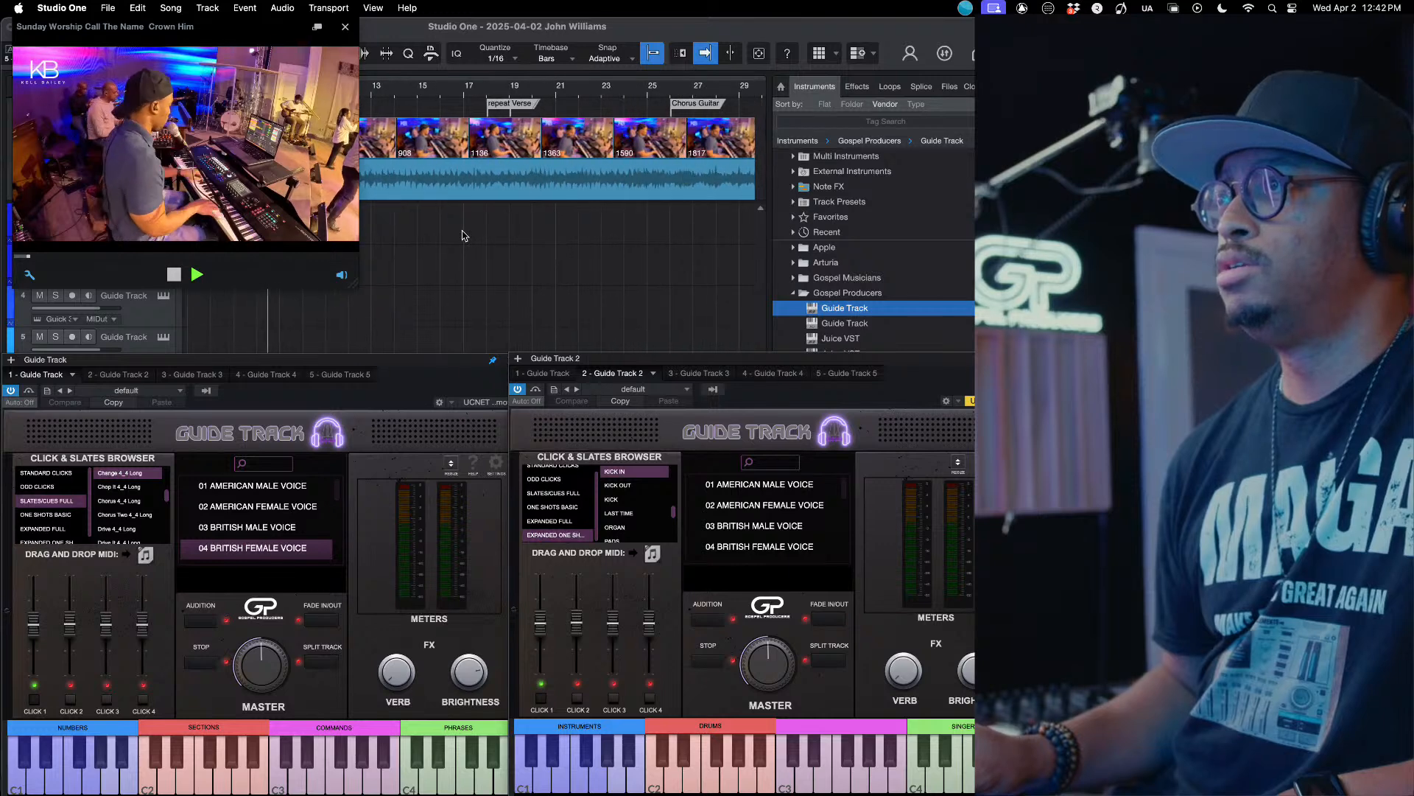
{"action": "scroll", "coordinate": [464, 235], "scroll_direction": "down", "scroll_amount": 3}
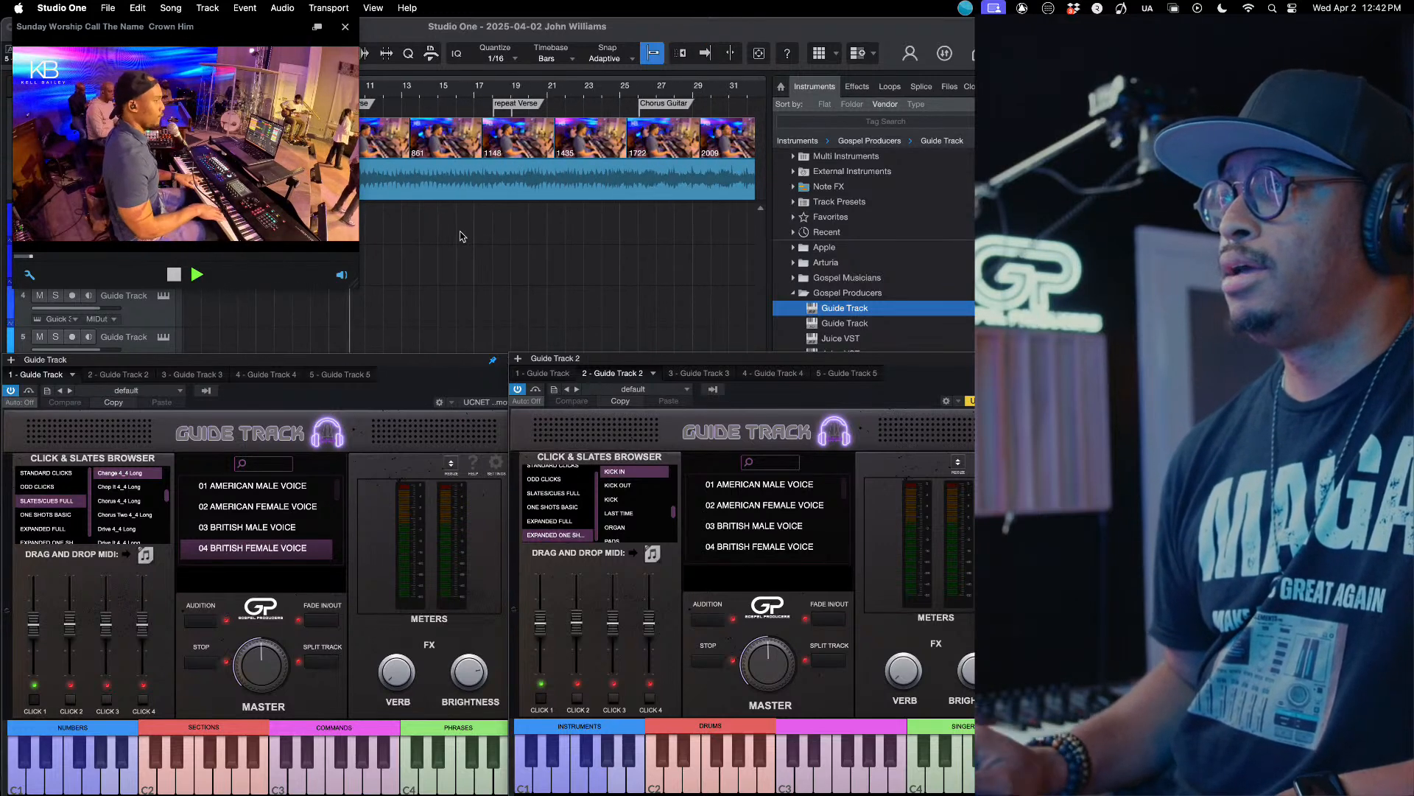
{"action": "scroll", "coordinate": [465, 229], "scroll_direction": "up", "scroll_amount": 4}
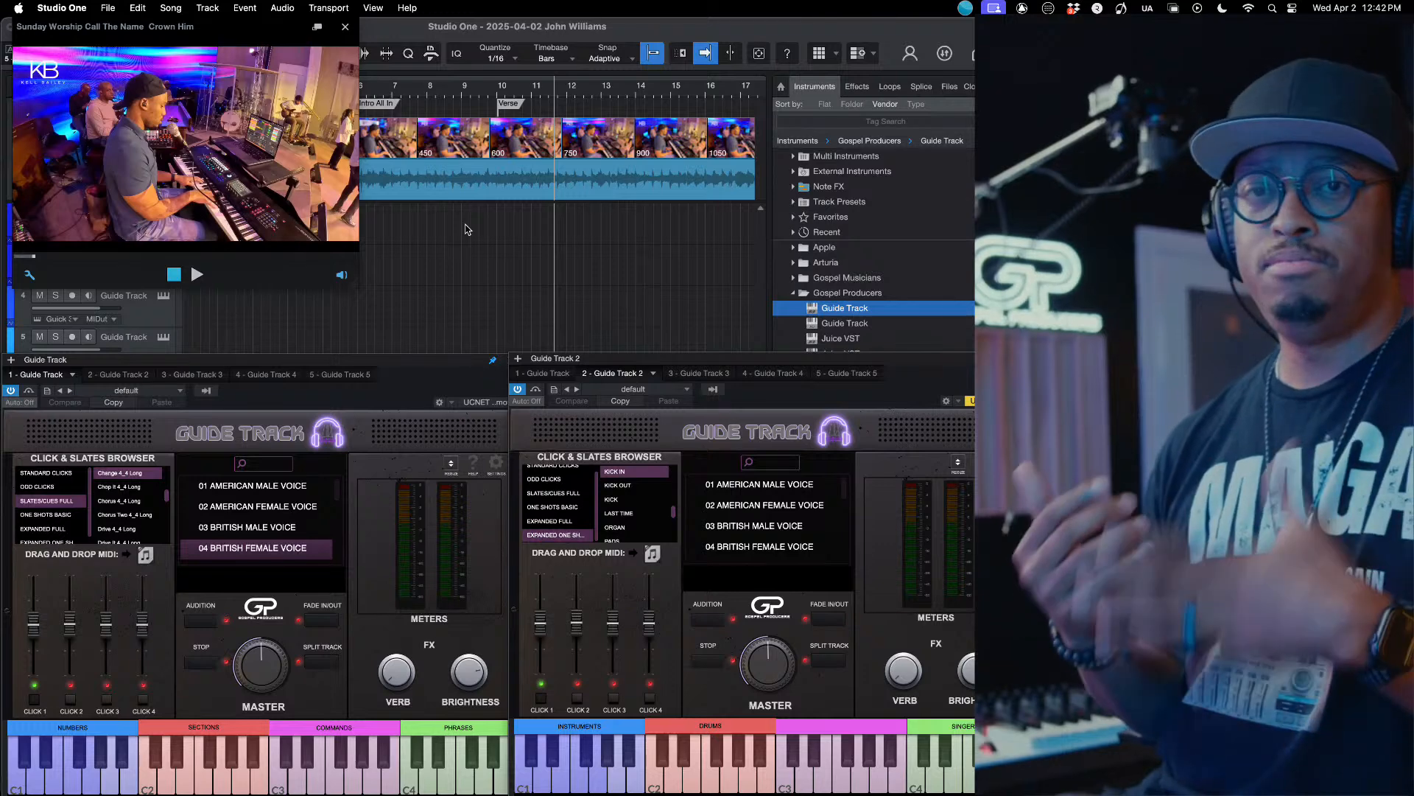
{"action": "scroll", "coordinate": [517, 280], "scroll_direction": "down", "scroll_amount": 1}
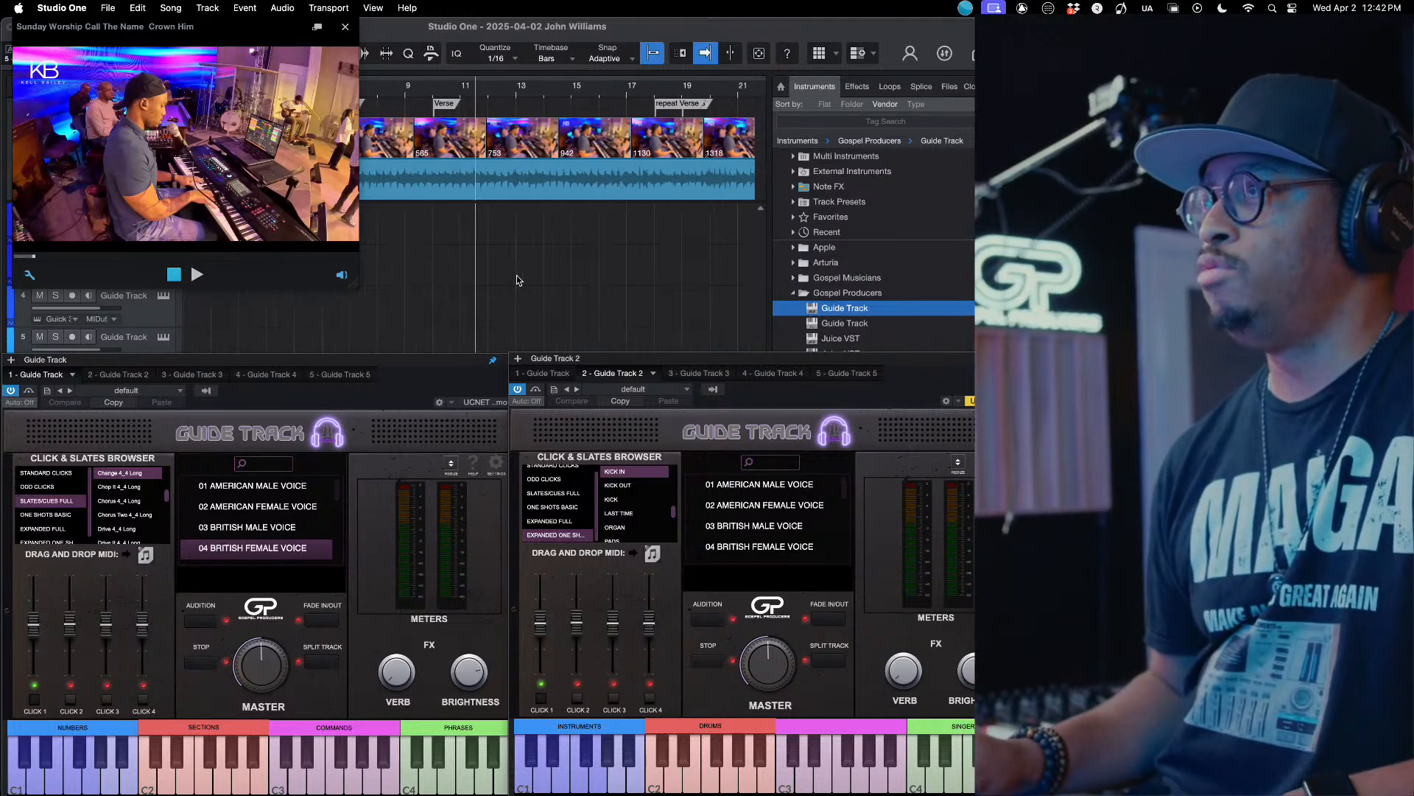
{"action": "scroll", "coordinate": [518, 280], "scroll_direction": "down", "scroll_amount": 1}
{"action": "scroll", "coordinate": [518, 280], "scroll_direction": "down", "scroll_amount": 3}
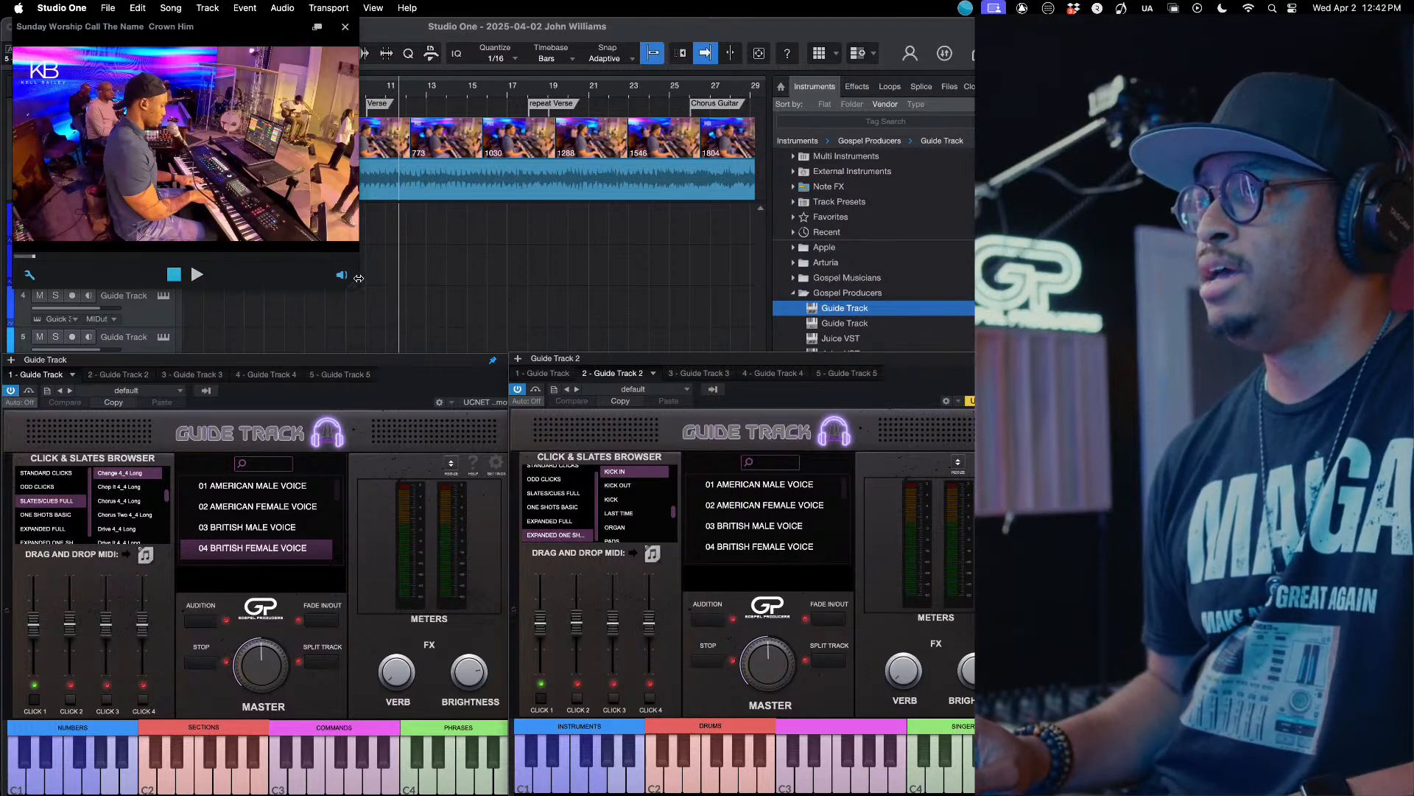
Step: Shrink the video player window to uncover the song's opening markers on the timeline
{"action": "left_click_drag", "start_coordinate": [355, 282], "coordinate": [269, 241]}
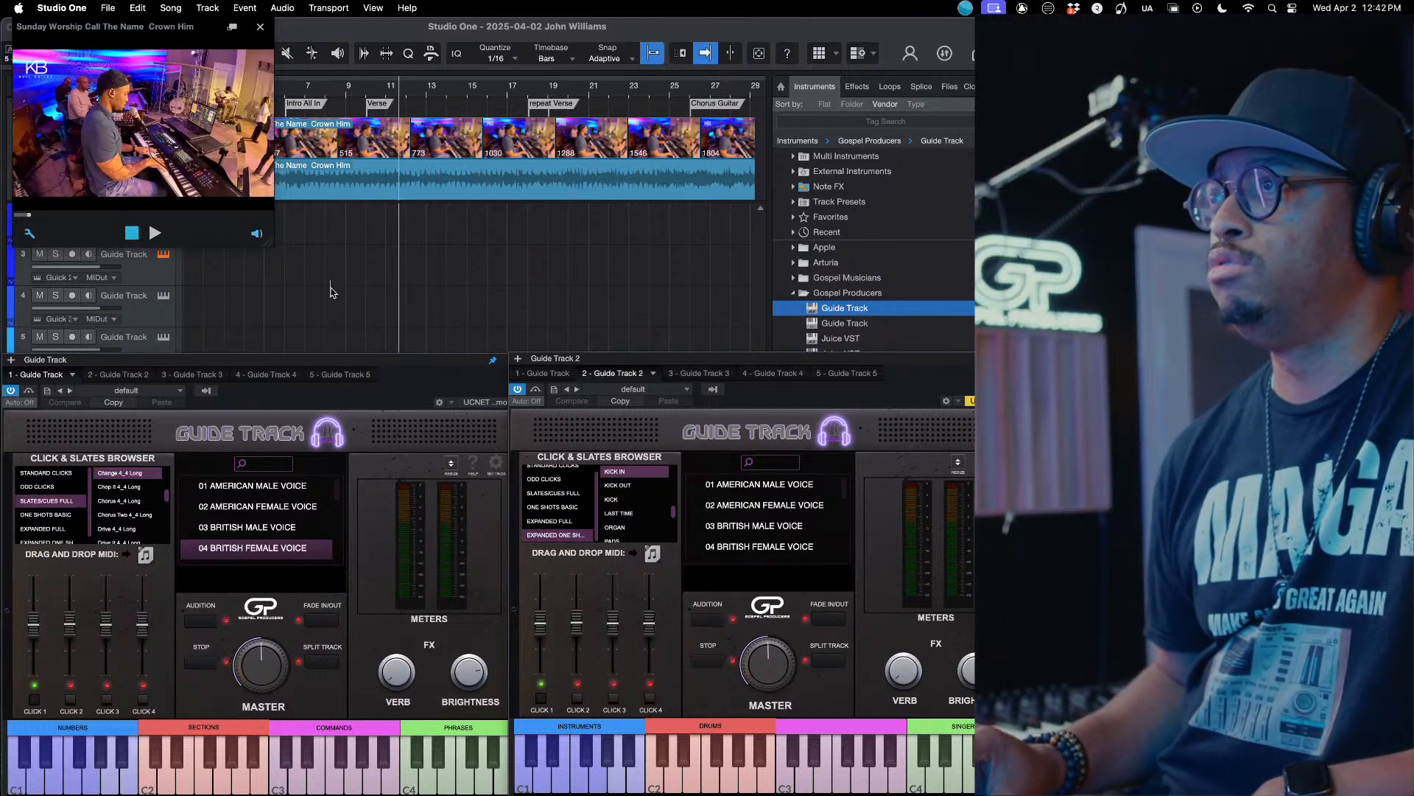
{"action": "scroll", "coordinate": [418, 285], "scroll_direction": "up", "scroll_amount": 5}
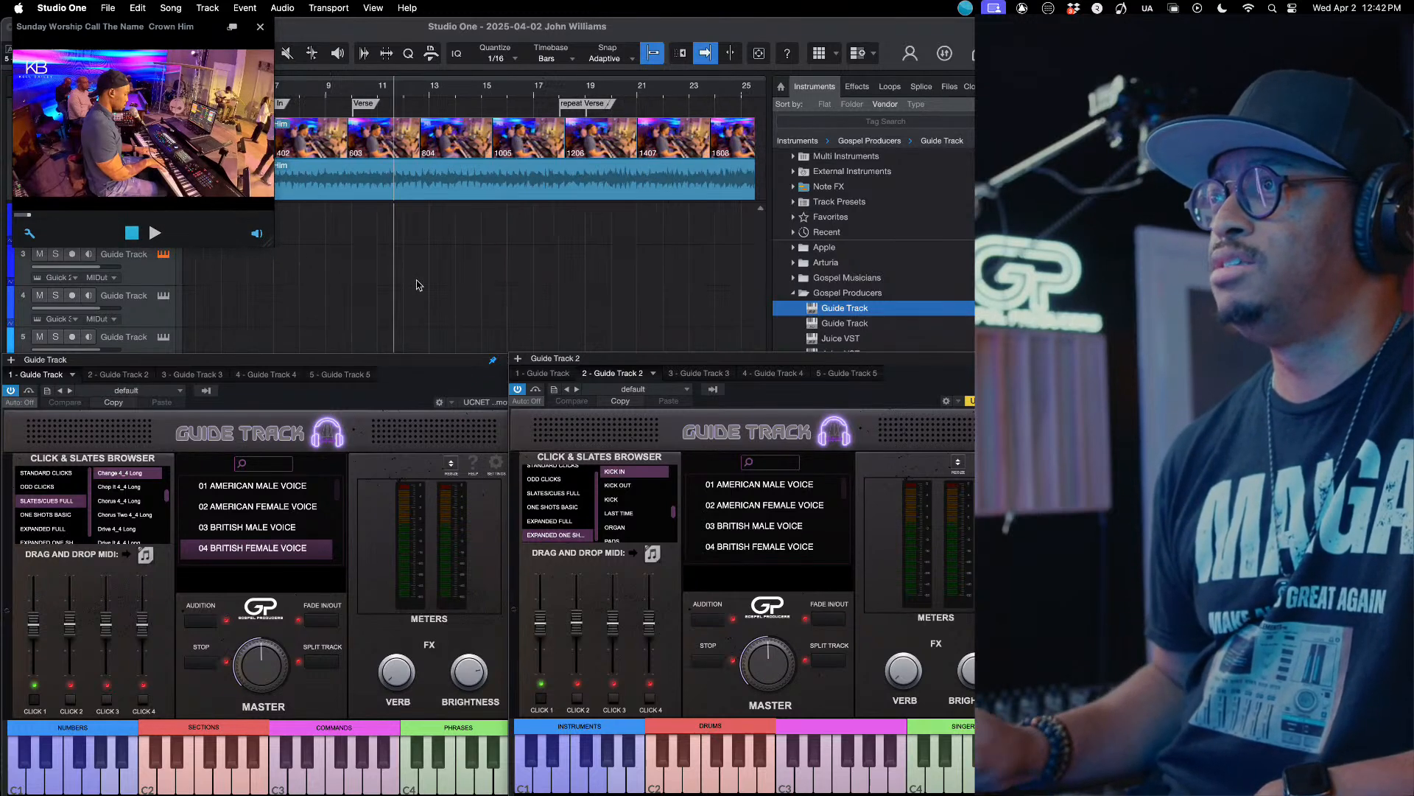
{"action": "scroll", "coordinate": [418, 285], "scroll_direction": "left", "scroll_amount": 5}
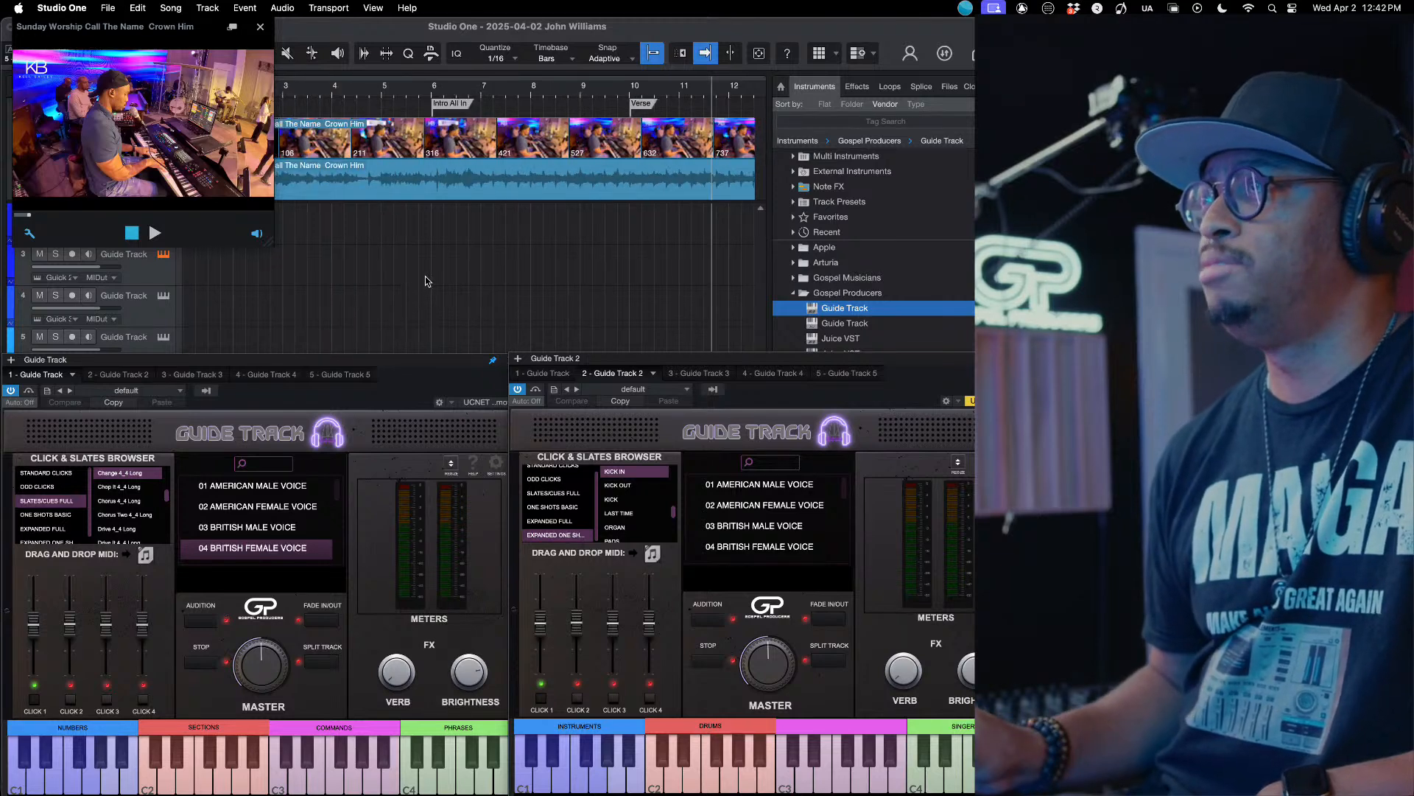
{"action": "scroll", "coordinate": [439, 276], "scroll_direction": "up", "scroll_amount": 2}
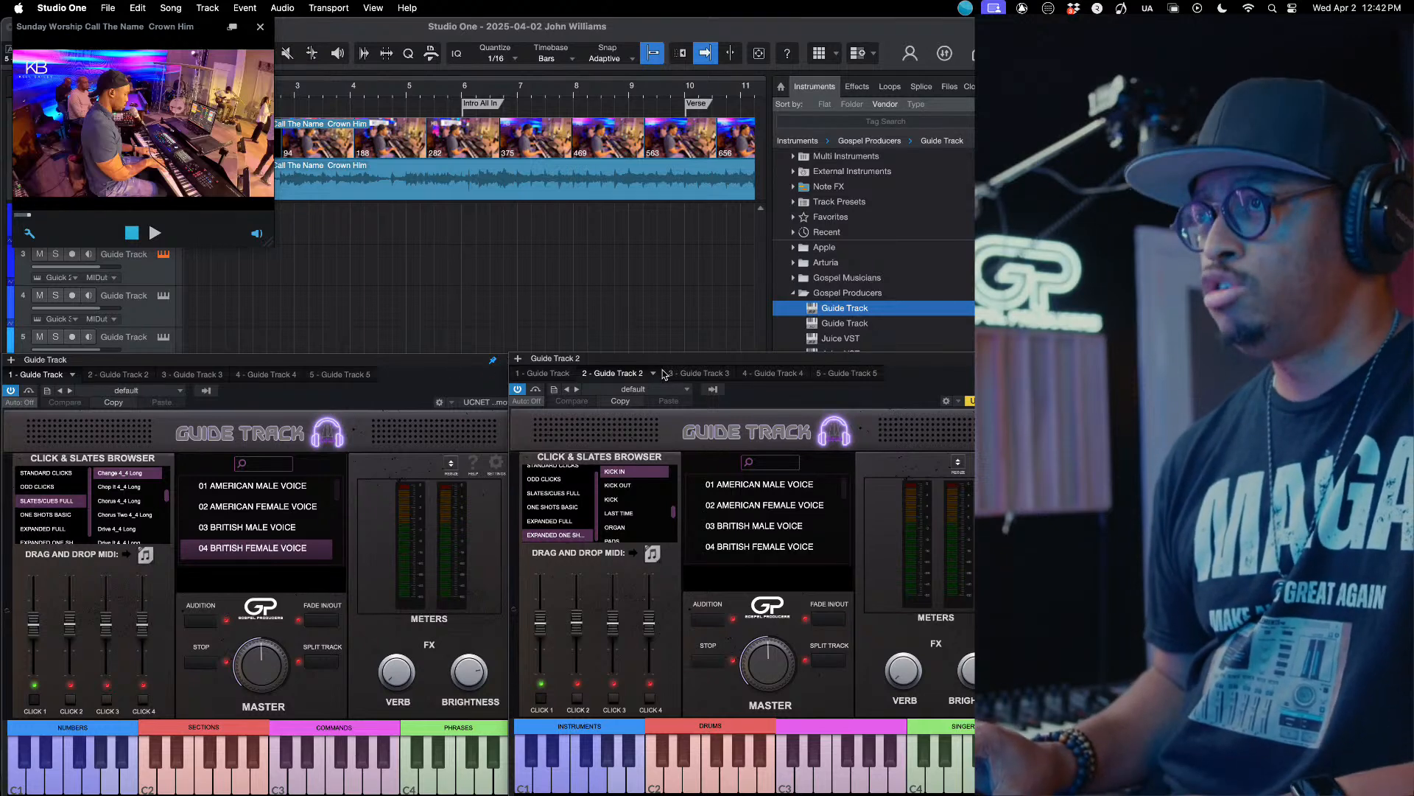
Step: Clear the floating windows, open the Guide Track instrument on track 6, and audition 4_4 Click Standard from Standard Clicks
{"action": "key", "text": "Escape"}
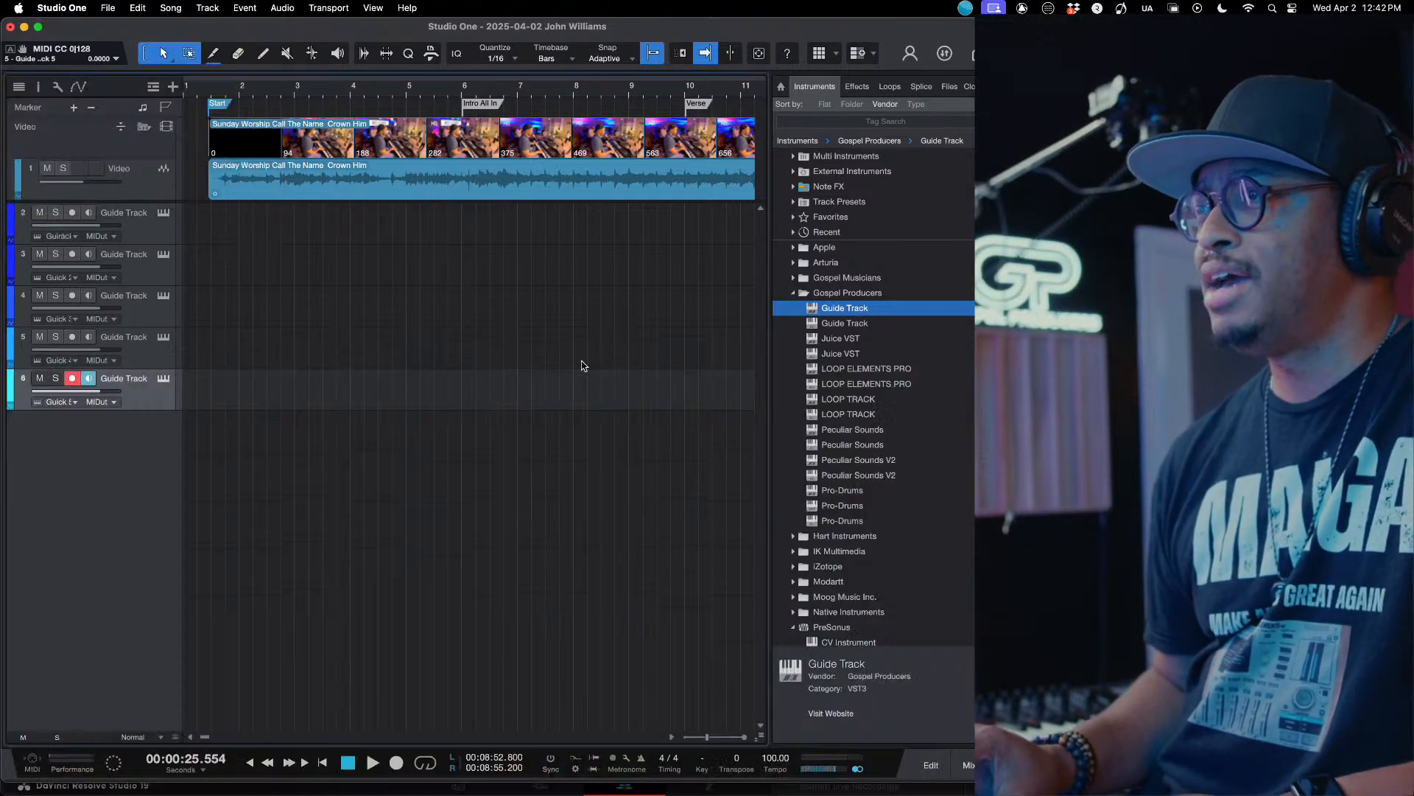
{"action": "left_click", "coordinate": [164, 380]}
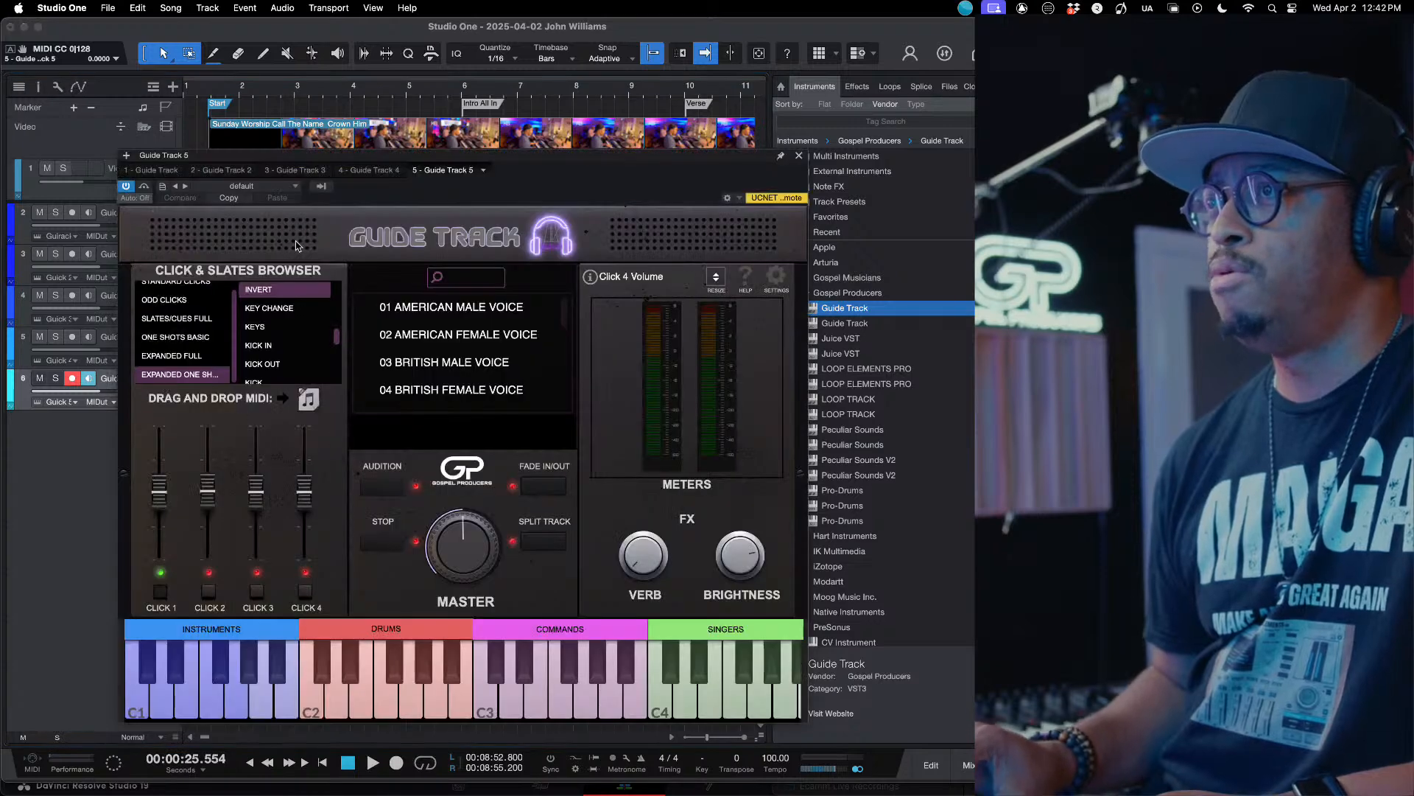
{"action": "scroll", "coordinate": [199, 311], "scroll_direction": "up", "scroll_amount": 1}
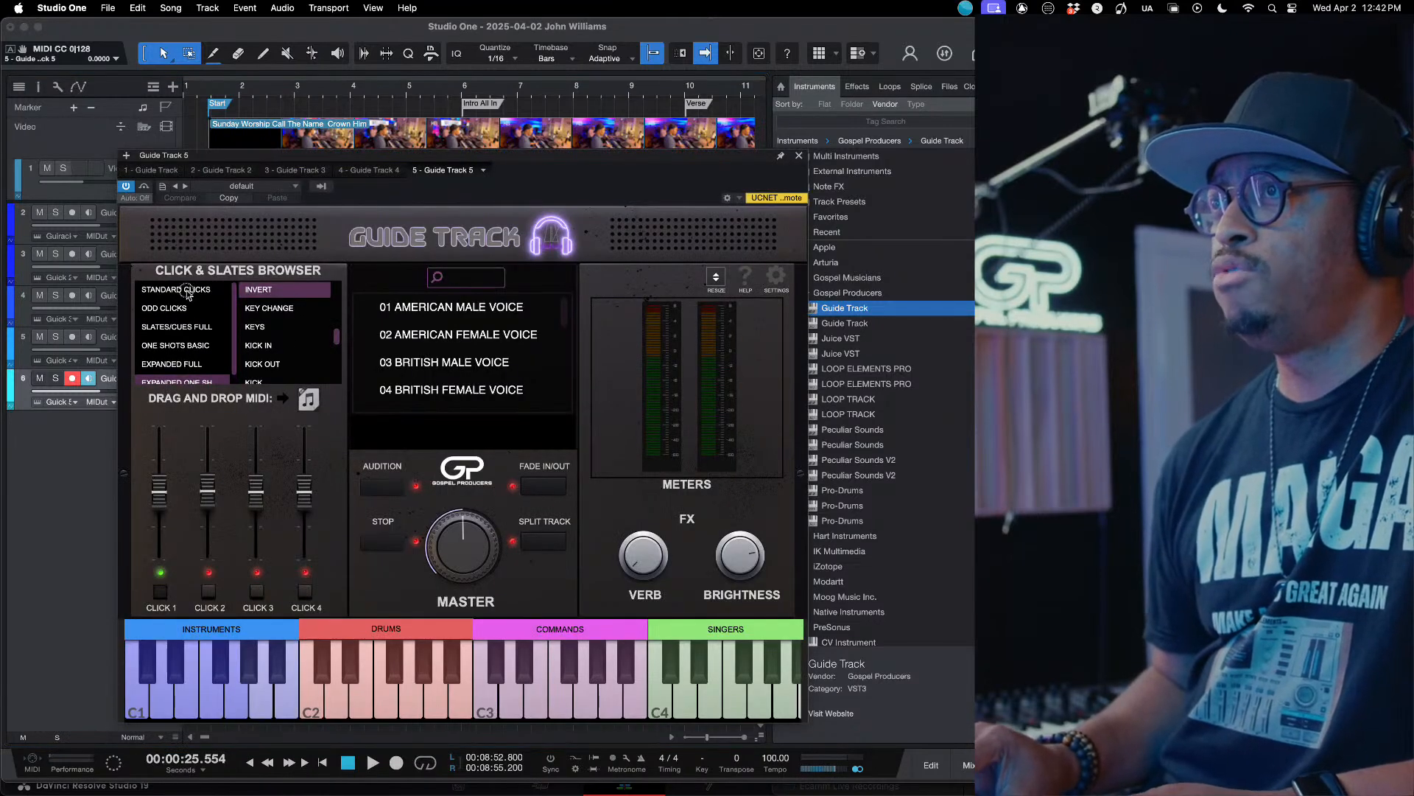
{"action": "left_click", "coordinate": [188, 292]}
{"action": "scroll", "coordinate": [267, 308], "scroll_direction": "up", "scroll_amount": 3}
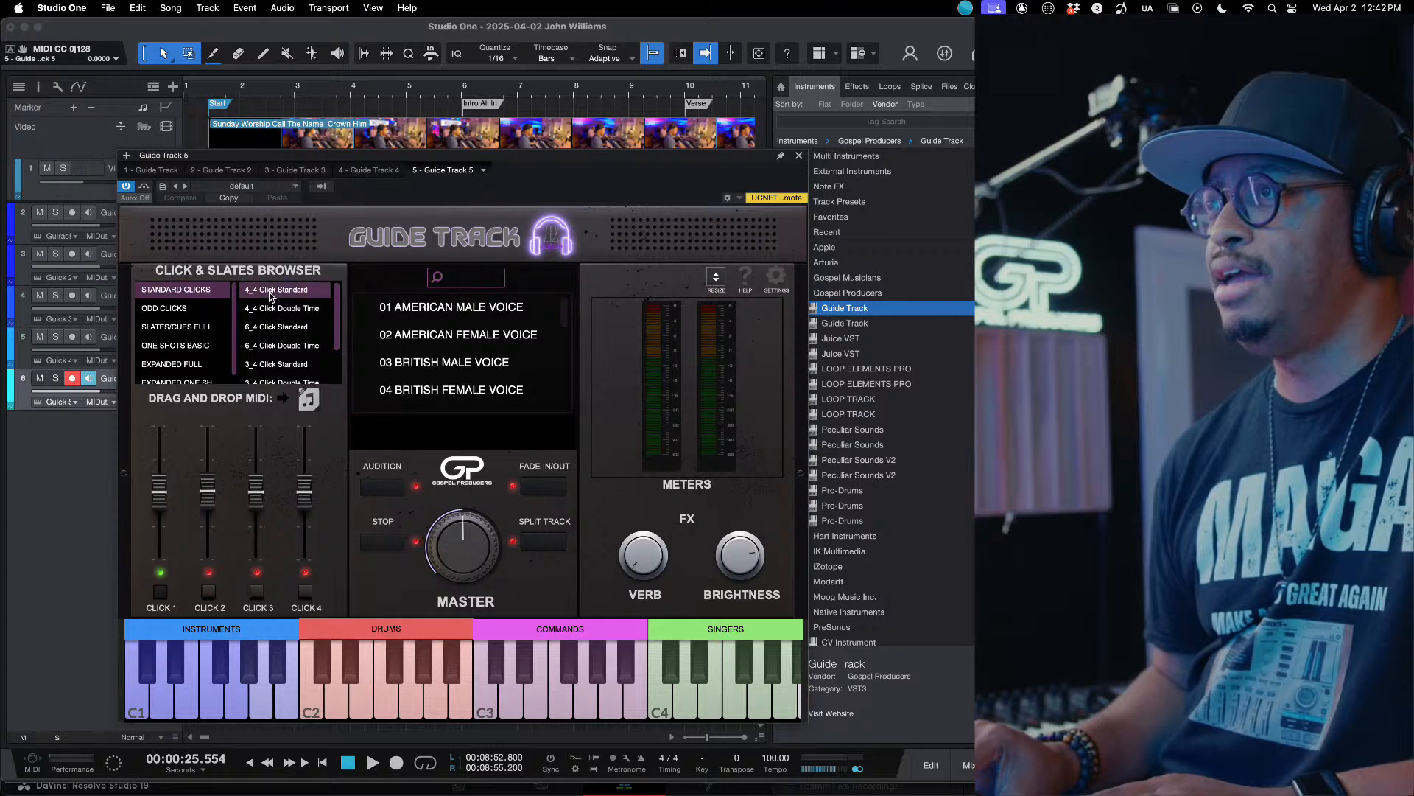
{"action": "left_click", "coordinate": [379, 479]}
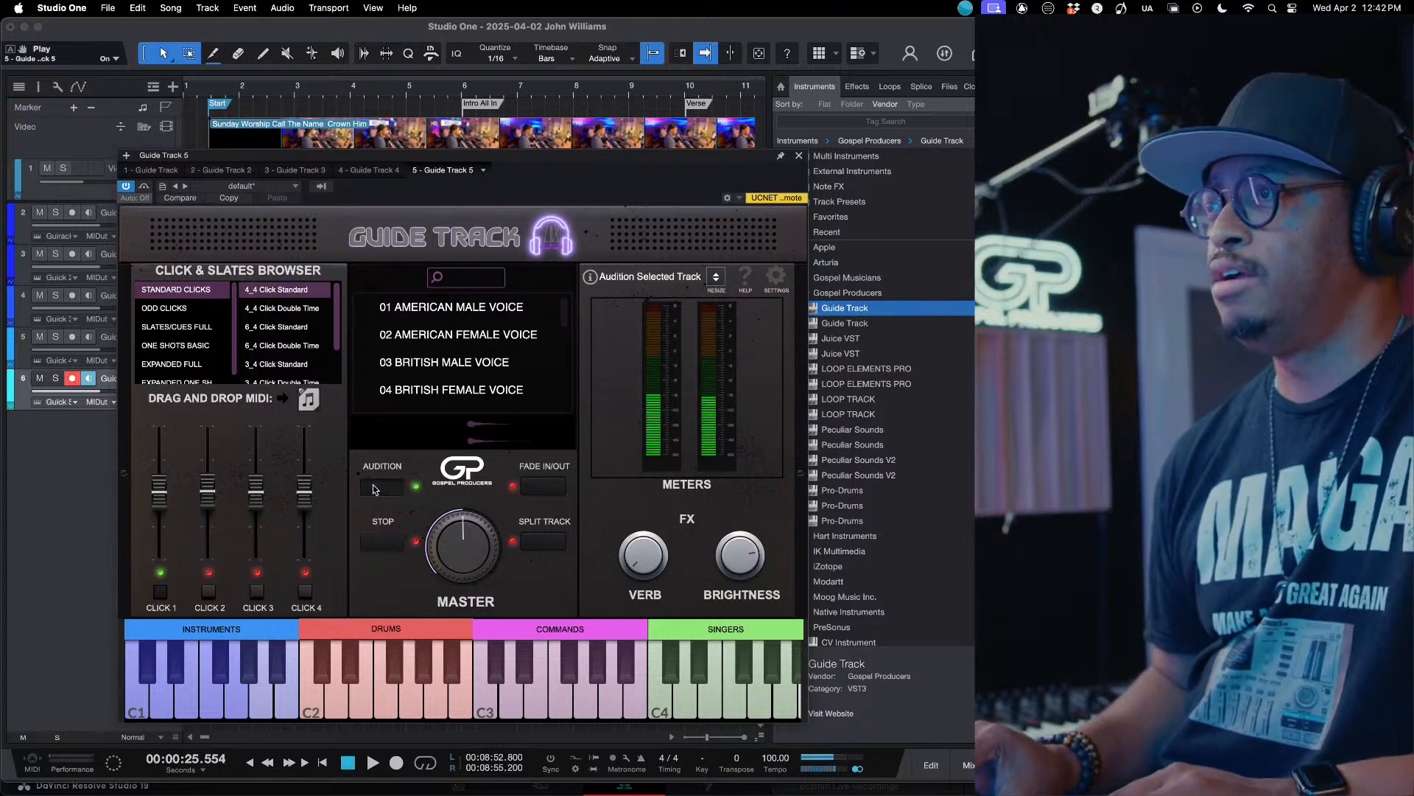
Step: Stop the running click audition, then audition 4_4 Click Double Time from Standard Clicks
{"action": "left_click", "coordinate": [386, 542]}
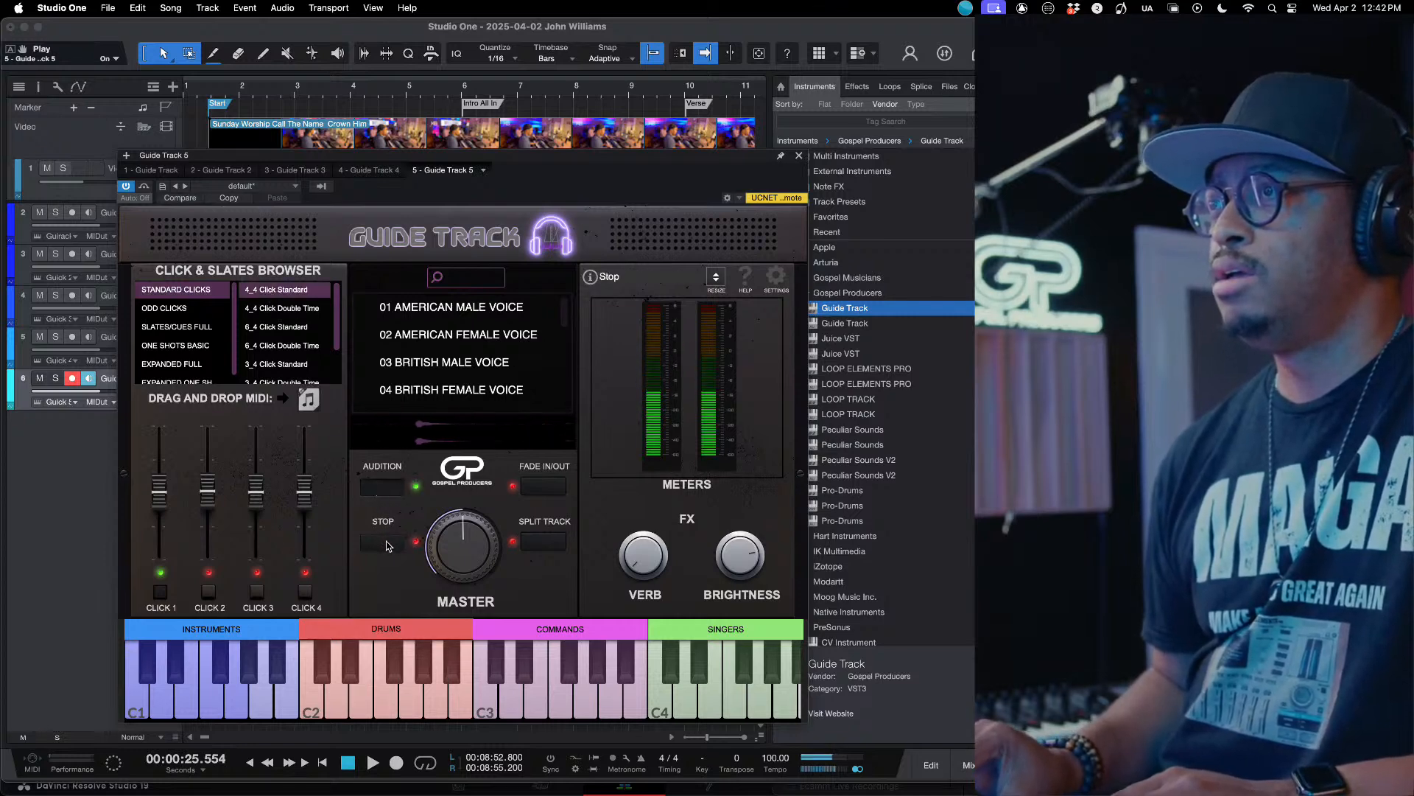
{"action": "left_click", "coordinate": [298, 311]}
{"action": "left_click", "coordinate": [382, 486]}
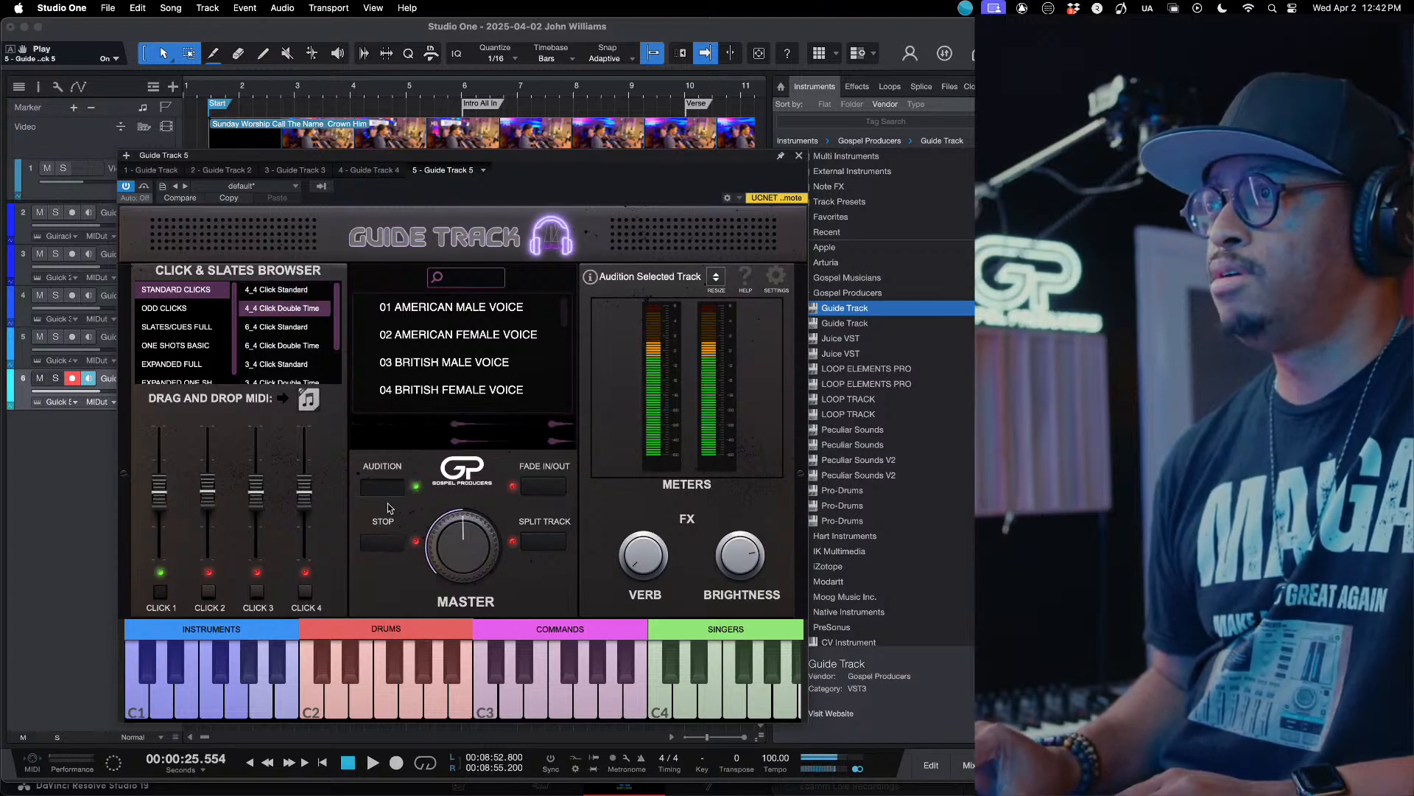
{"action": "left_click", "coordinate": [380, 542]}
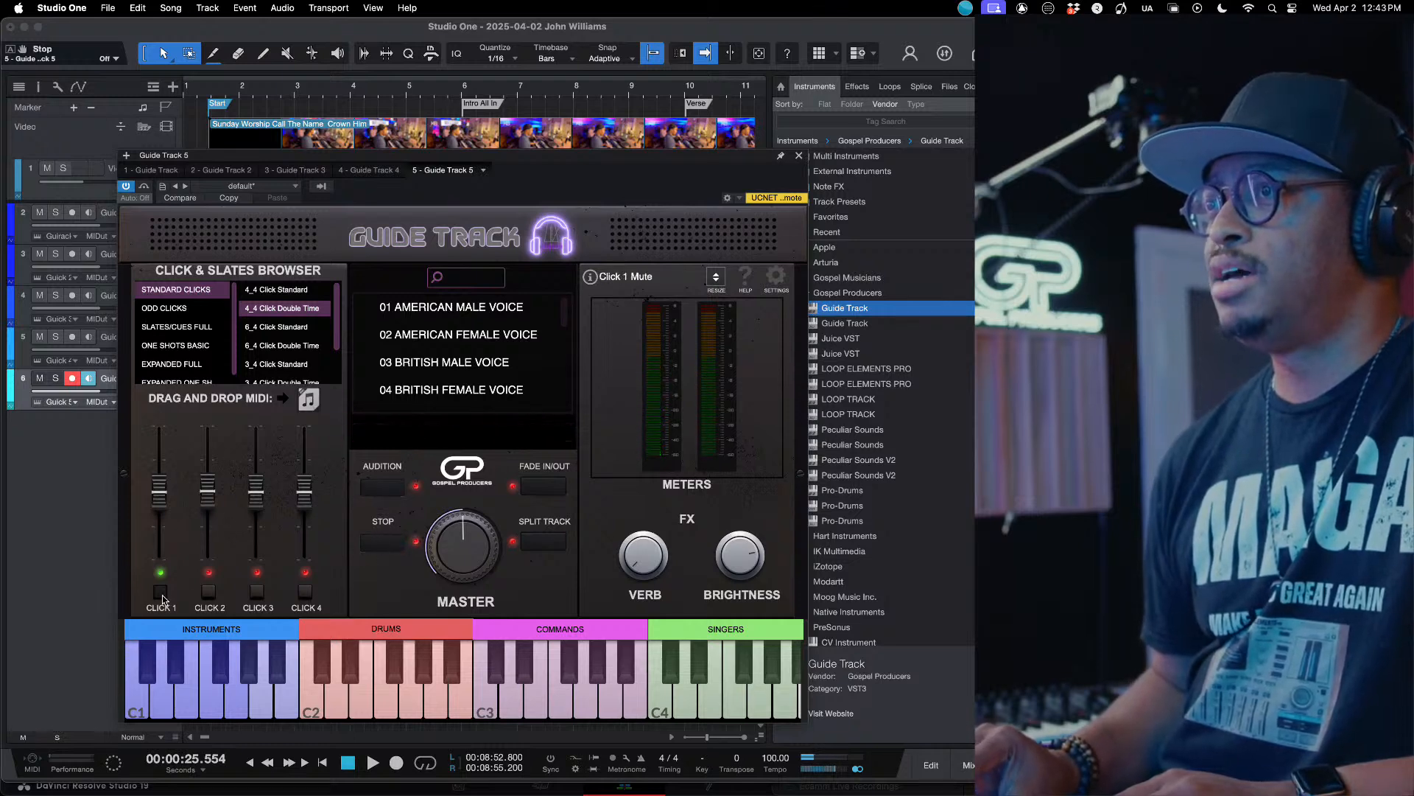
Step: Compare the click sounds during an audition of 4_4 Click Double Time, choose Click 3, and reduce its brightness
{"action": "left_click", "coordinate": [377, 491]}
{"action": "left_click", "coordinate": [208, 591]}
{"action": "left_click", "coordinate": [257, 592]}
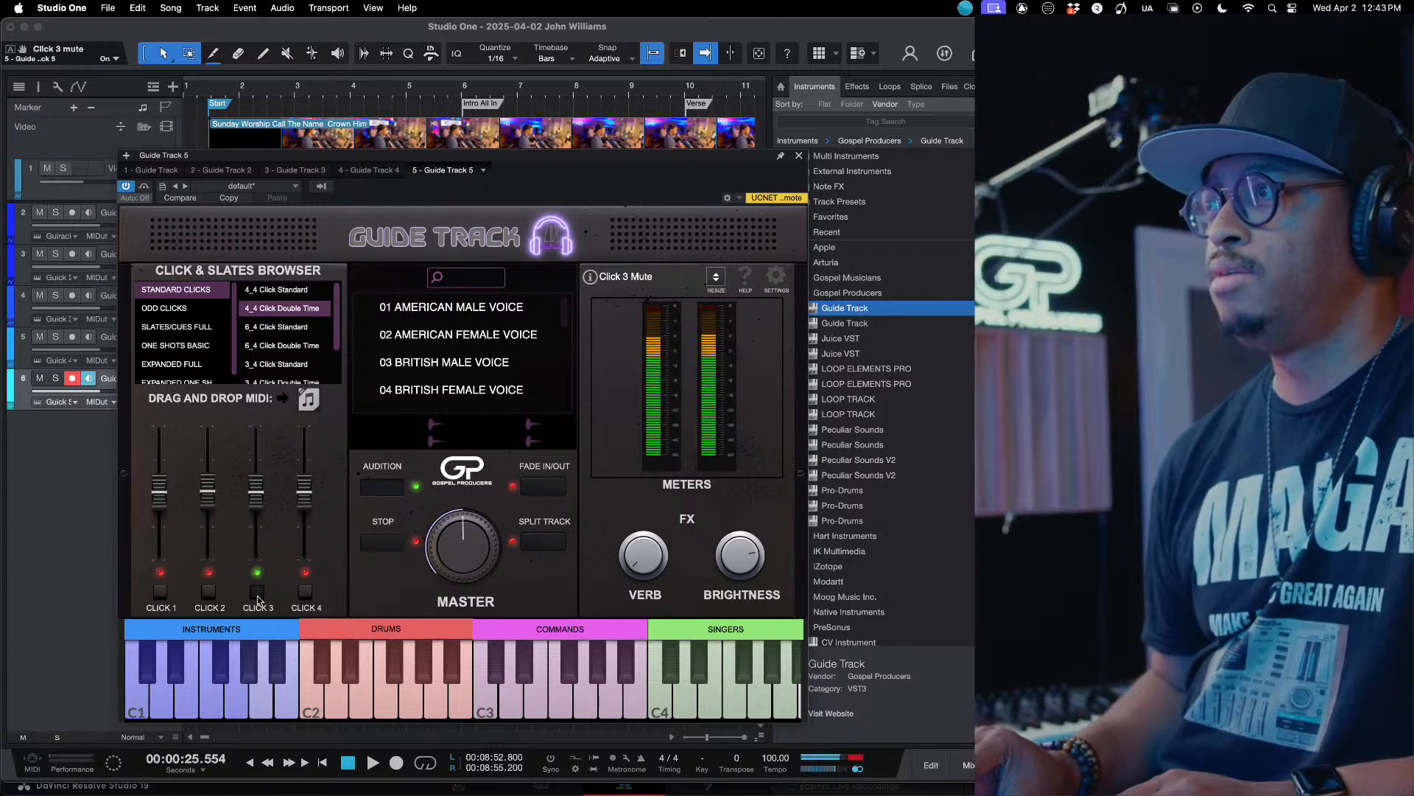
{"action": "left_click_drag", "start_coordinate": [734, 575], "coordinate": [723, 590]}
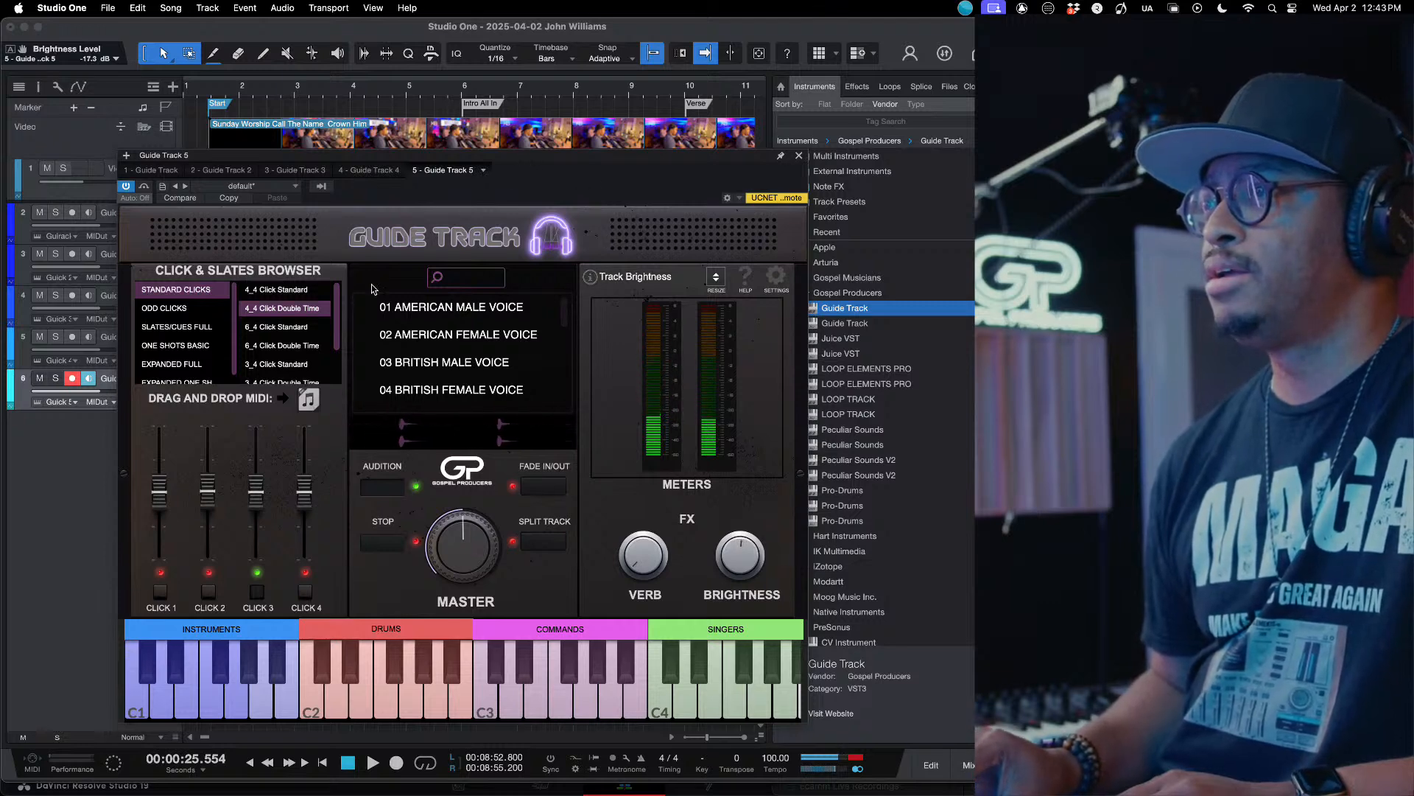
Step: Stop the audition, uncover the timeline, and place the double-time click MIDI on track 6 at bar 1
{"action": "left_click_drag", "start_coordinate": [383, 160], "coordinate": [669, 182]}
{"action": "left_click", "coordinate": [669, 564]}
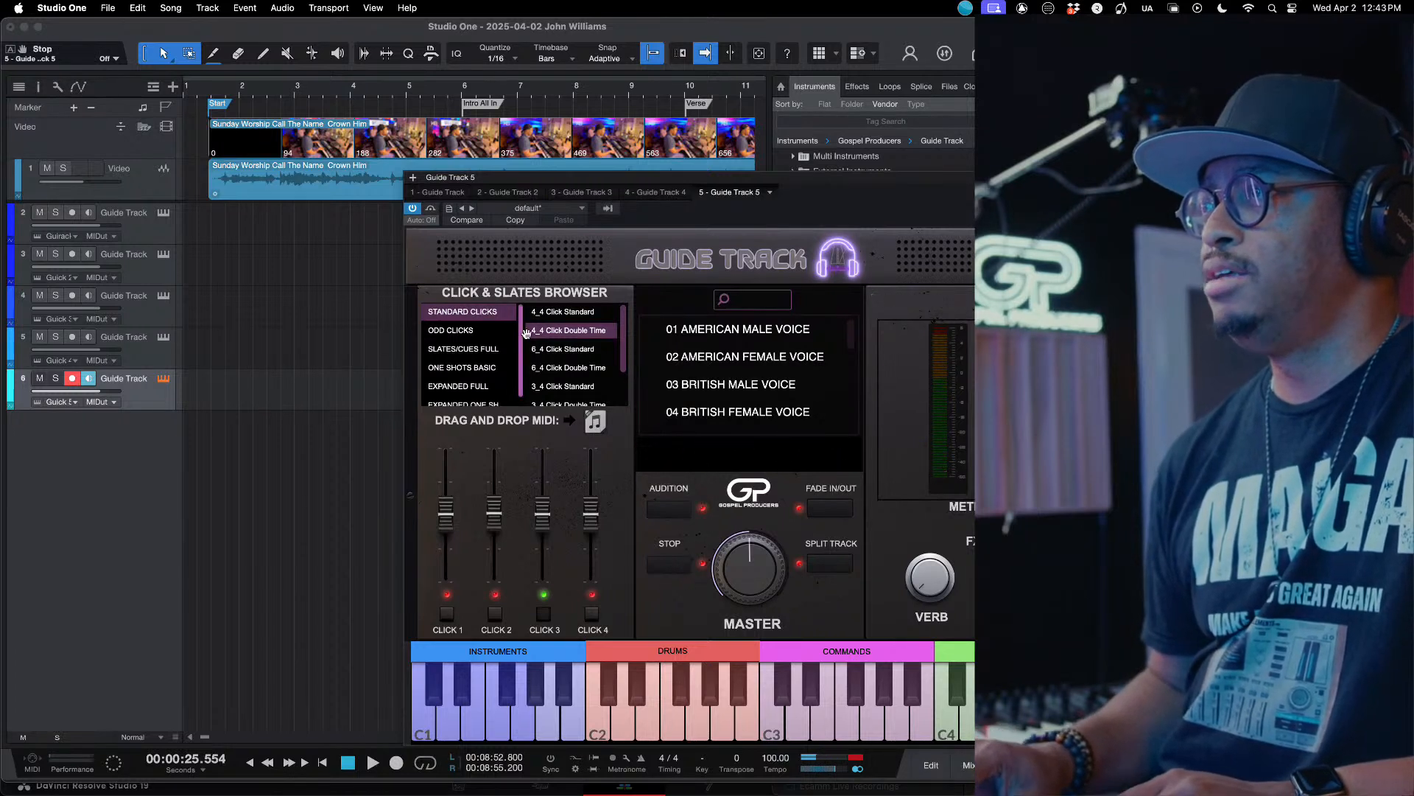
{"action": "left_click_drag", "start_coordinate": [593, 422], "coordinate": [207, 405]}
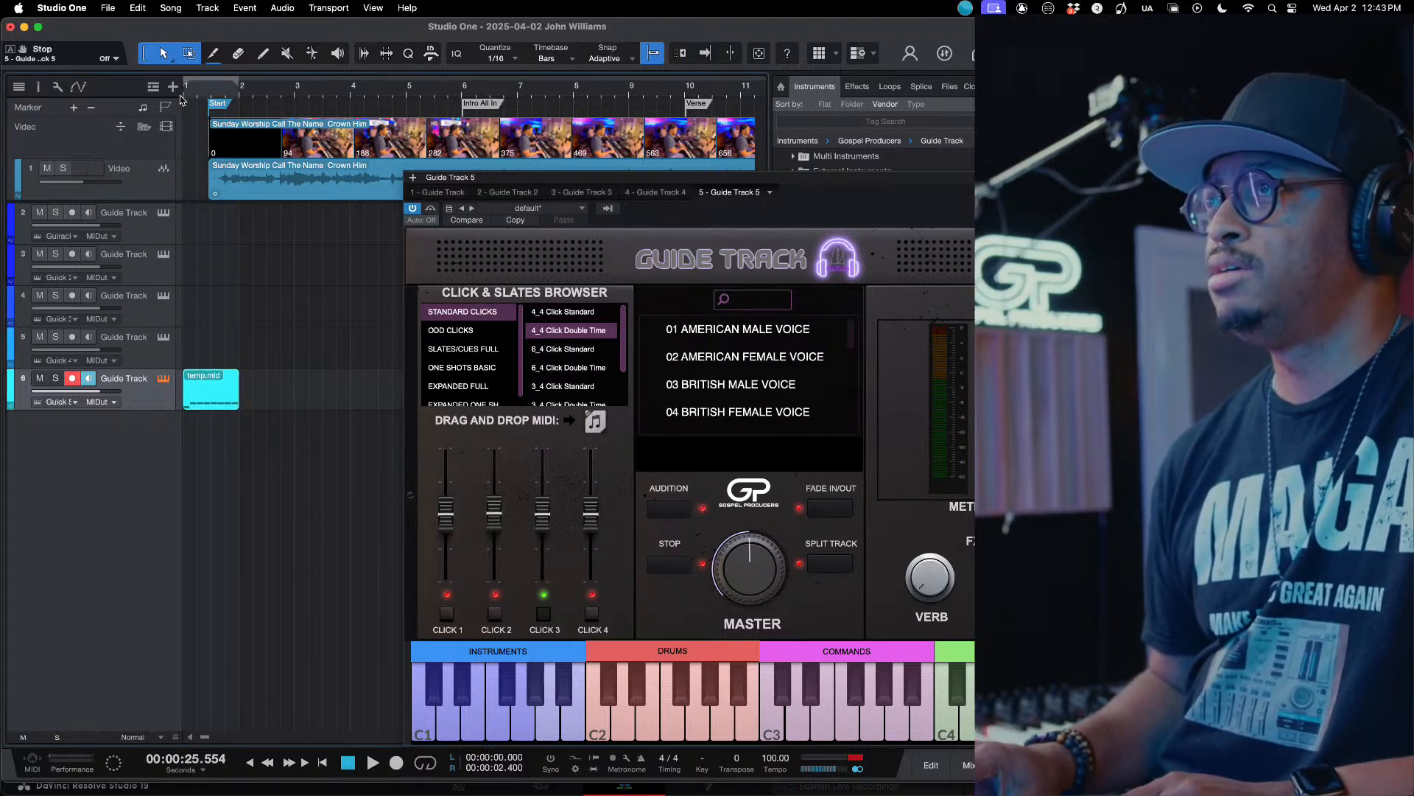
Step: Play the start of the song to check the double-time click clip on track 6
{"action": "key", "text": "space"}
{"action": "key", "text": "space"}
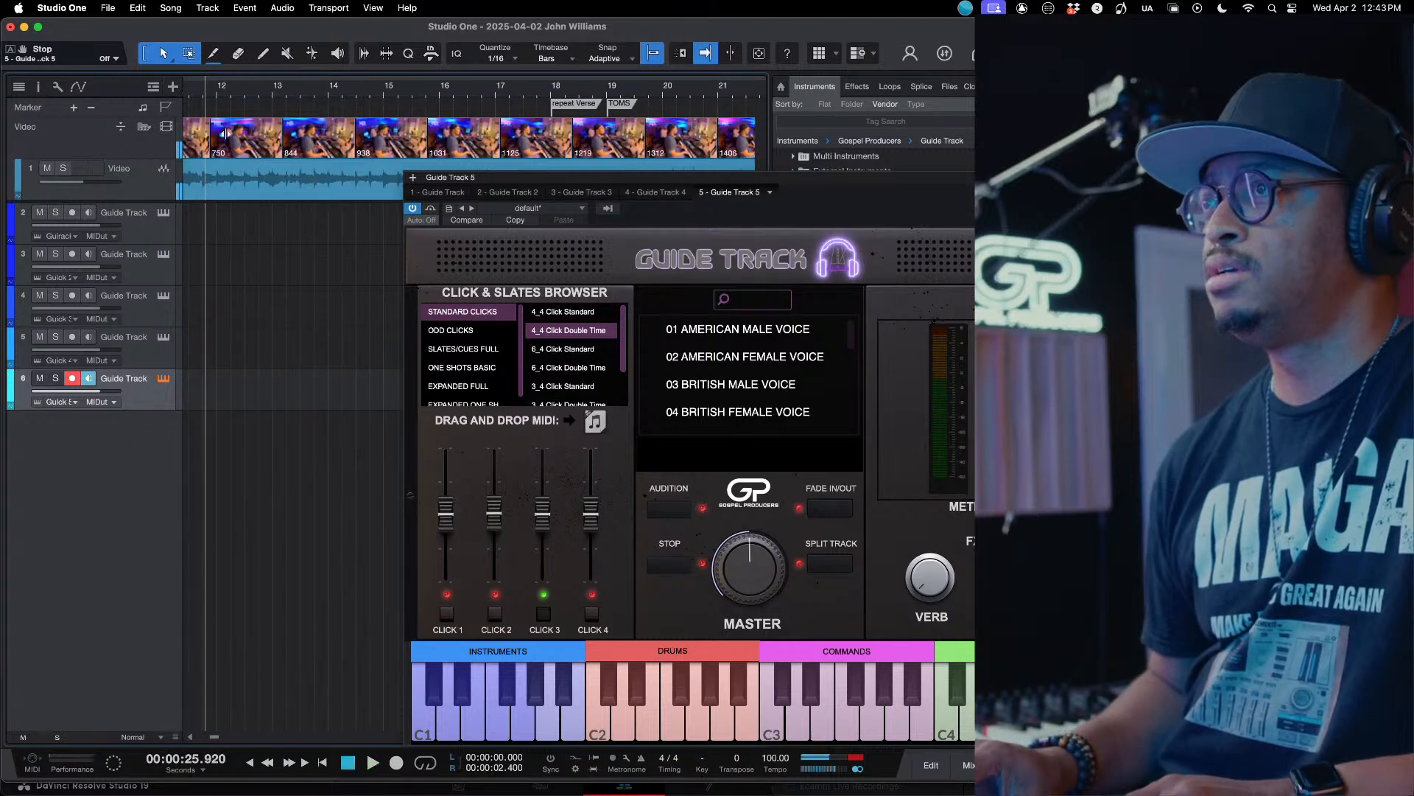
{"action": "scroll", "coordinate": [316, 249], "scroll_direction": "left", "scroll_amount": 10}
{"action": "key", "text": "comma"}
{"action": "key", "text": "space"}
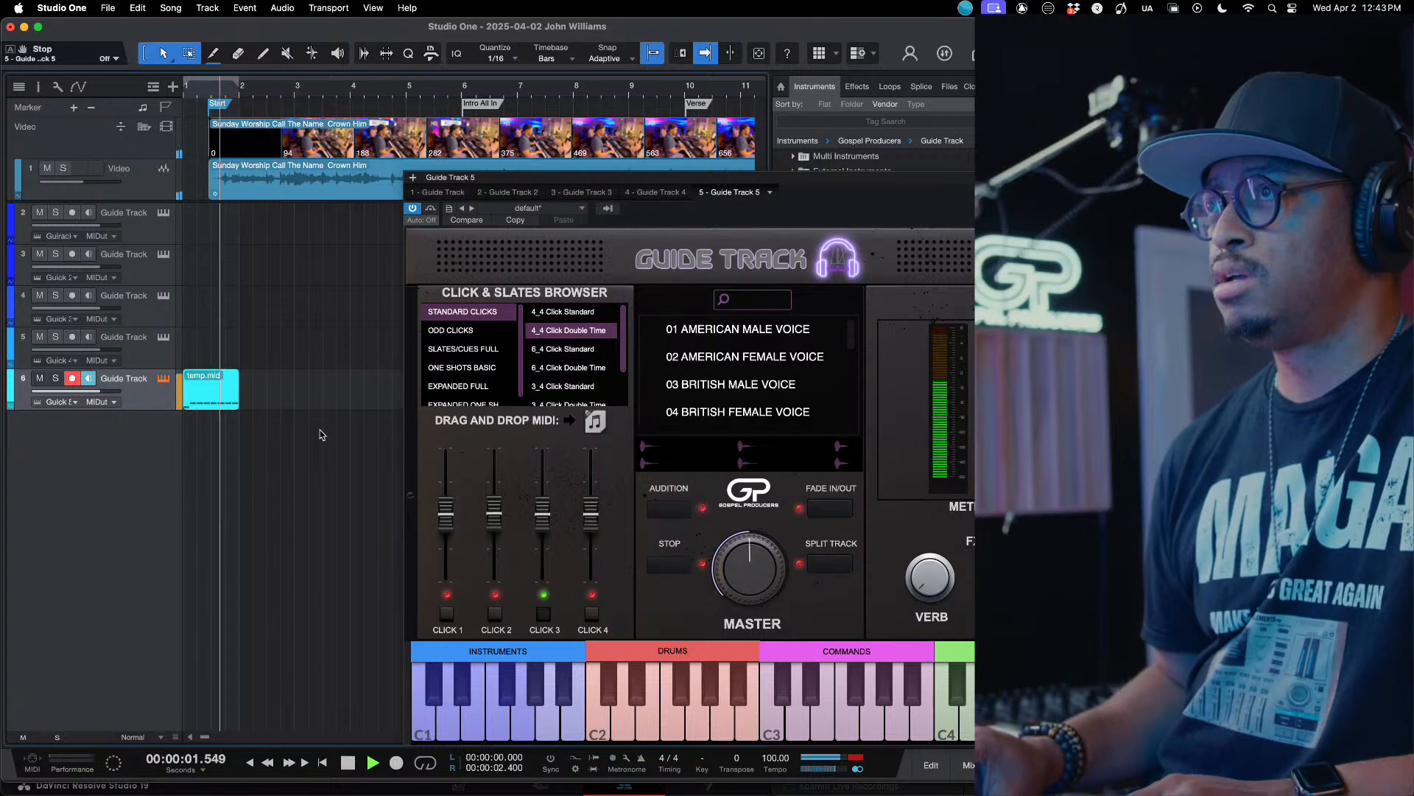
{"action": "key", "text": "space"}
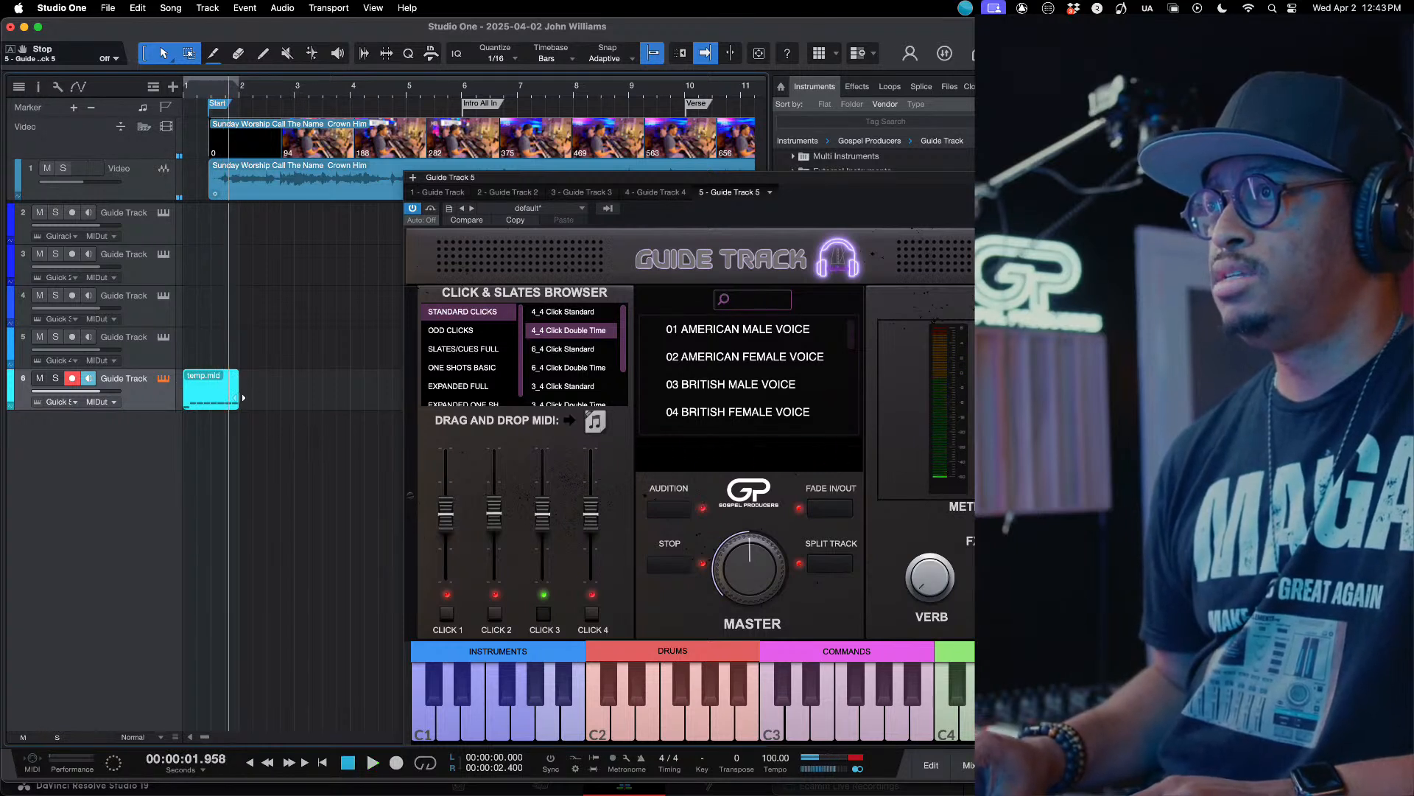
Step: Repeat the click clip on track 6 up to the Intro All In marker at bar 6 and close the instrument window
{"action": "left_click_drag", "start_coordinate": [234, 407], "coordinate": [462, 406]}
{"action": "key", "text": "p"}
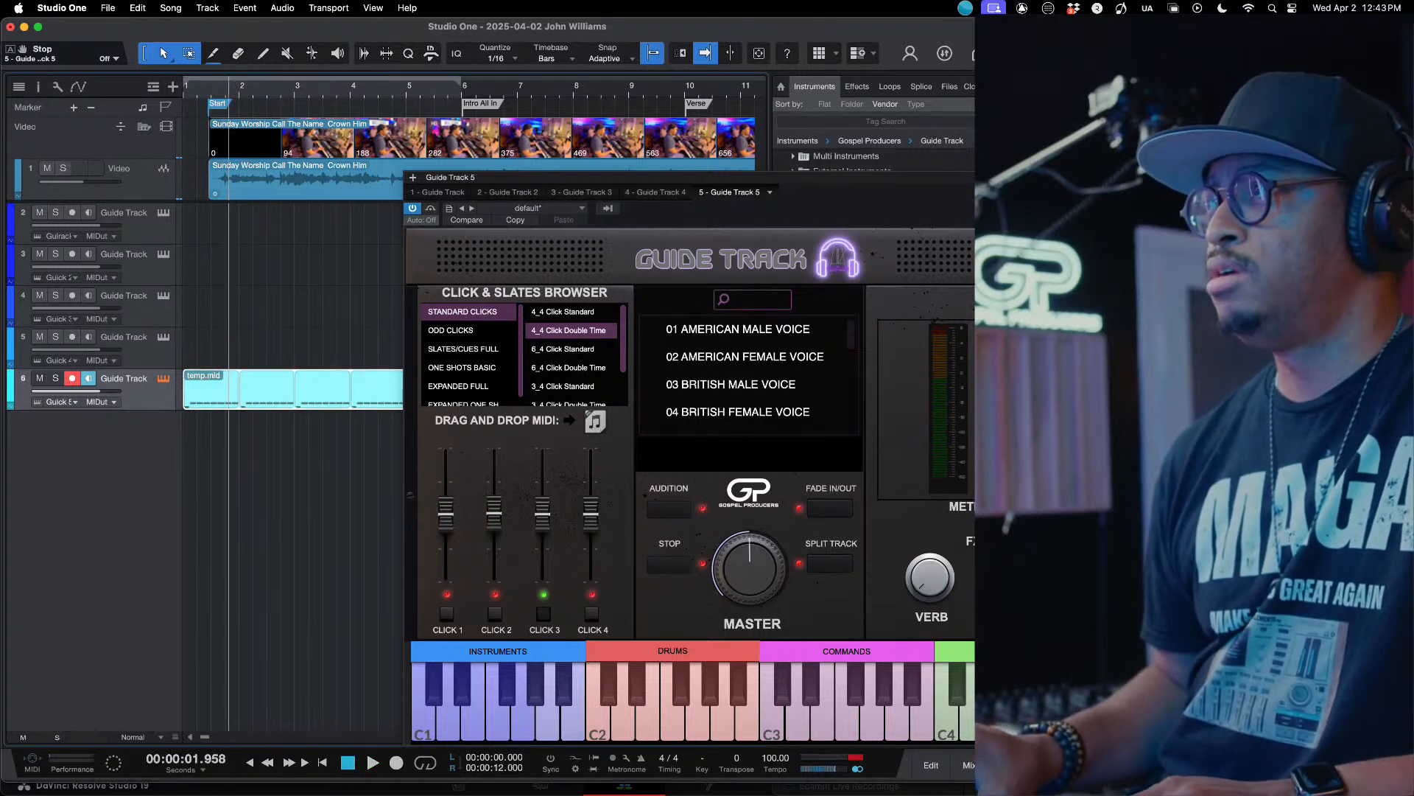
{"action": "left_click", "coordinate": [1085, 177]}
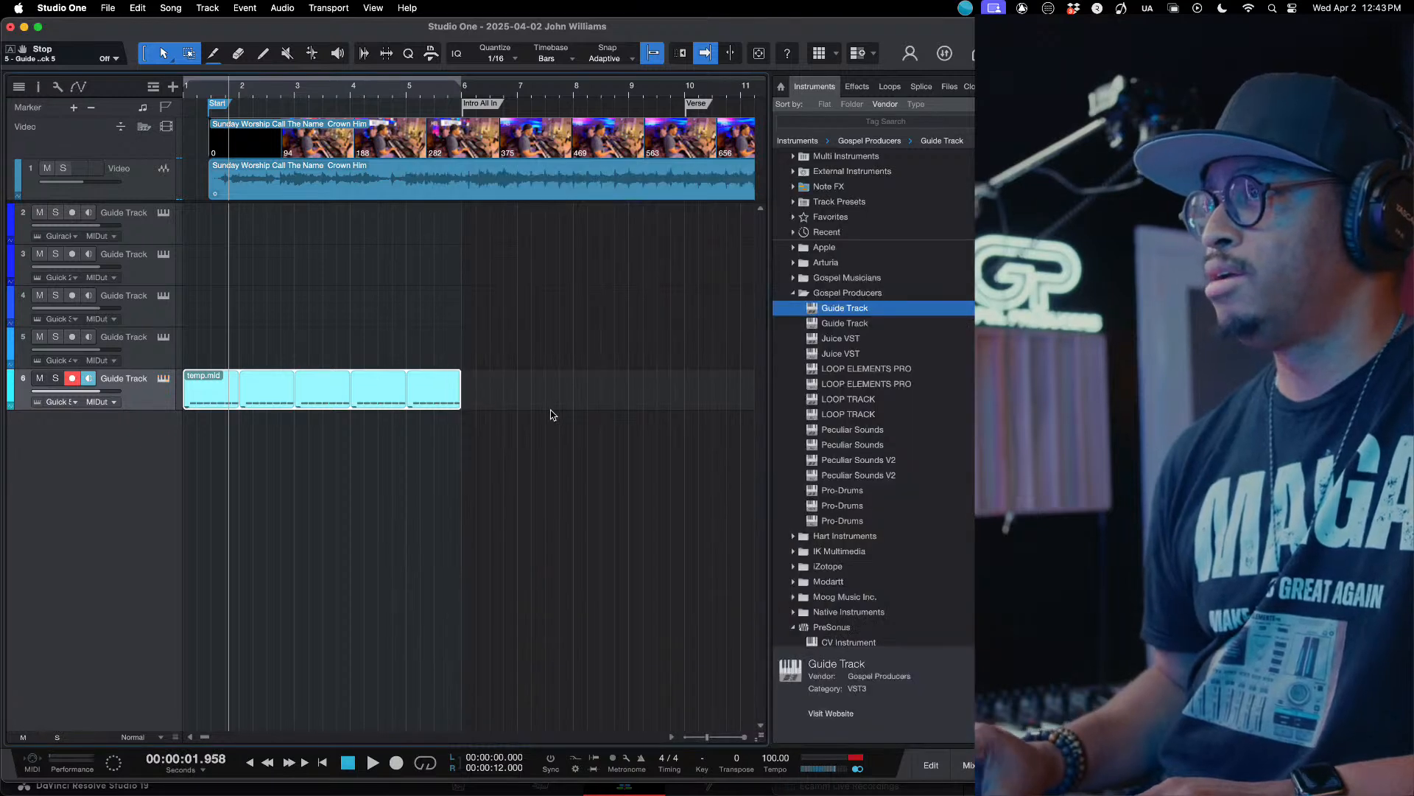
Step: Extend the repeating click clip on track 6 past the End marker to about bar 201 and match the loop range
{"action": "key", "text": "w"}
{"action": "key", "text": "w"}
{"action": "key", "text": "w"}
{"action": "key", "text": "w"}
{"action": "key", "text": "e"}
{"action": "key", "text": "e"}
{"action": "key", "text": "e"}
{"action": "key", "text": "w"}
{"action": "key", "text": "w"}
{"action": "key", "text": "w"}
{"action": "key", "text": "w"}
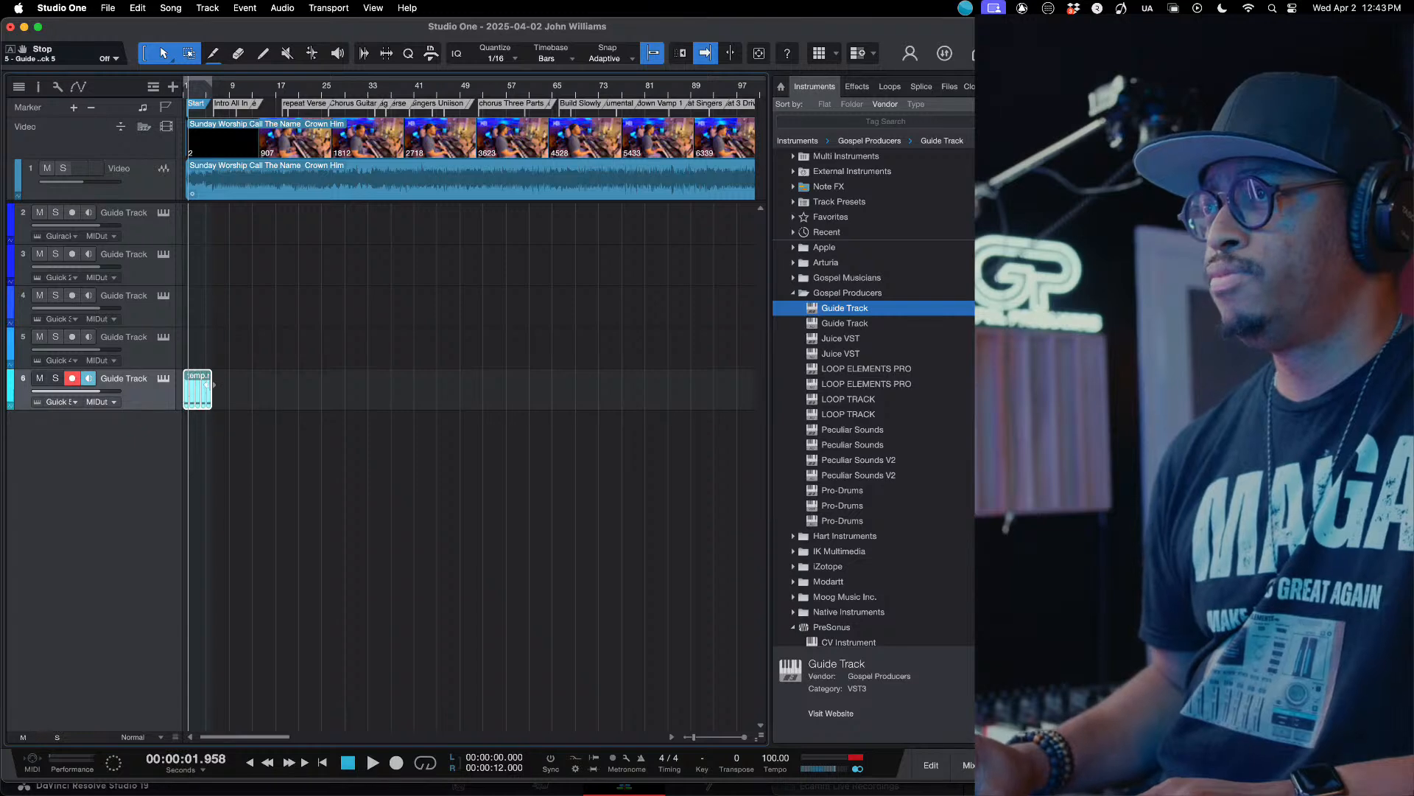
{"action": "left_click_drag", "start_coordinate": [215, 382], "coordinate": [622, 376]}
{"action": "key", "text": "p"}
Step: Play the song from about bar 135, lower the click track's volume to -11.7 dB, and return to the start
{"action": "left_click", "coordinate": [239, 94]}
{"action": "key", "text": "space"}
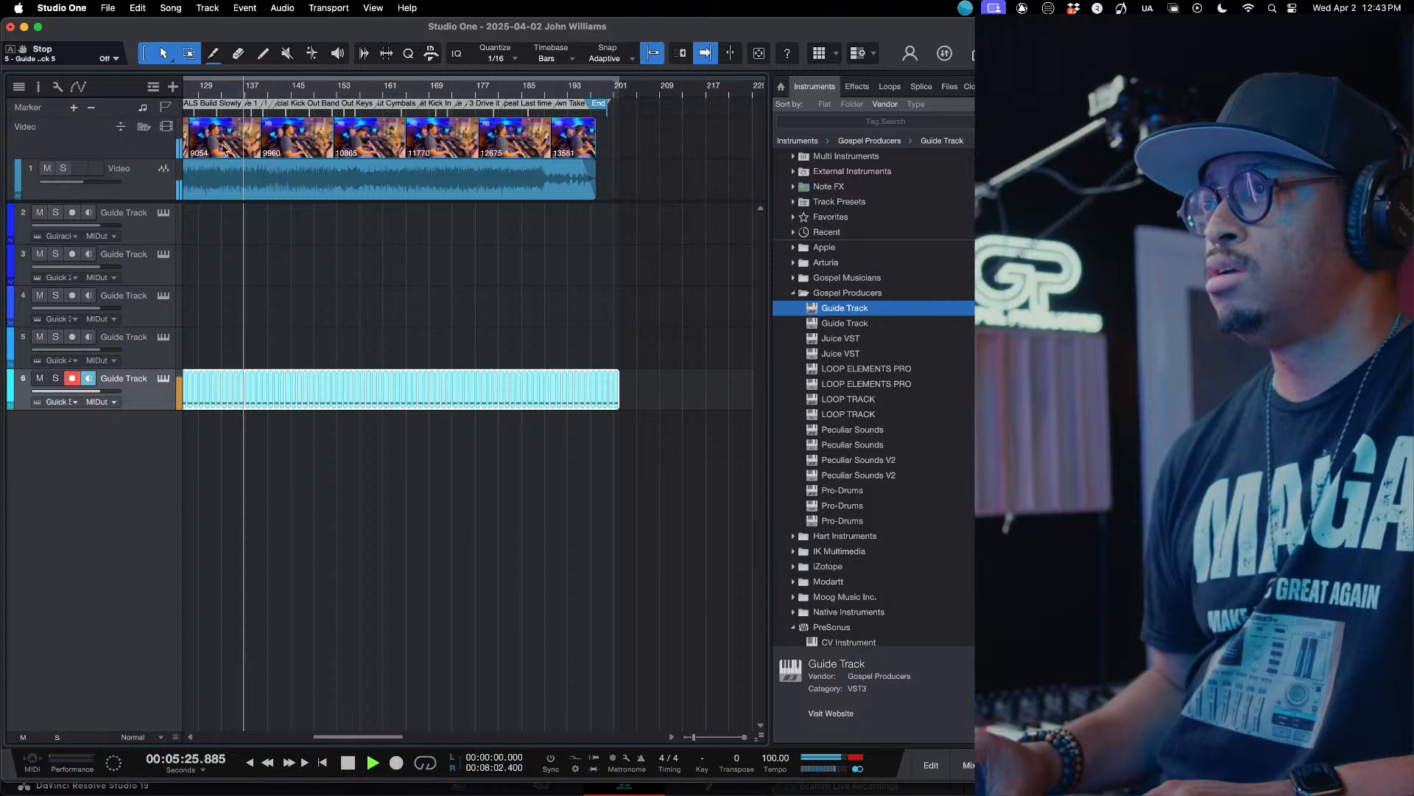
{"action": "mouse_move", "coordinate": [90, 394]}
{"action": "left_click_drag", "start_coordinate": [91, 394], "coordinate": [69, 398]}
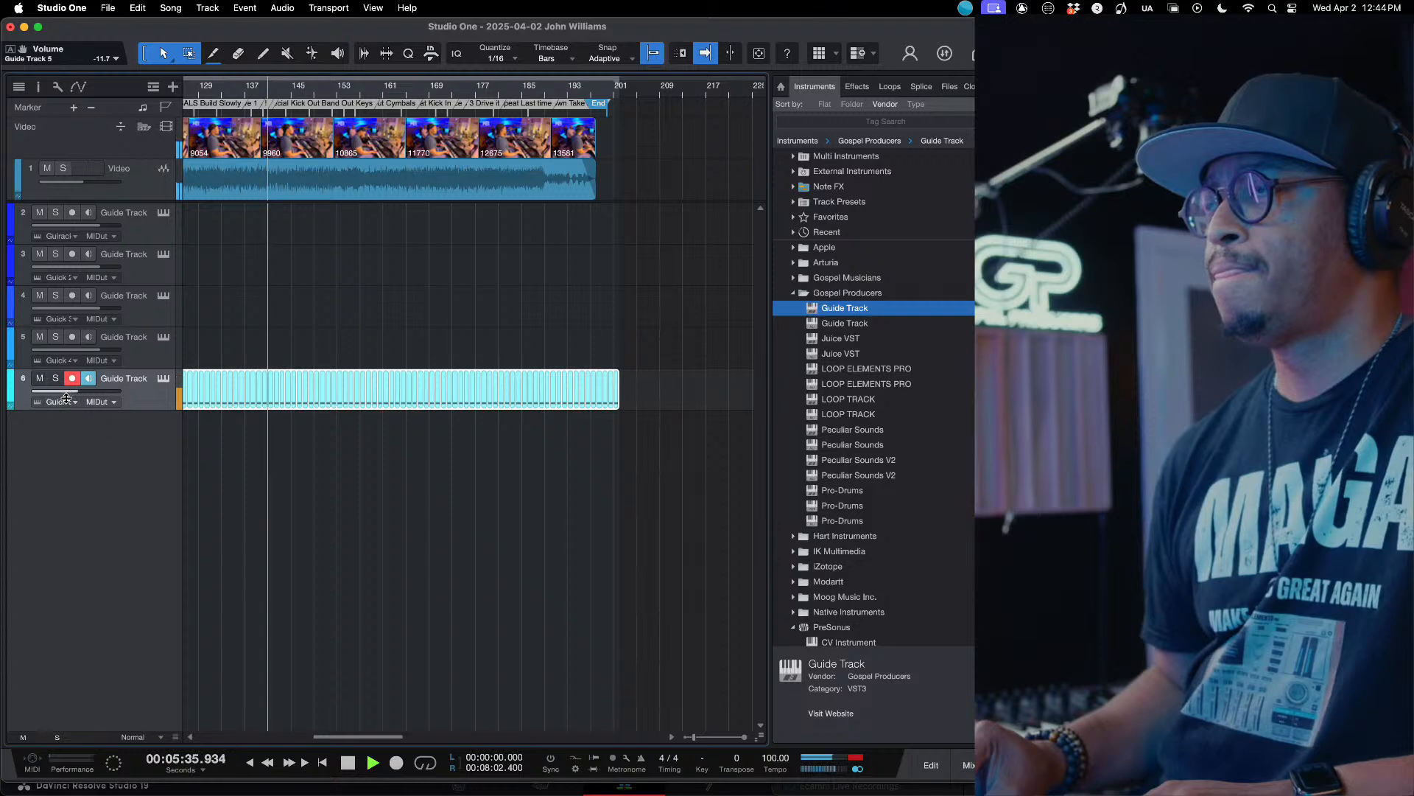
{"action": "scroll", "coordinate": [190, 441], "scroll_direction": "left", "scroll_amount": 10}
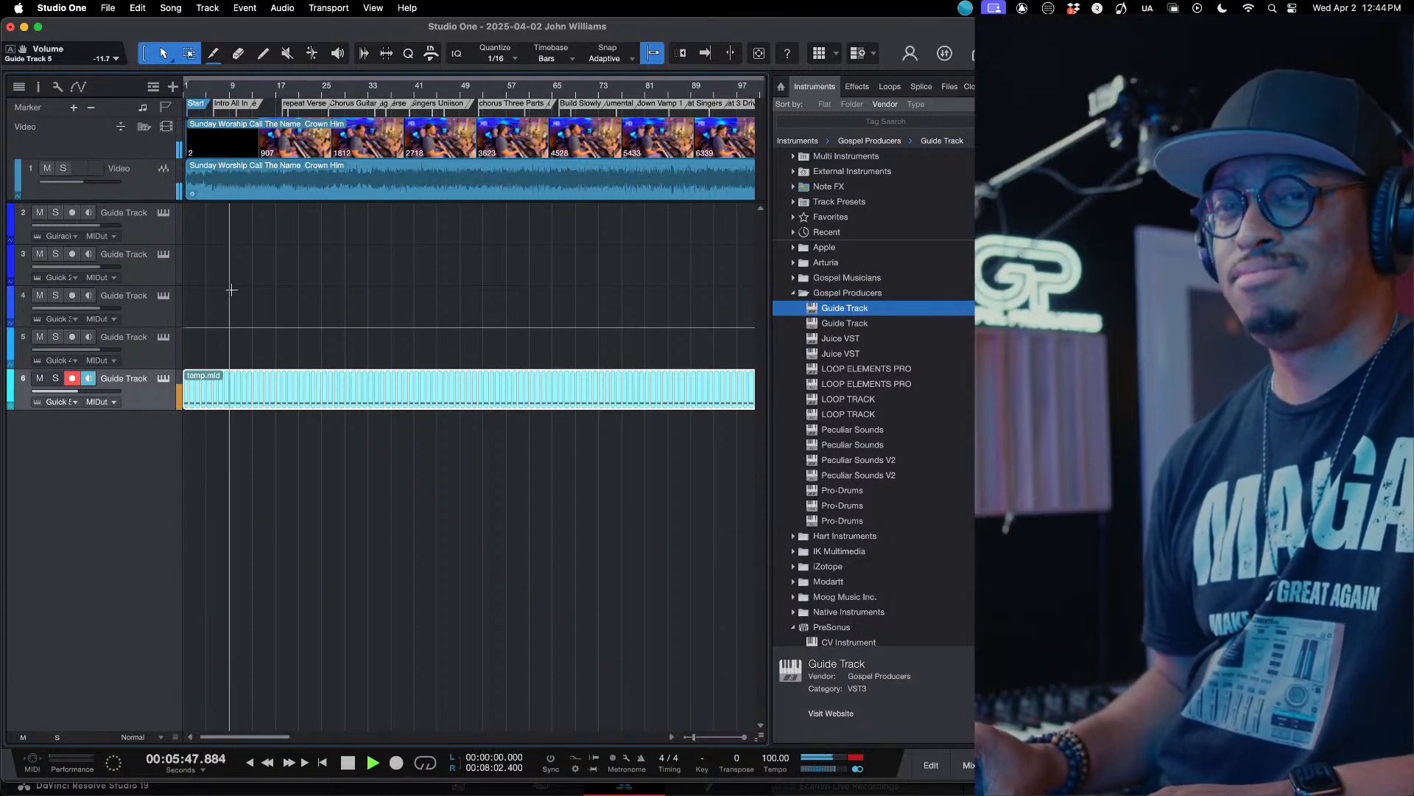
{"action": "key", "text": "KP_0"}
{"action": "key", "text": "KP_0"}
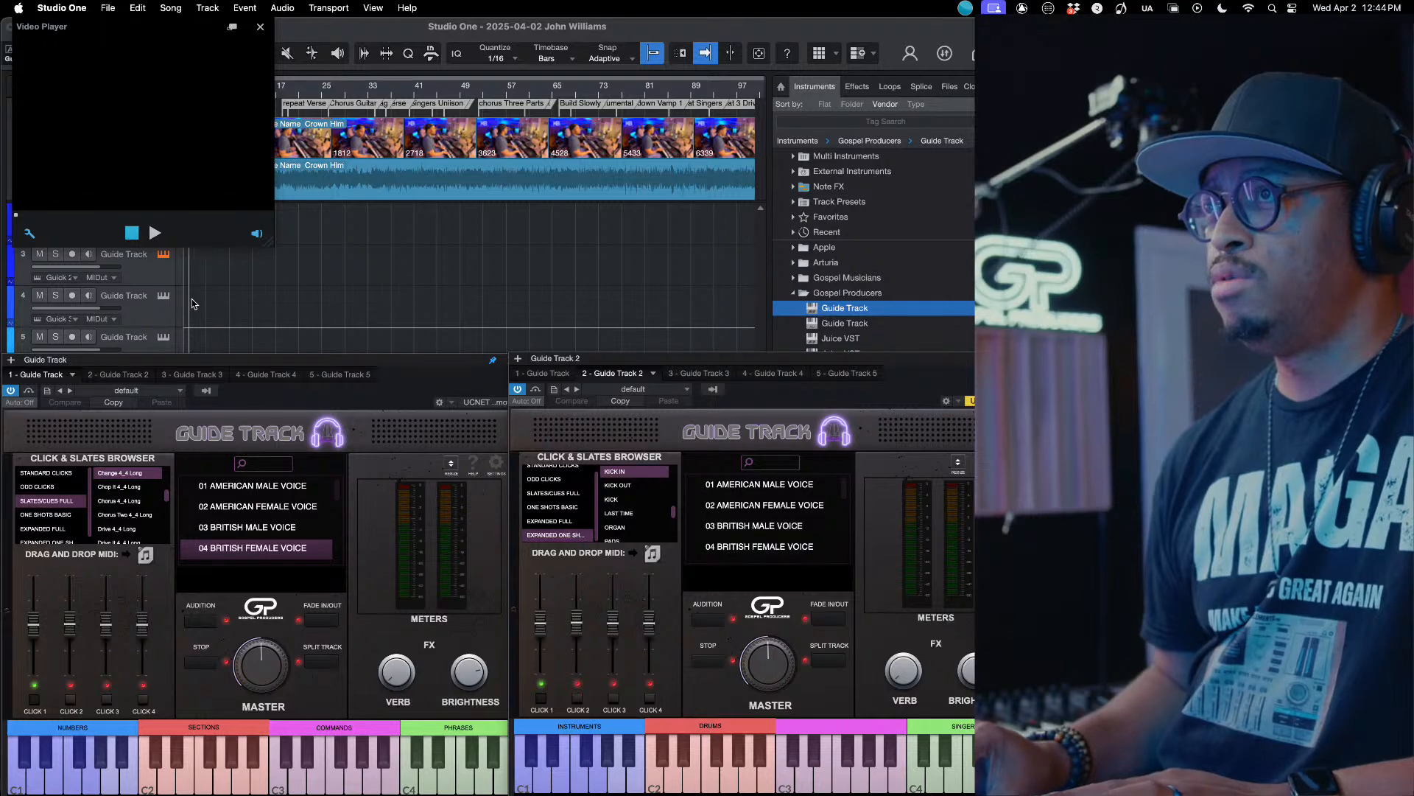
Step: Select track 3 and audition cue keys in Guide Track's Sections range and Guide Track 2's Drums range
{"action": "left_click", "coordinate": [137, 272]}
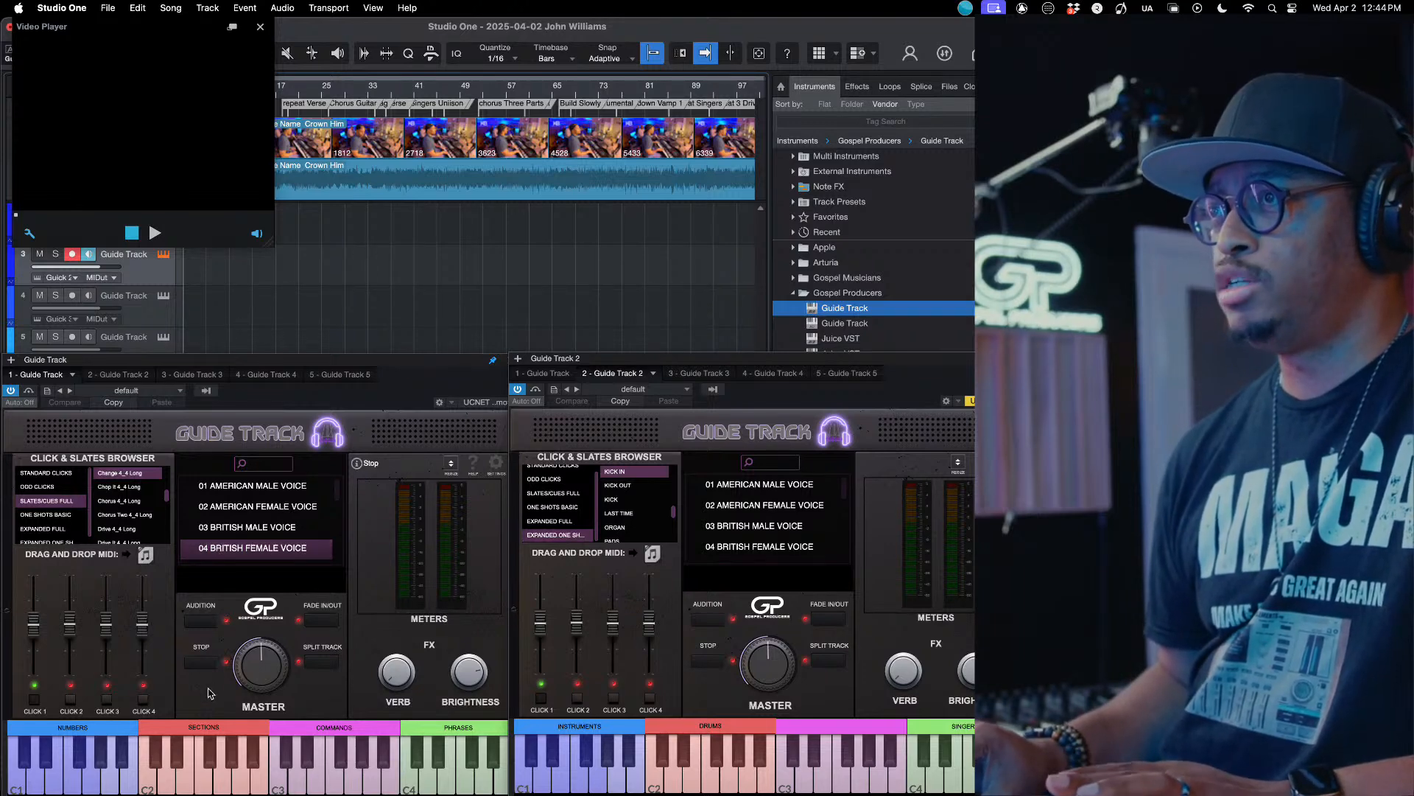
{"action": "left_click", "coordinate": [185, 785]}
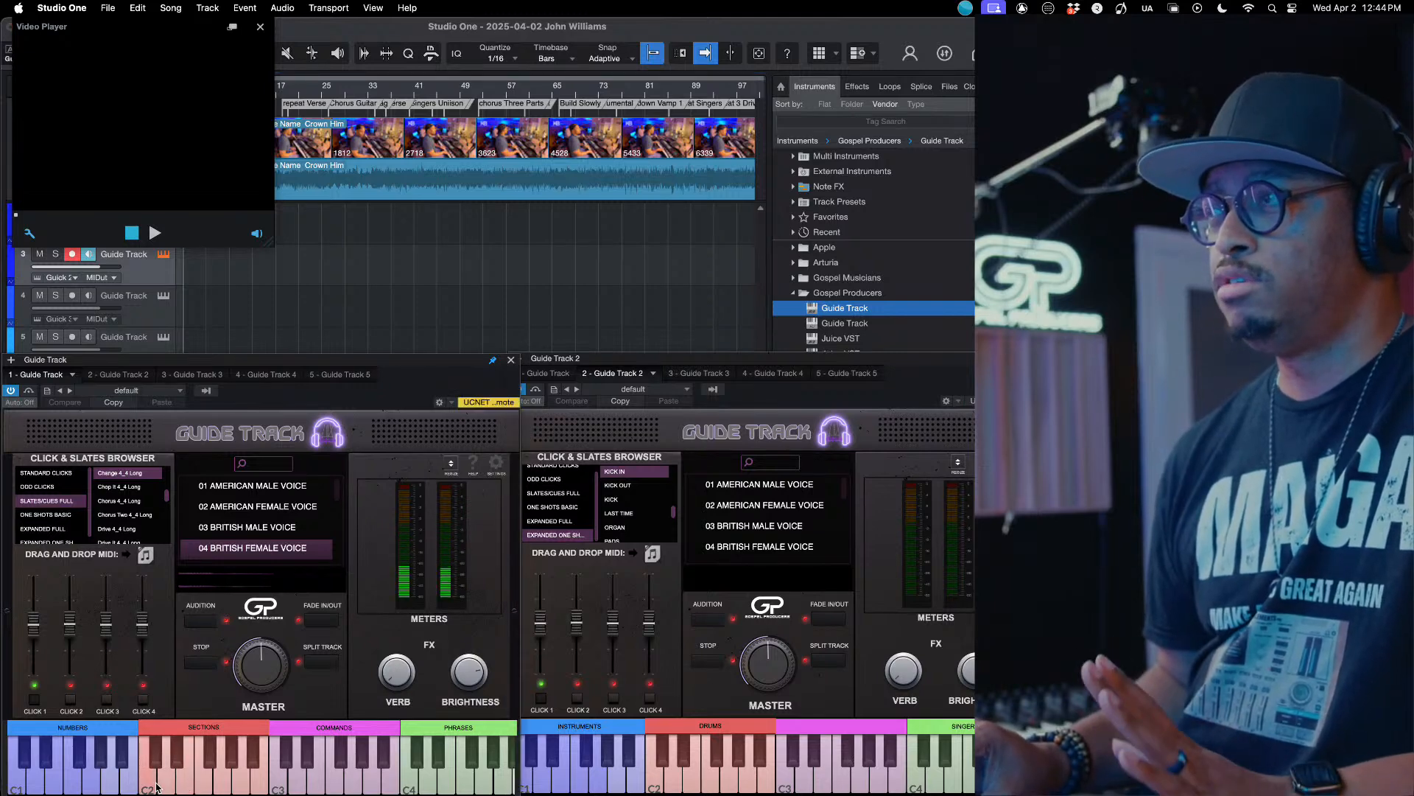
{"action": "left_click", "coordinate": [223, 781]}
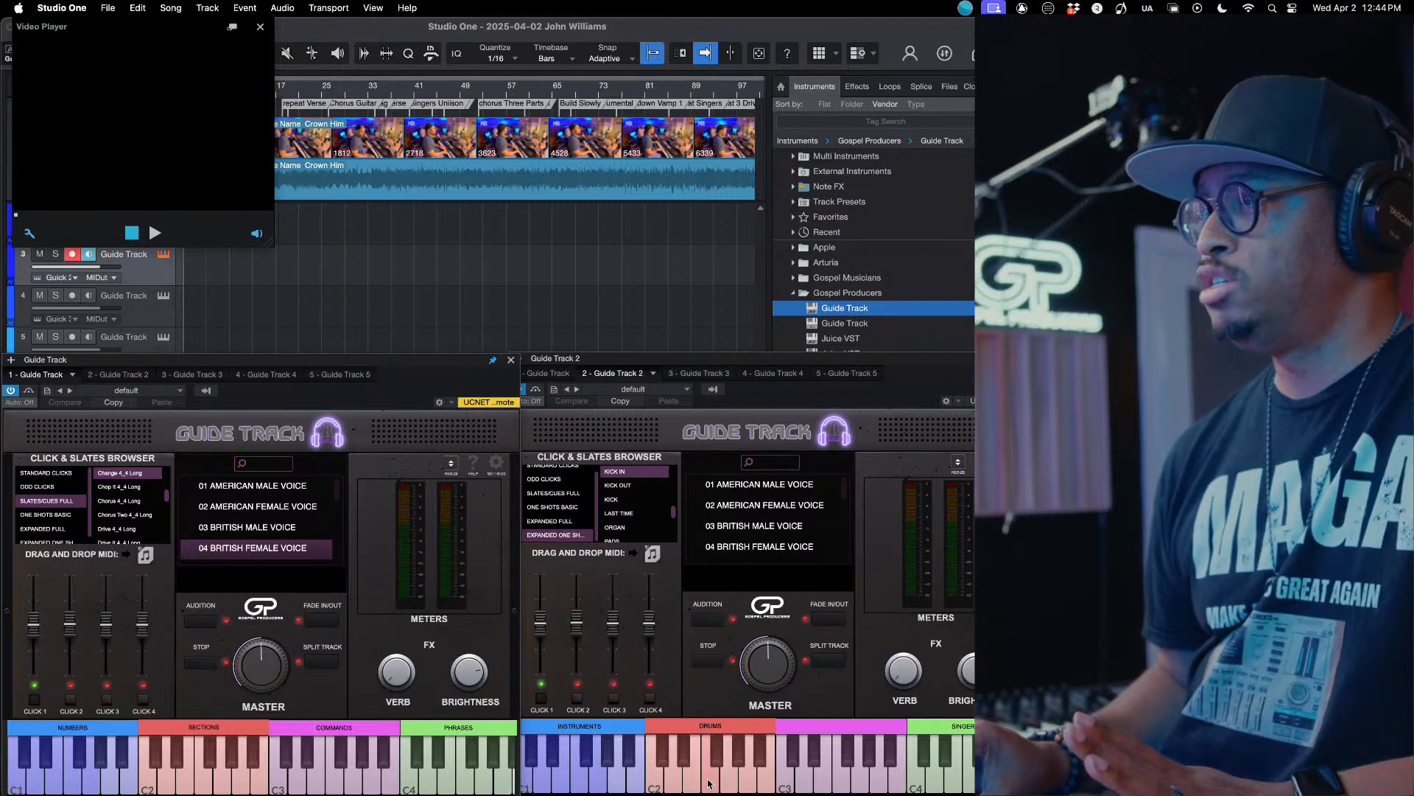
{"action": "left_click", "coordinate": [683, 786]}
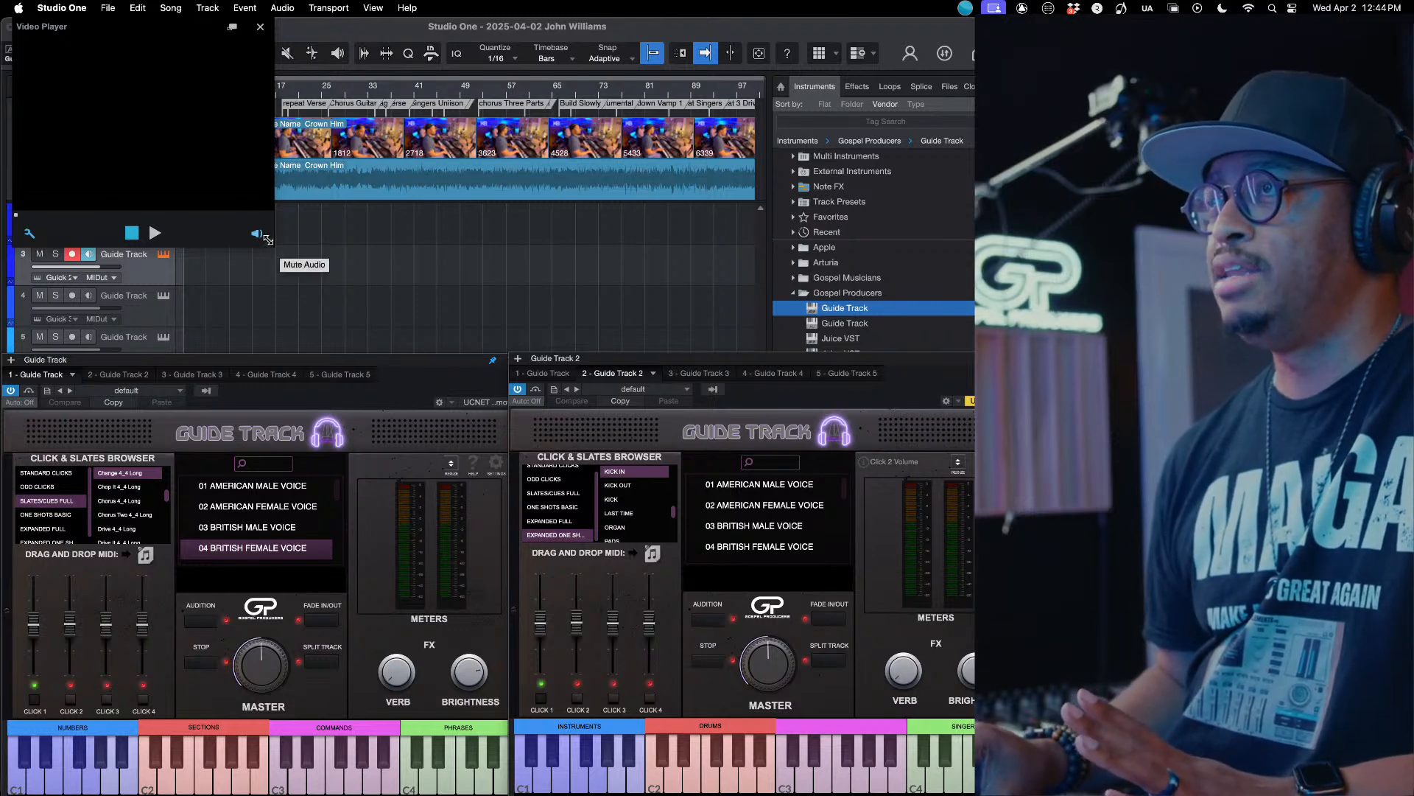
Step: Move the video player down over the first Guide Track window to uncover the opening markers on the timeline
{"action": "scroll", "coordinate": [329, 252], "scroll_direction": "up", "scroll_amount": 5}
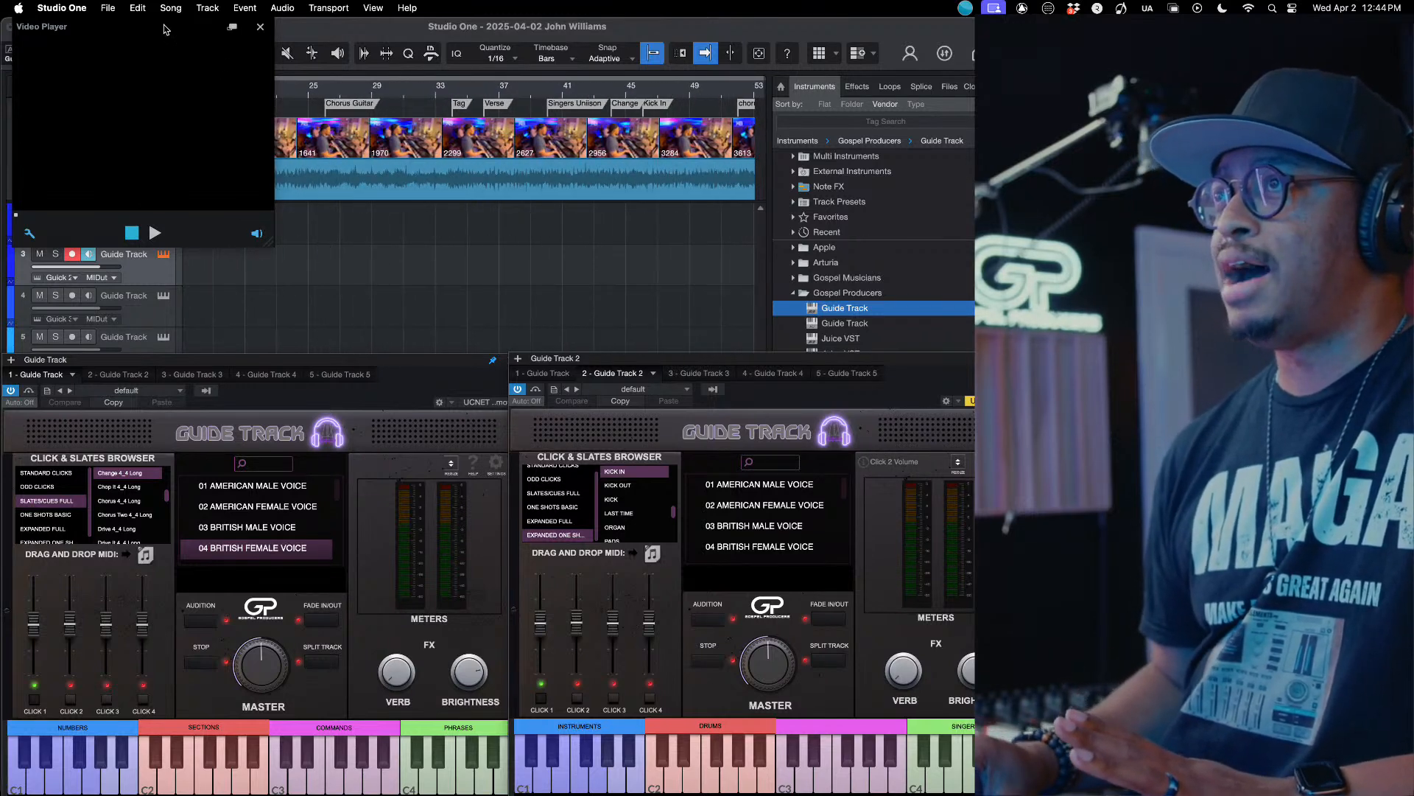
{"action": "left_click_drag", "start_coordinate": [163, 27], "coordinate": [215, 414]}
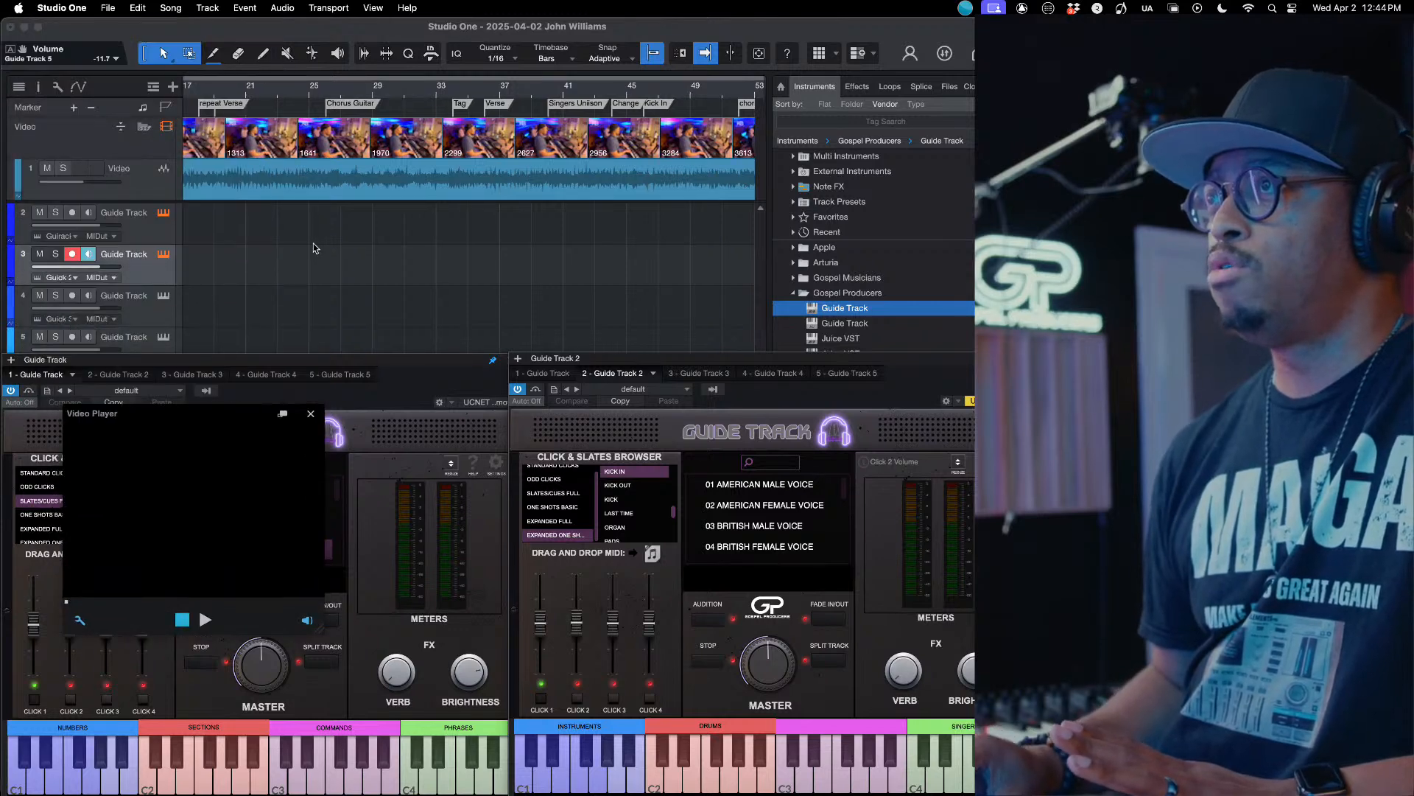
{"action": "scroll", "coordinate": [313, 248], "scroll_direction": "left", "scroll_amount": 5}
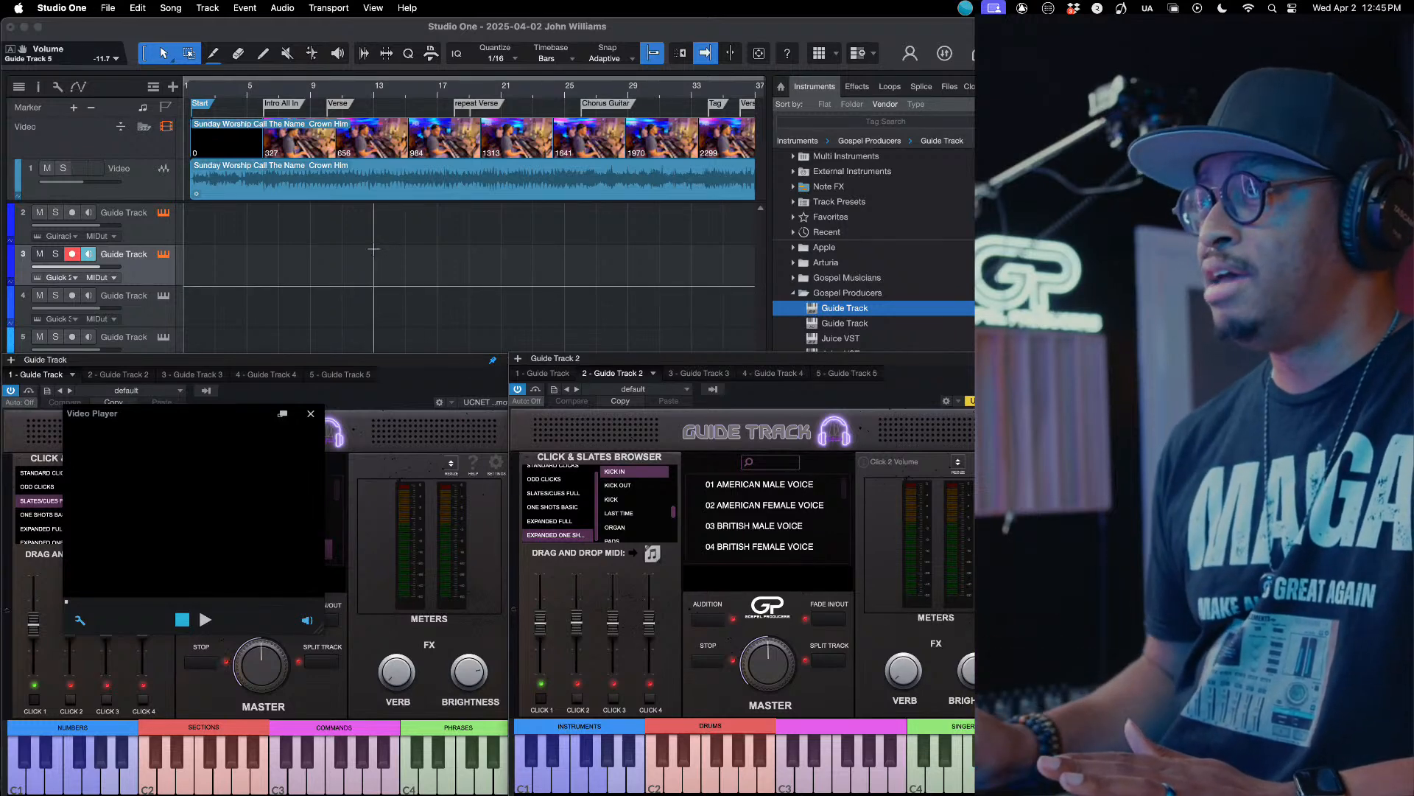
{"action": "scroll", "coordinate": [374, 248], "scroll_direction": "up", "scroll_amount": 3}
{"action": "scroll", "coordinate": [374, 248], "scroll_direction": "left", "scroll_amount": 4}
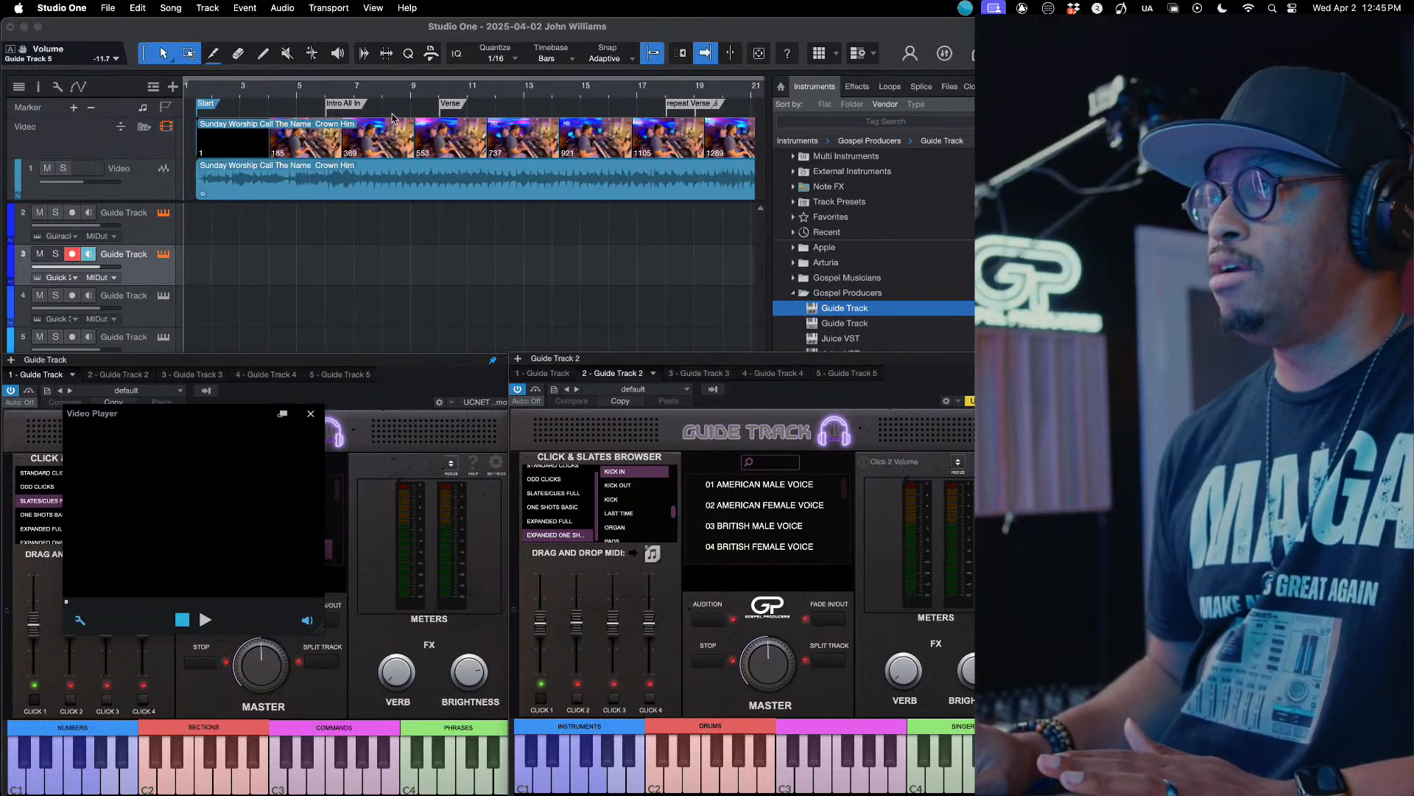
Step: Examine the section markers along the whole timeline, from Start through verses, choruses and vamps to End
{"action": "scroll", "coordinate": [367, 113], "scroll_direction": "right", "scroll_amount": 10}
{"action": "scroll", "coordinate": [523, 125], "scroll_direction": "right", "scroll_amount": 15}
{"action": "scroll", "coordinate": [523, 125], "scroll_direction": "right", "scroll_amount": 20}
{"action": "scroll", "coordinate": [523, 125], "scroll_direction": "right", "scroll_amount": 20}
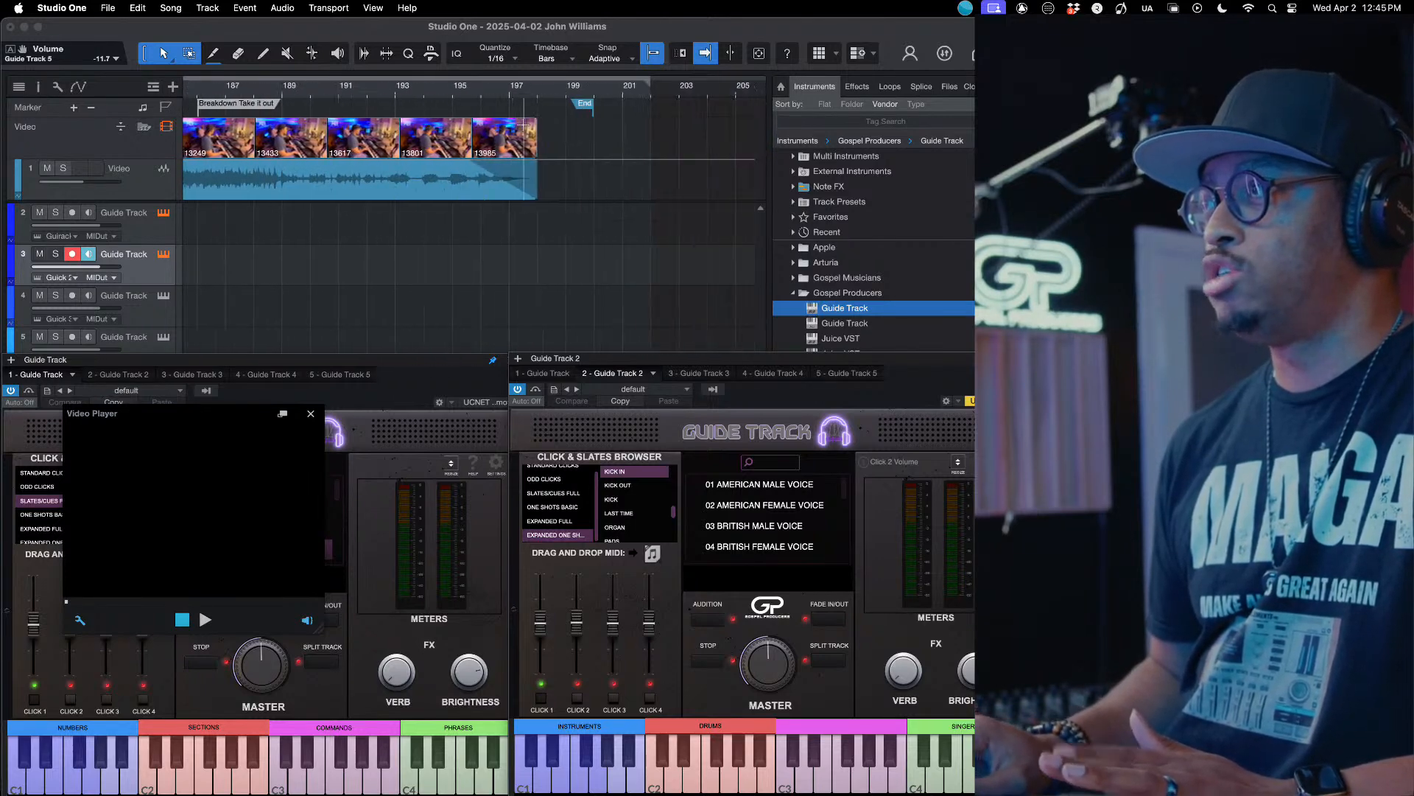
{"action": "scroll", "coordinate": [523, 125], "scroll_direction": "left", "scroll_amount": 20}
{"action": "scroll", "coordinate": [523, 125], "scroll_direction": "left", "scroll_amount": 10}
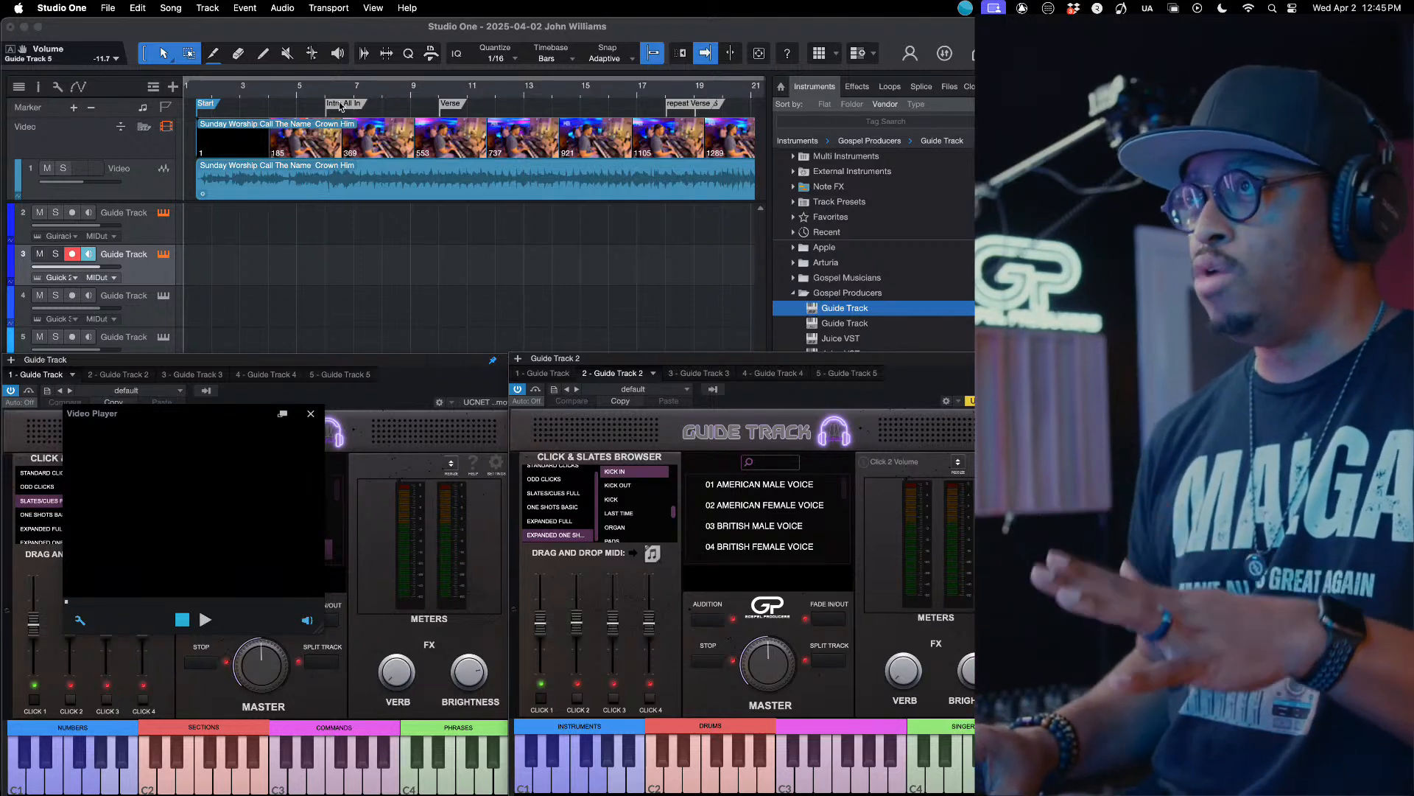
{"action": "scroll", "coordinate": [686, 114], "scroll_direction": "right", "scroll_amount": 10}
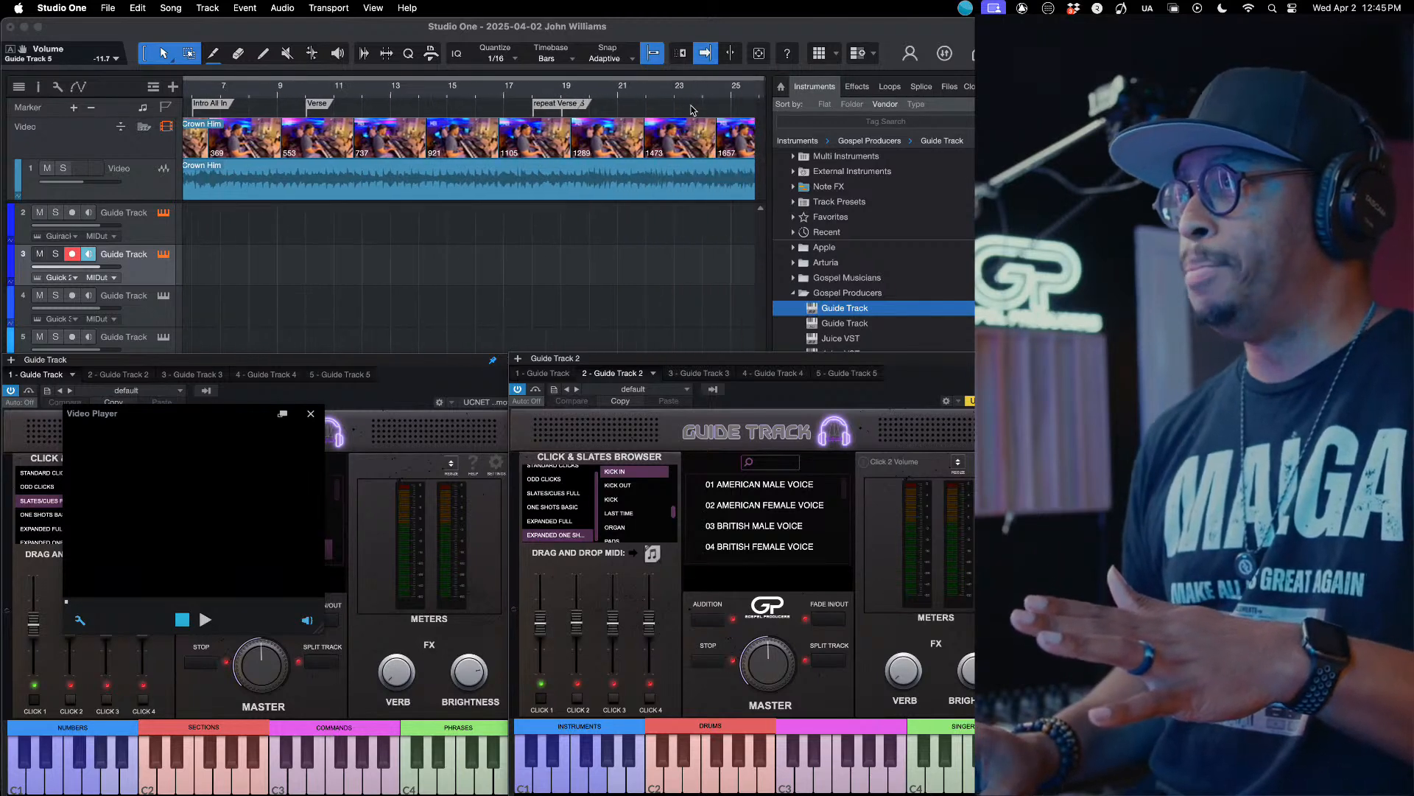
{"action": "scroll", "coordinate": [623, 112], "scroll_direction": "right", "scroll_amount": 12}
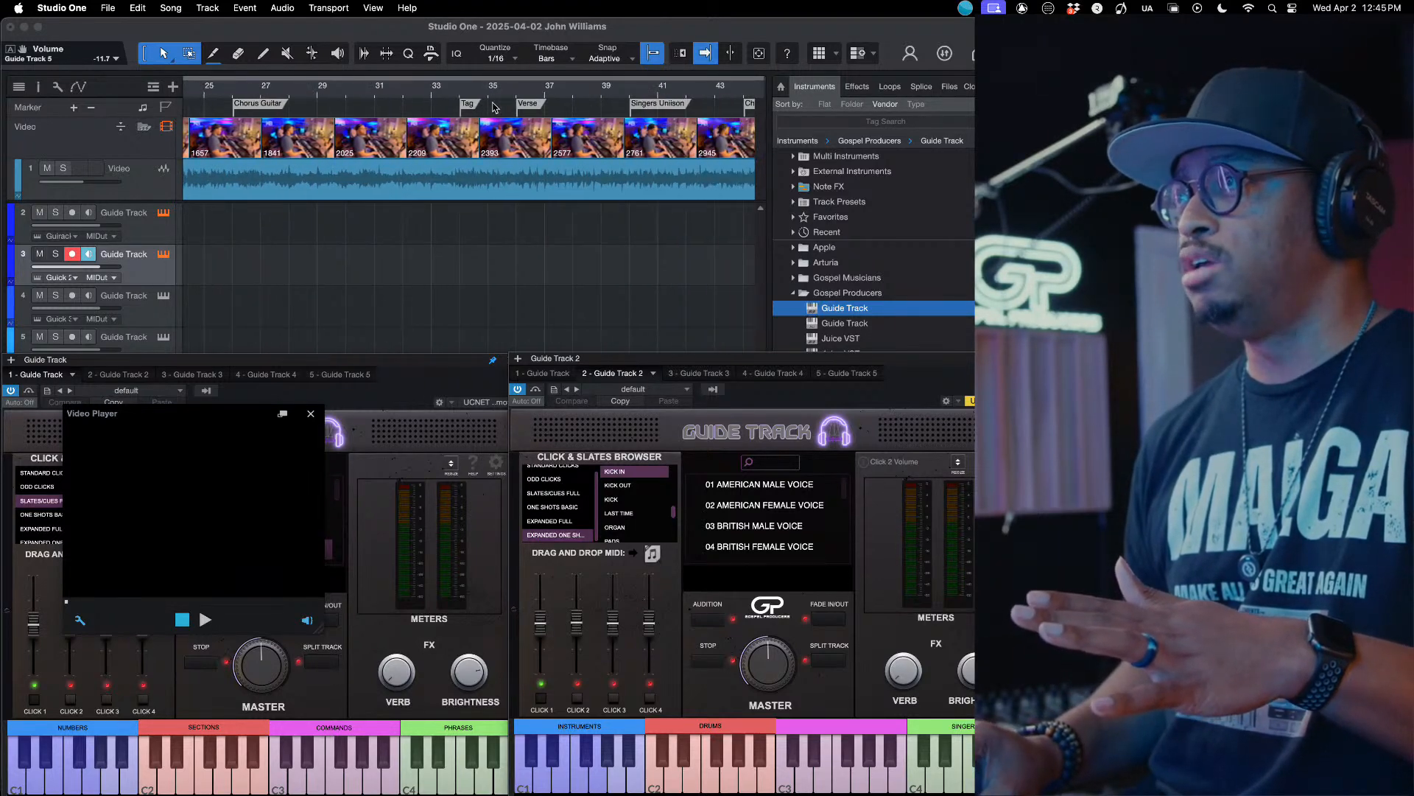
{"action": "scroll", "coordinate": [504, 104], "scroll_direction": "right", "scroll_amount": 13}
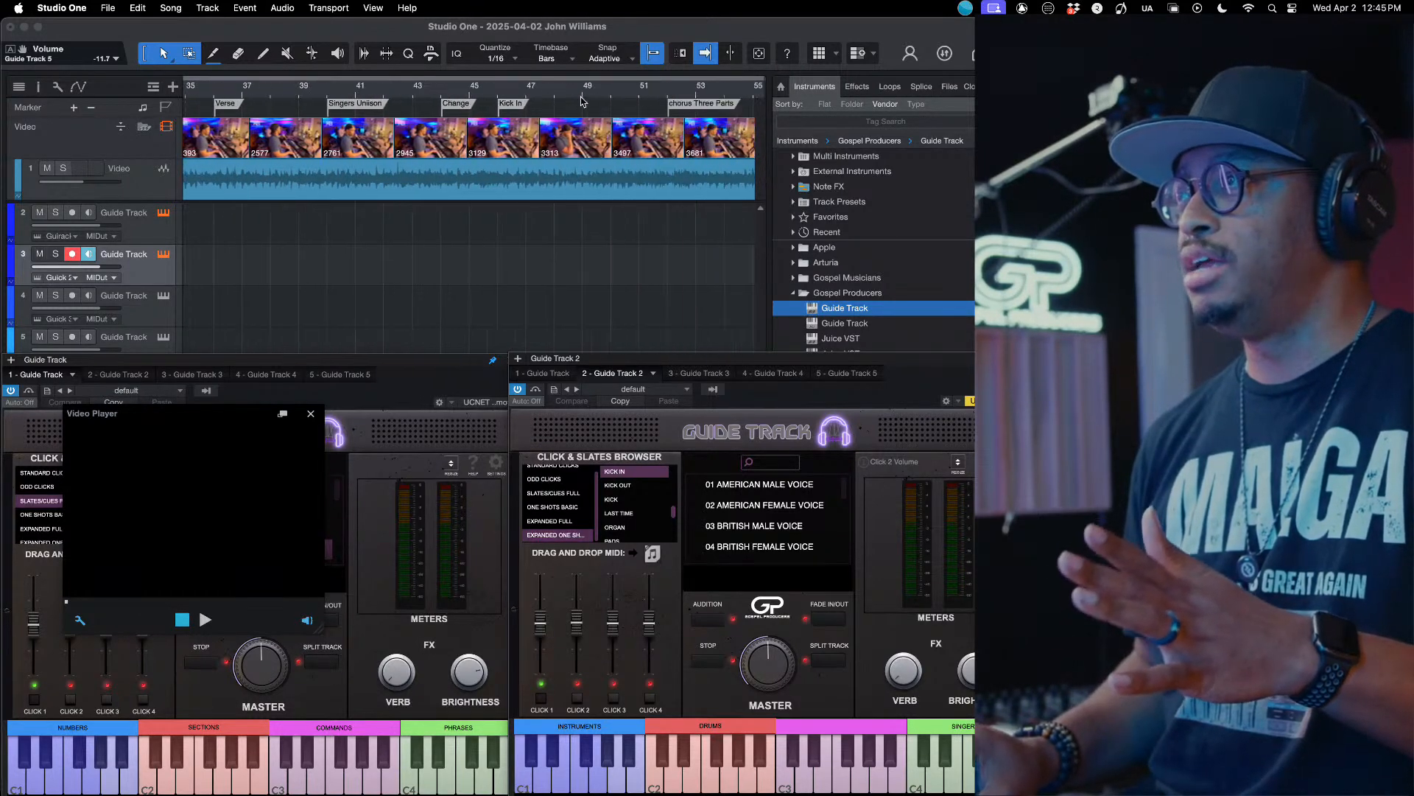
{"action": "scroll", "coordinate": [581, 101], "scroll_direction": "right", "scroll_amount": 7}
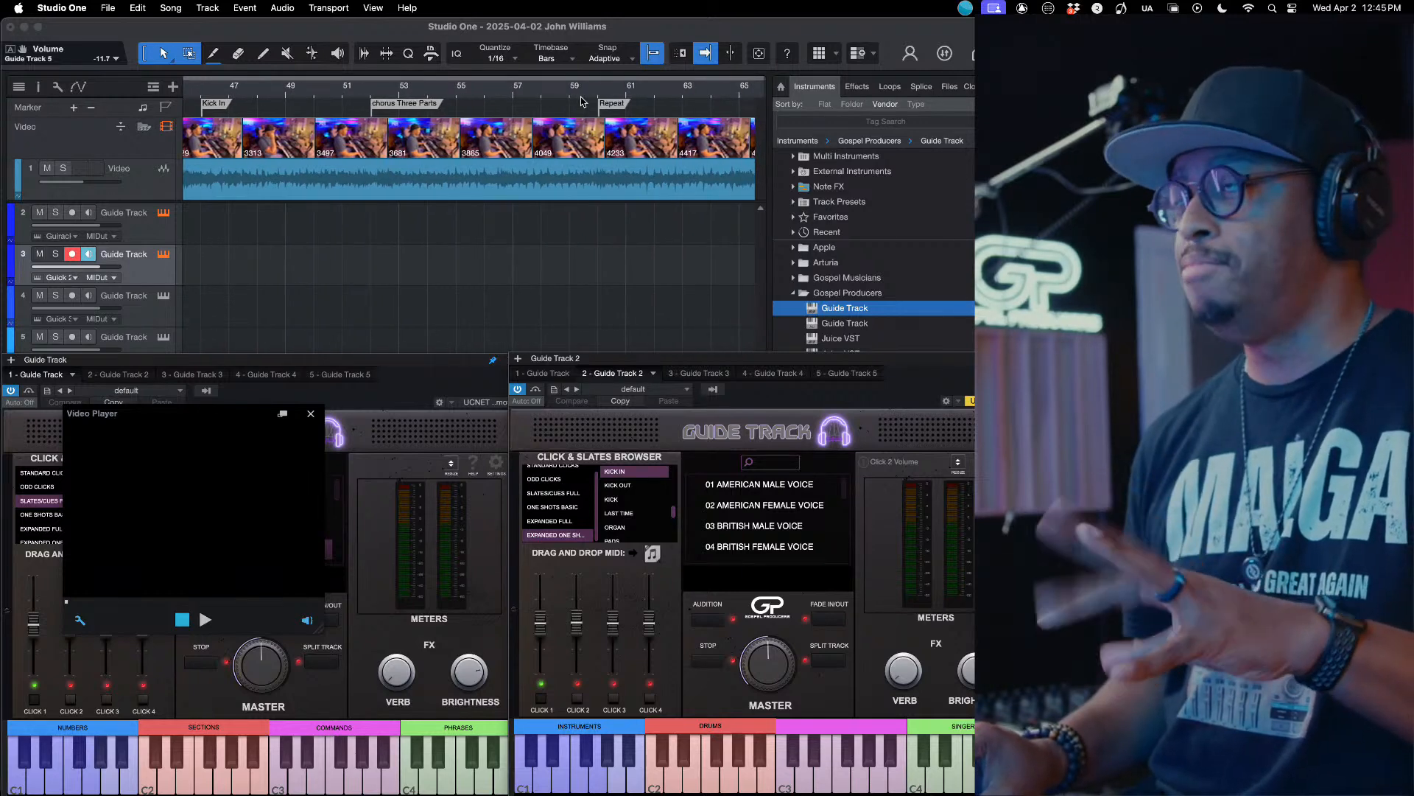
{"action": "scroll", "coordinate": [581, 101], "scroll_direction": "right", "scroll_amount": 4}
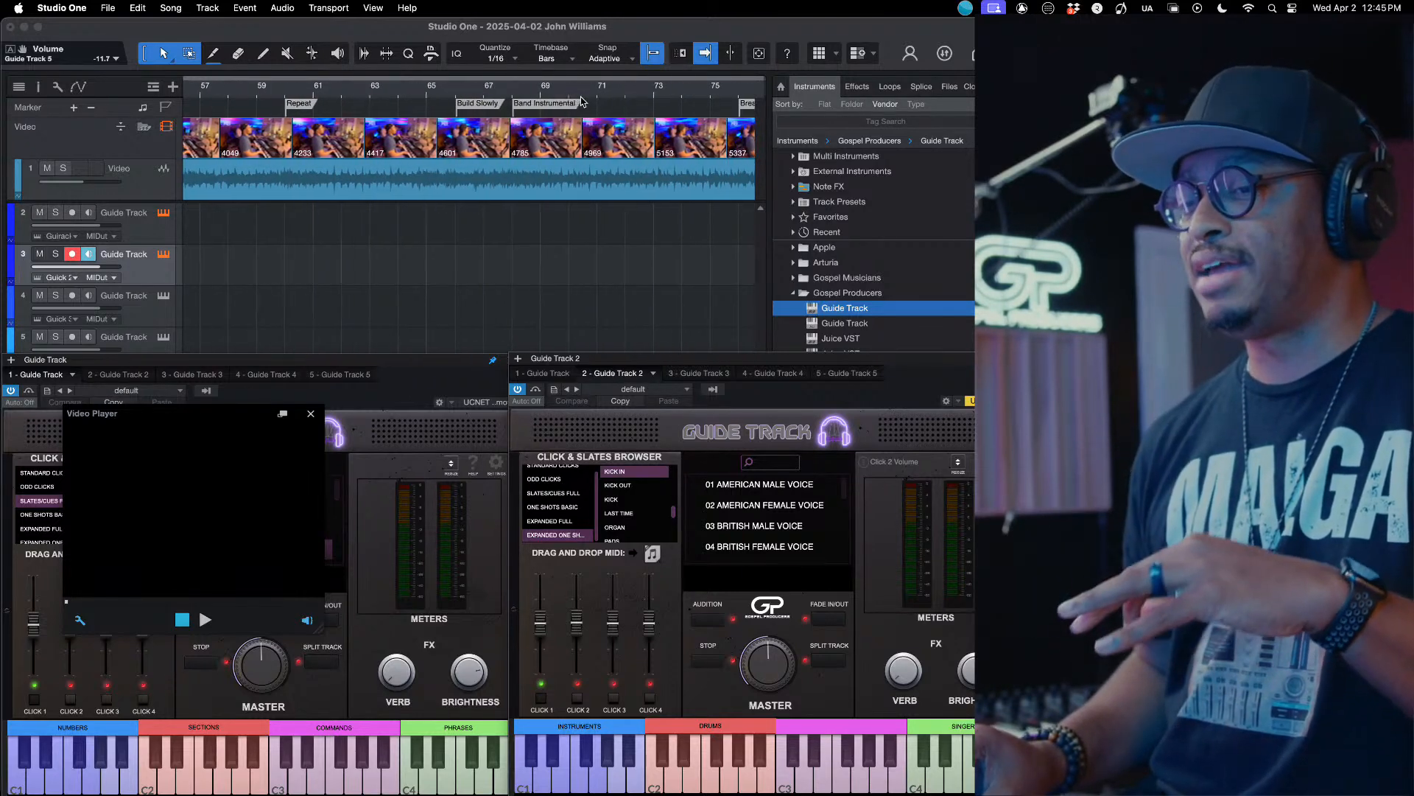
{"action": "scroll", "coordinate": [581, 101], "scroll_direction": "right", "scroll_amount": 20}
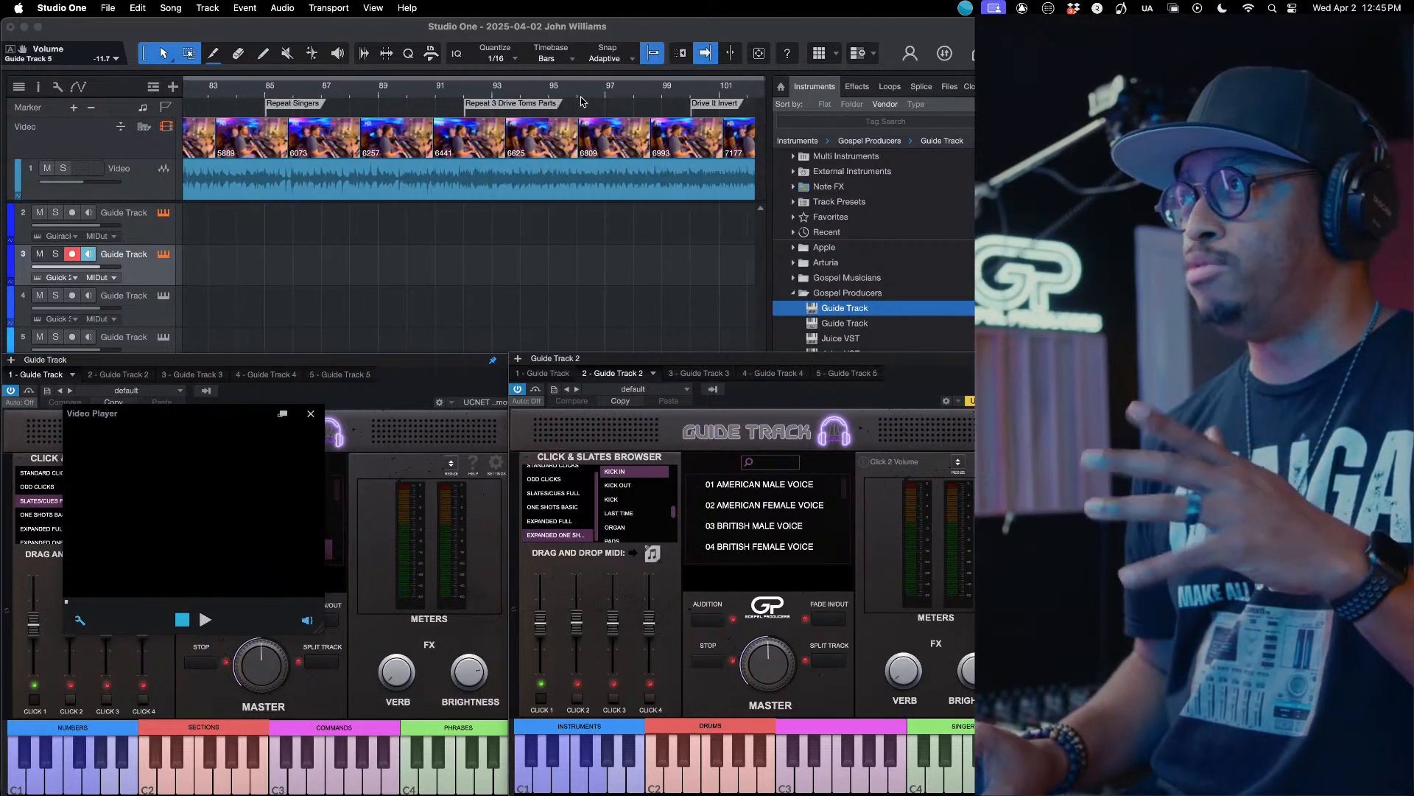
{"action": "scroll", "coordinate": [581, 101], "scroll_direction": "left", "scroll_amount": 20}
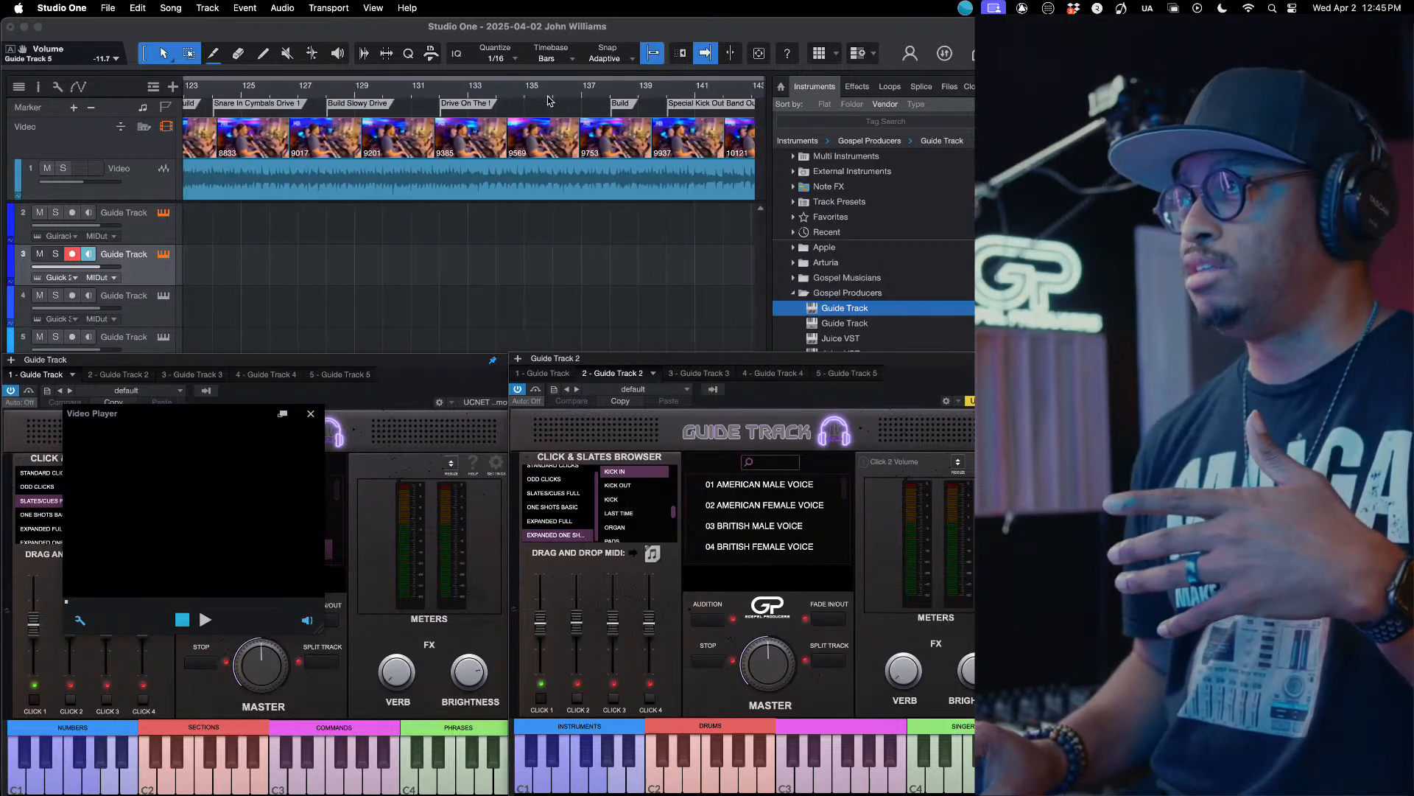
{"action": "scroll", "coordinate": [576, 101], "scroll_direction": "left", "scroll_amount": 2}
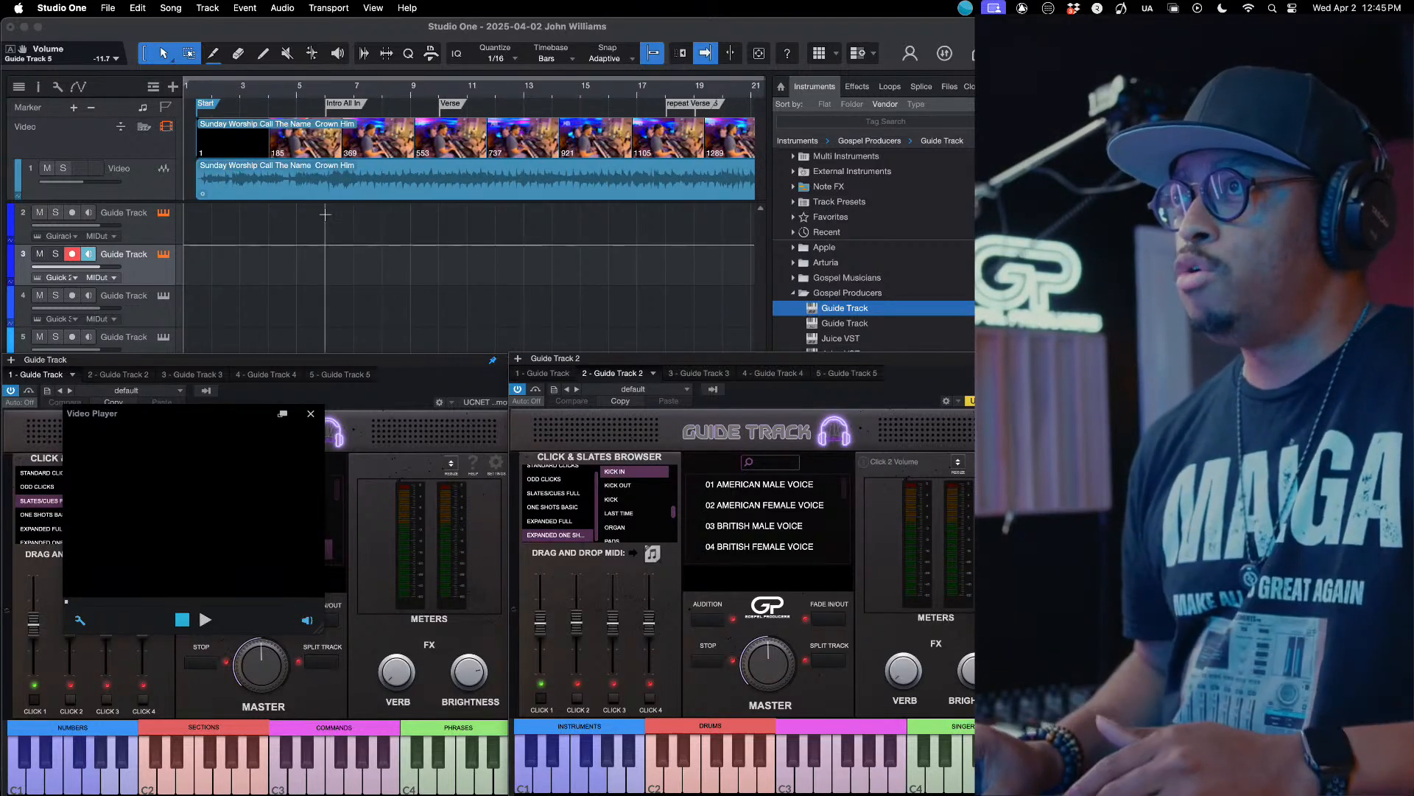
Step: Play the song's opening up to about bar 5, moving the video player off the first Guide Track window meanwhile
{"action": "scroll", "coordinate": [326, 214], "scroll_direction": "up", "scroll_amount": 4}
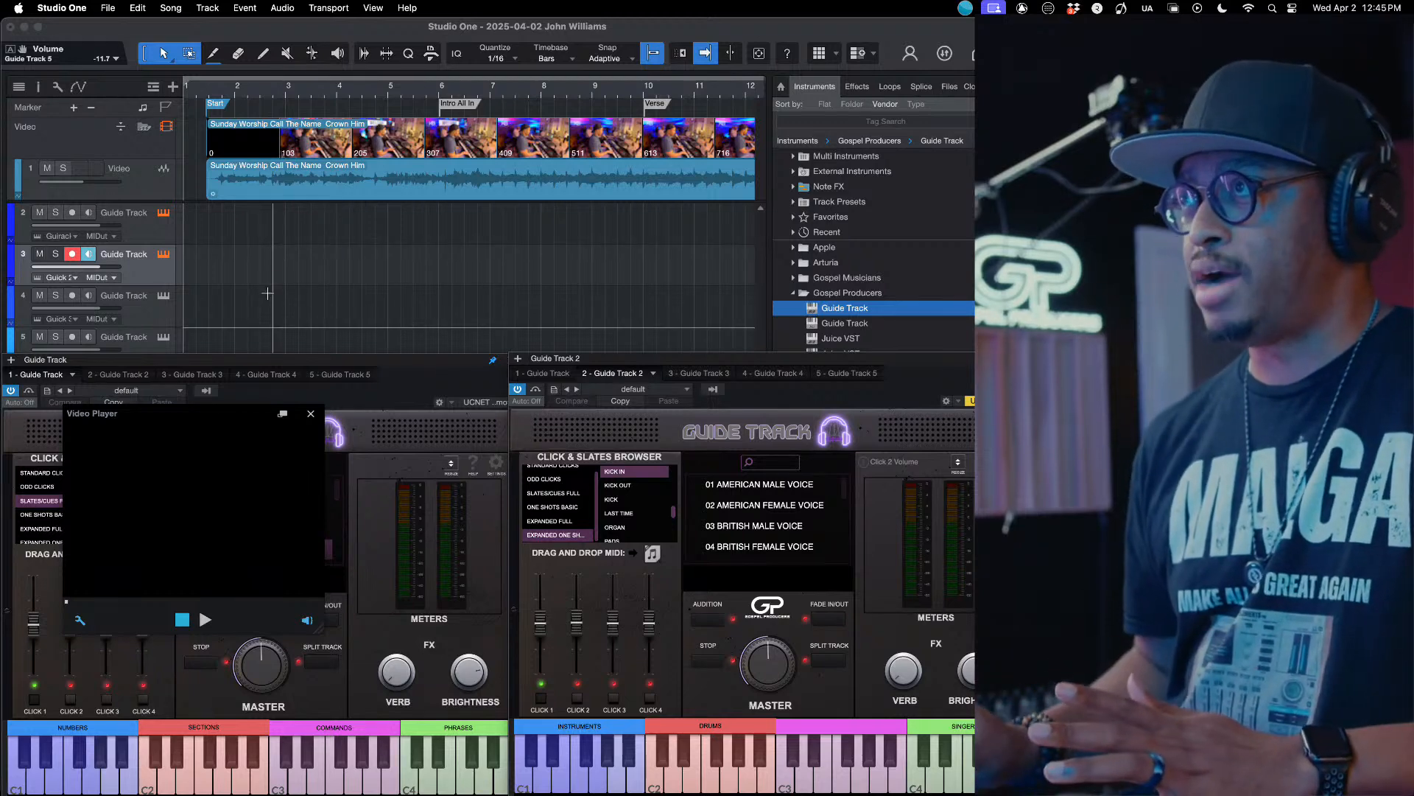
{"action": "scroll", "coordinate": [268, 294], "scroll_direction": "down", "scroll_amount": 10}
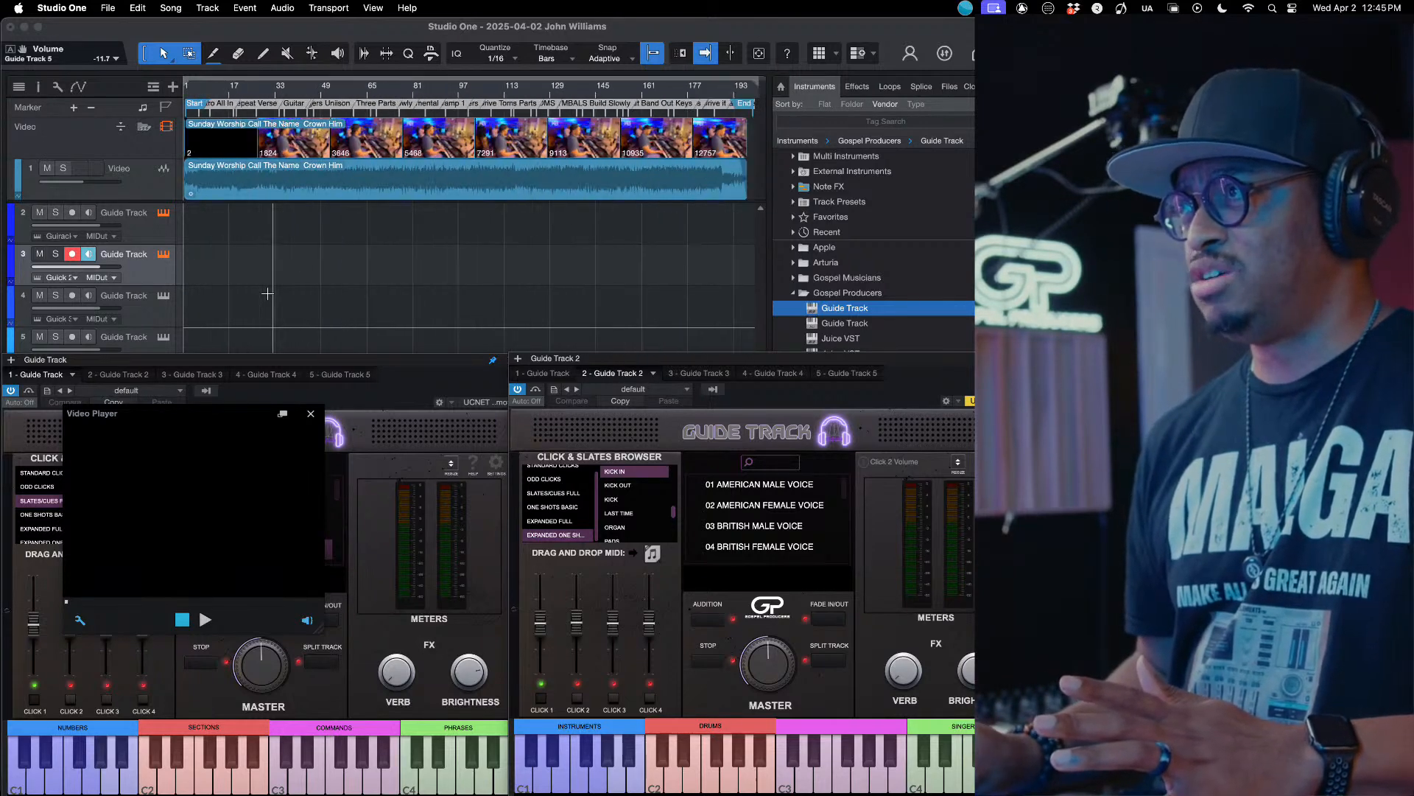
{"action": "scroll", "coordinate": [268, 293], "scroll_direction": "up", "scroll_amount": 10}
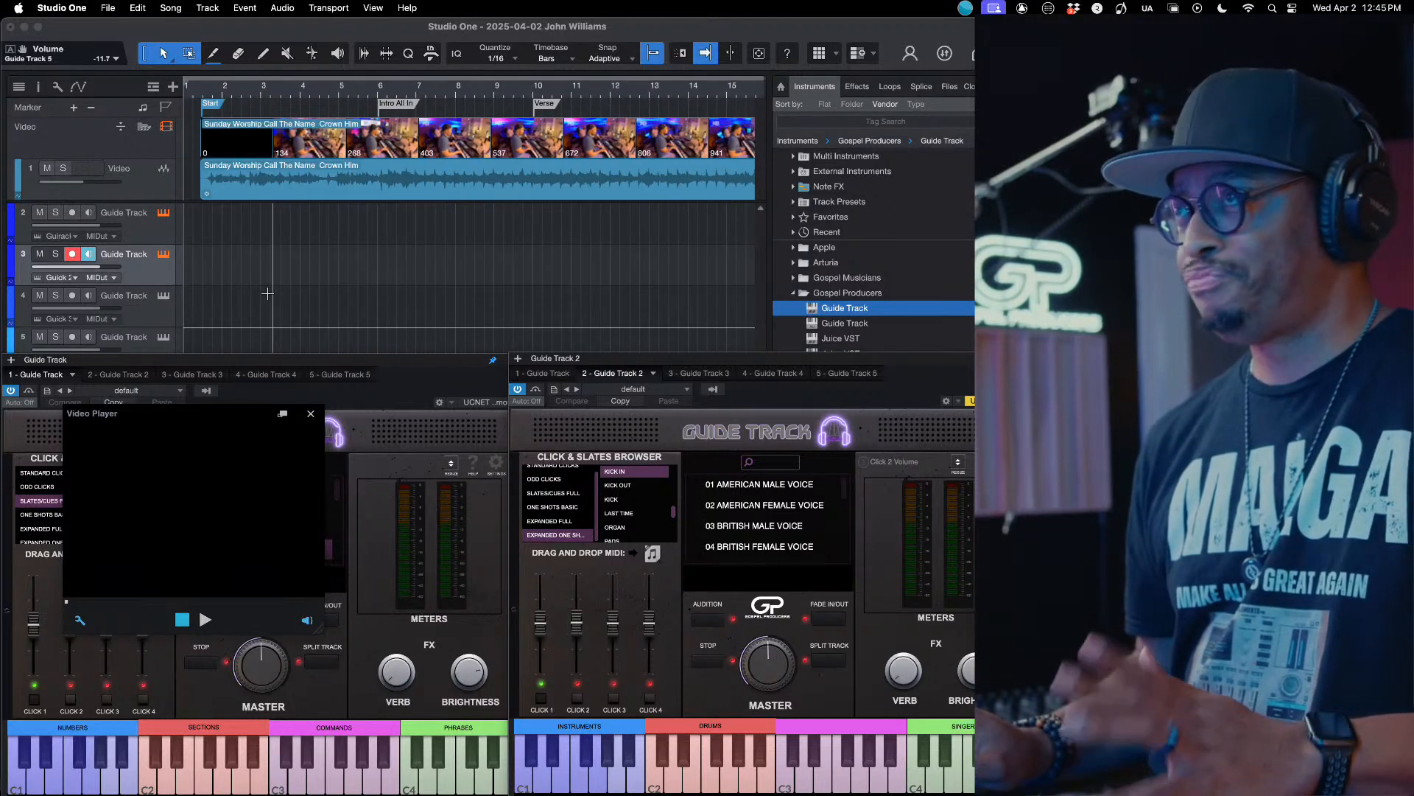
{"action": "scroll", "coordinate": [267, 293], "scroll_direction": "up", "scroll_amount": 4}
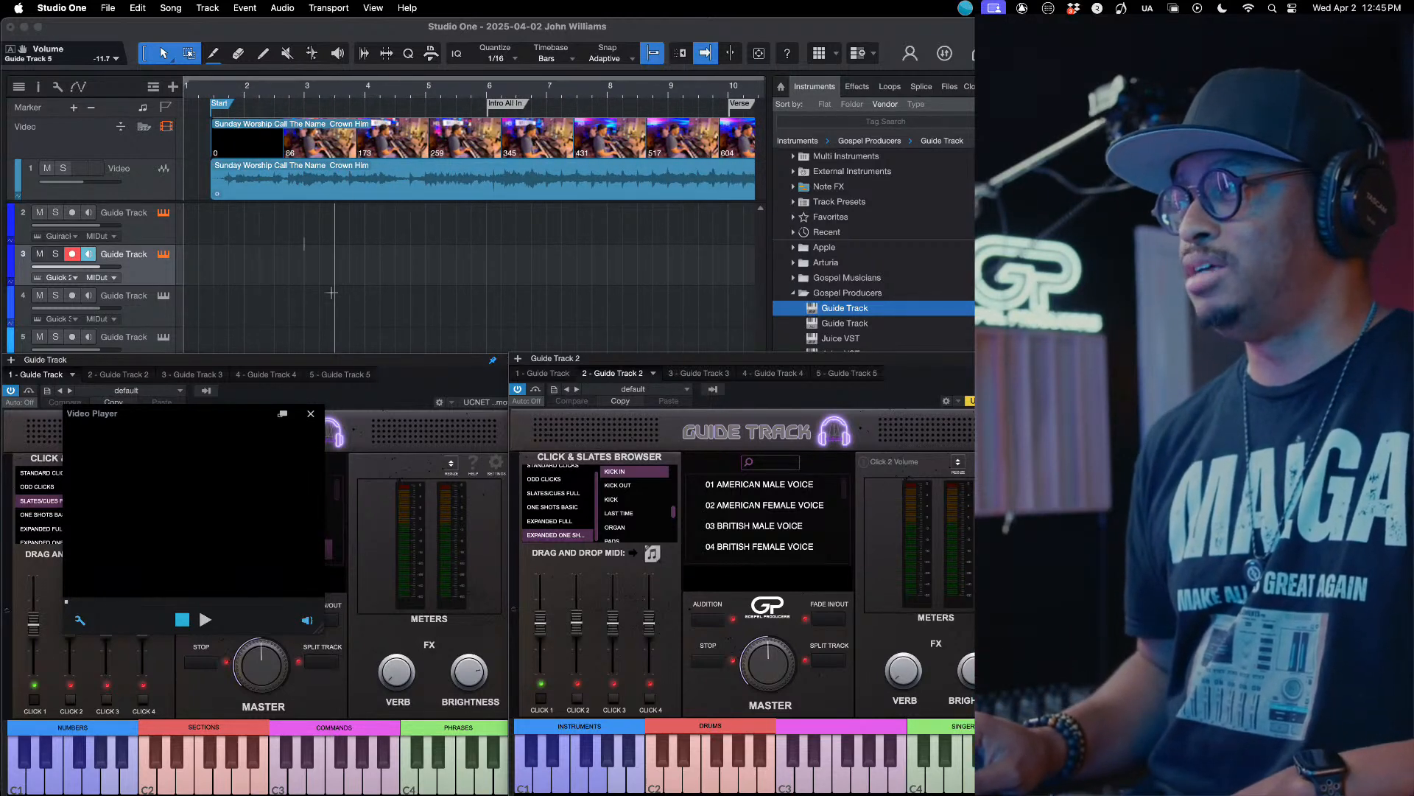
{"action": "key", "text": "space"}
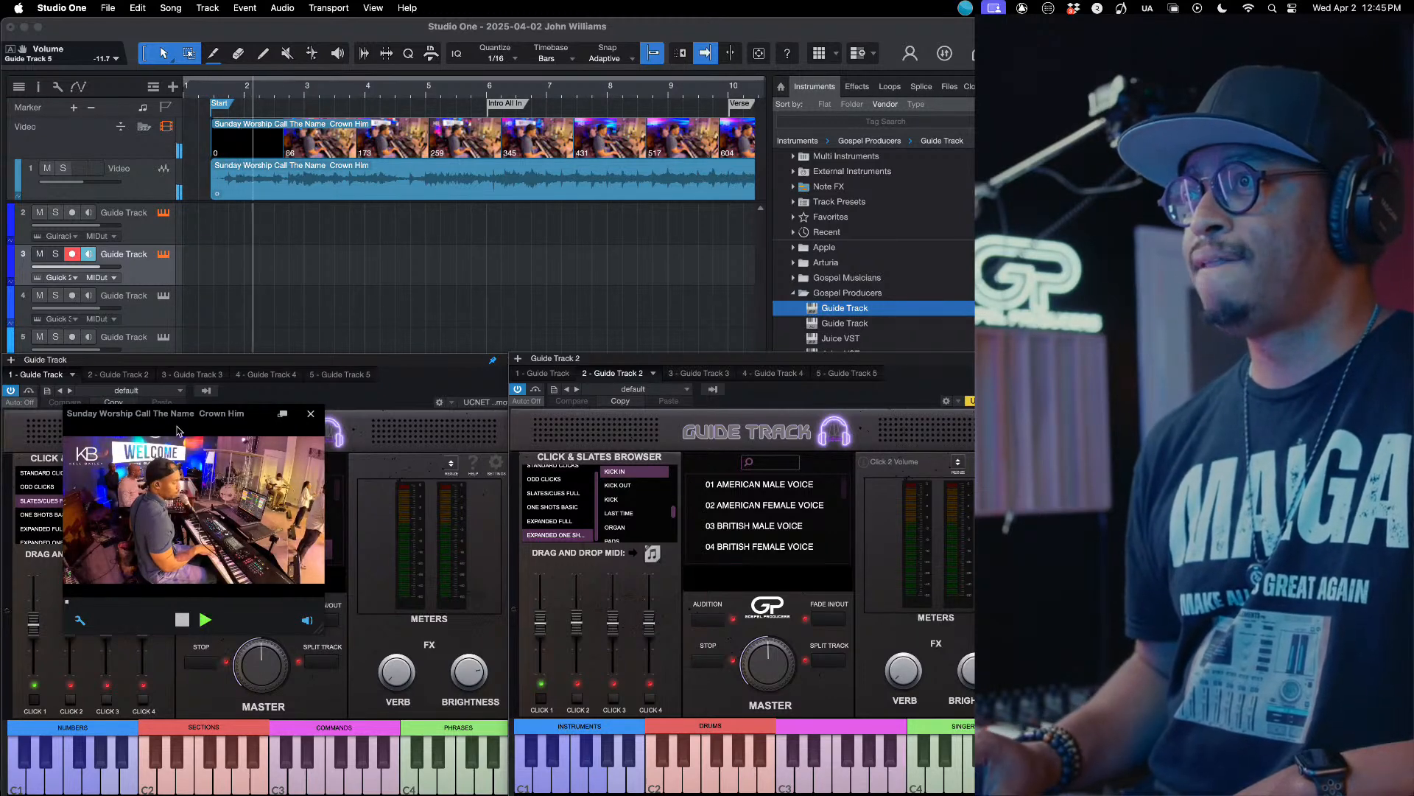
{"action": "left_click_drag", "start_coordinate": [246, 419], "coordinate": [152, 28]}
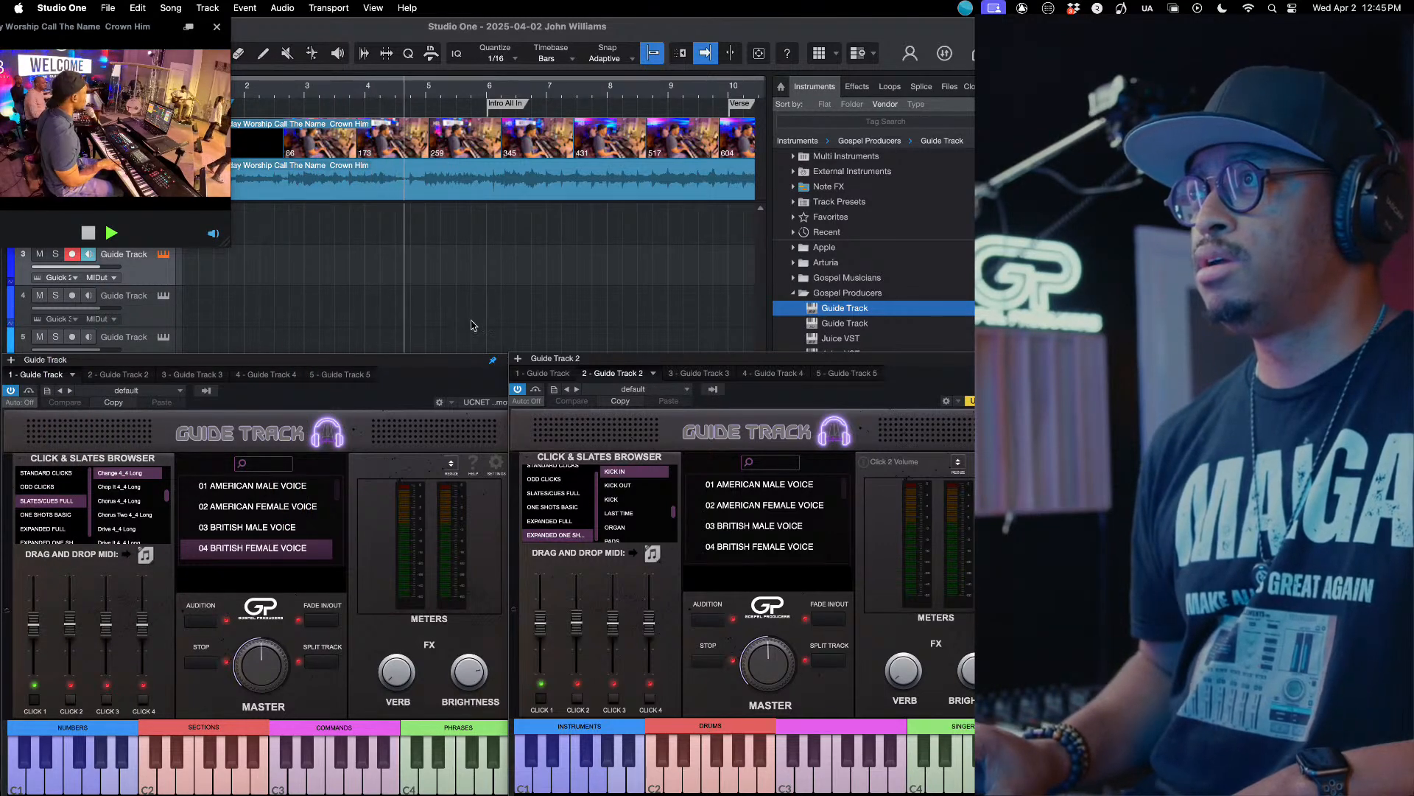
{"action": "key", "text": "space"}
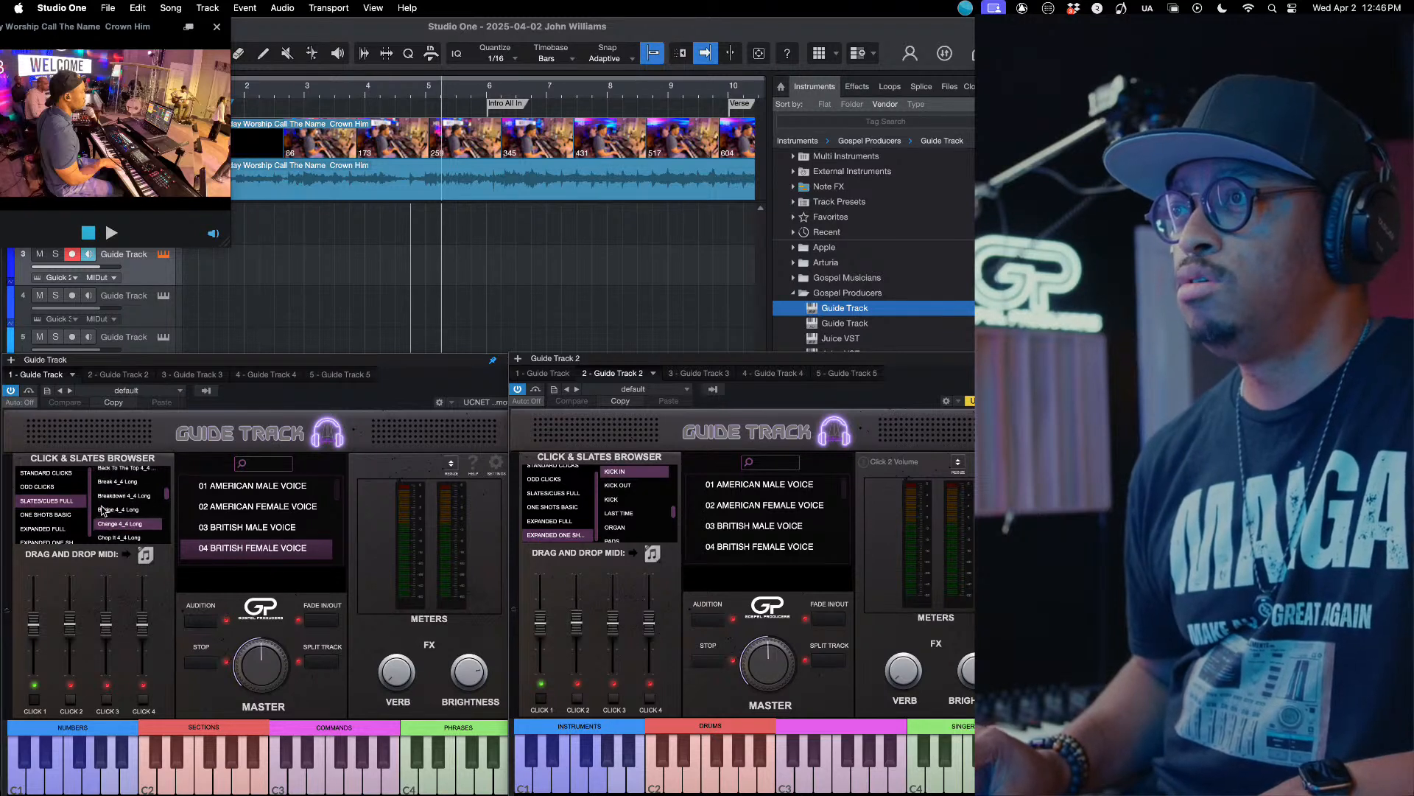
Step: Place the INTRO 4_4 slate from Guide Track's Slates/Cues Full category at bar 5 on track 2
{"action": "scroll", "coordinate": [103, 508], "scroll_direction": "up", "scroll_amount": 1}
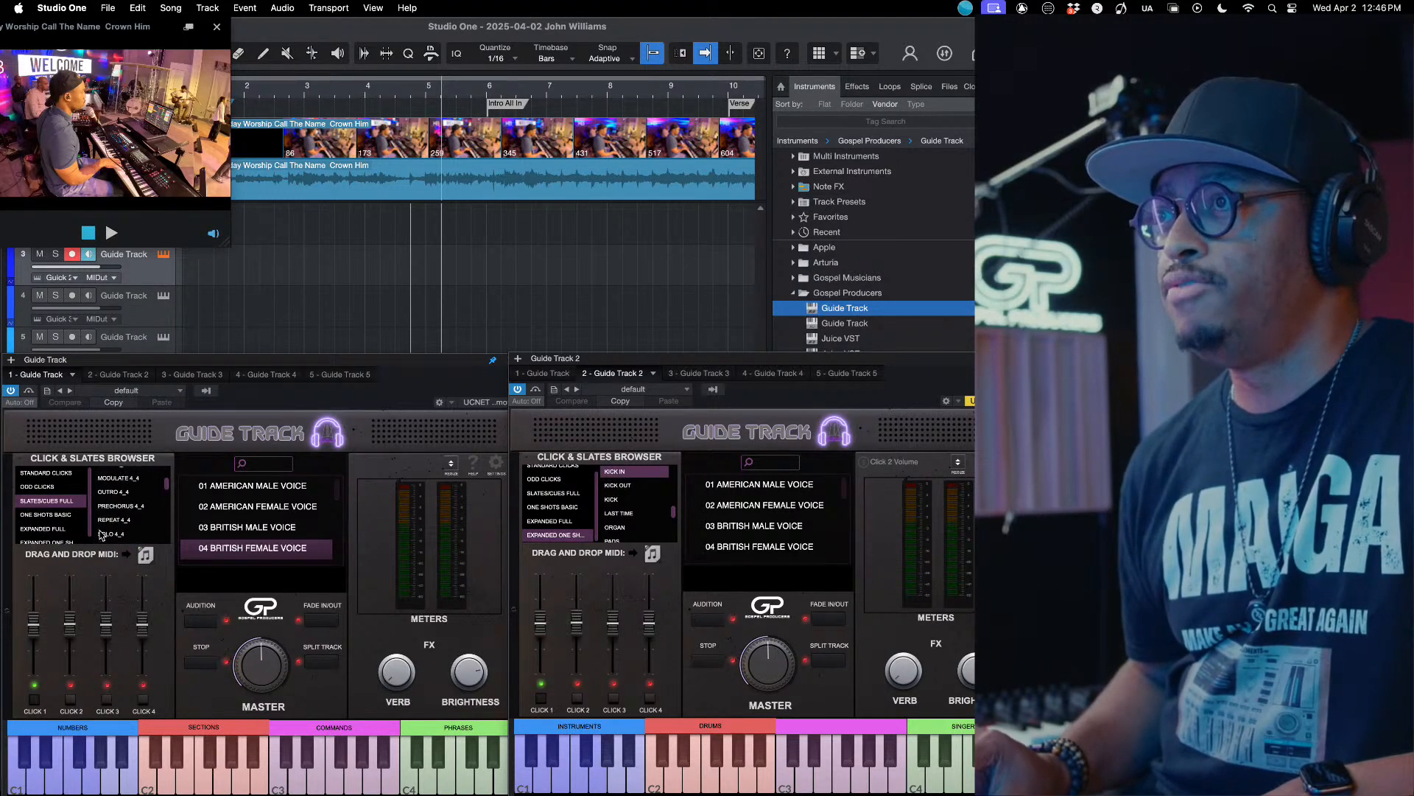
{"action": "scroll", "coordinate": [101, 536], "scroll_direction": "up", "scroll_amount": 3}
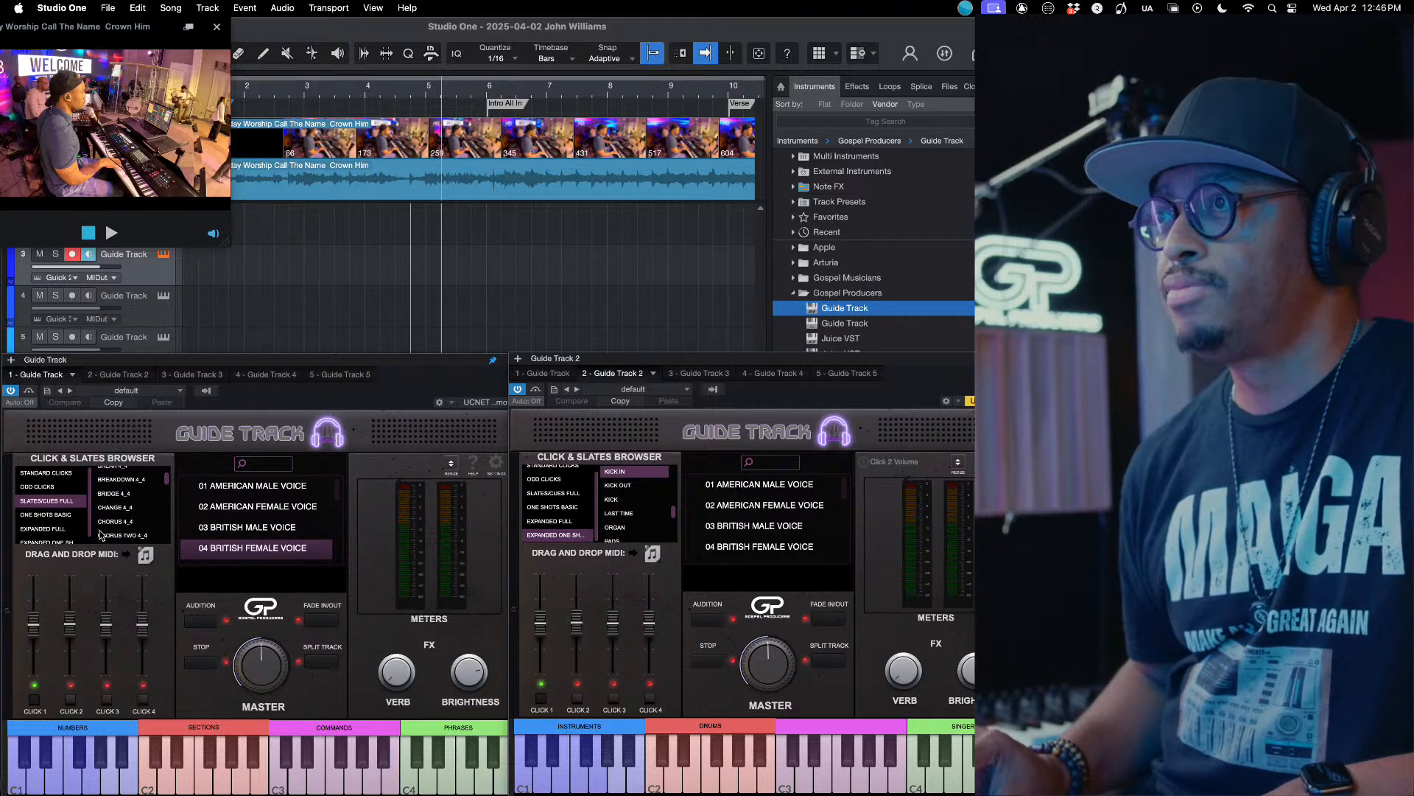
{"action": "scroll", "coordinate": [101, 536], "scroll_direction": "up", "scroll_amount": 5}
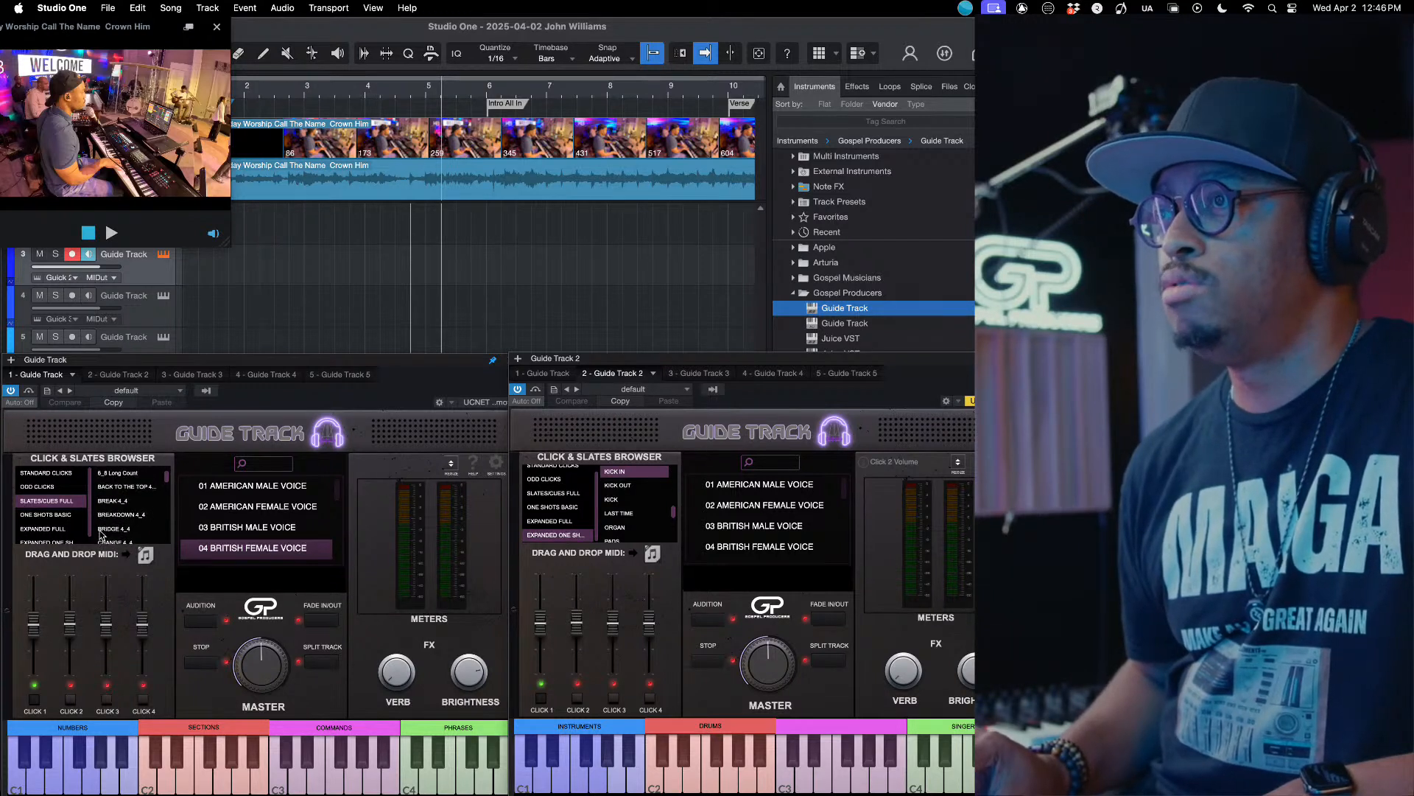
{"action": "scroll", "coordinate": [101, 535], "scroll_direction": "down", "scroll_amount": 10}
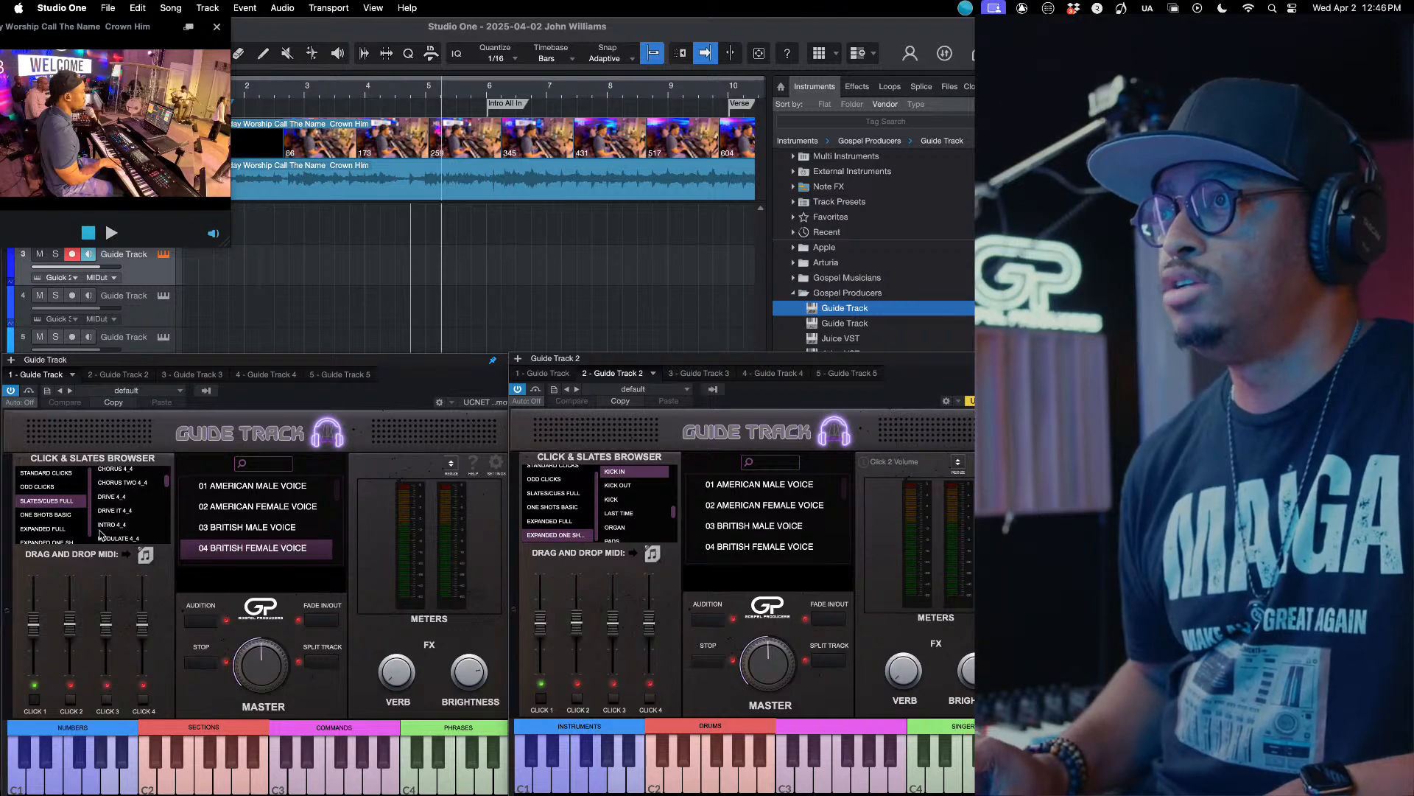
{"action": "scroll", "coordinate": [101, 536], "scroll_direction": "down", "scroll_amount": 3}
{"action": "scroll", "coordinate": [112, 514], "scroll_direction": "down", "scroll_amount": 1}
{"action": "left_click", "coordinate": [109, 480]}
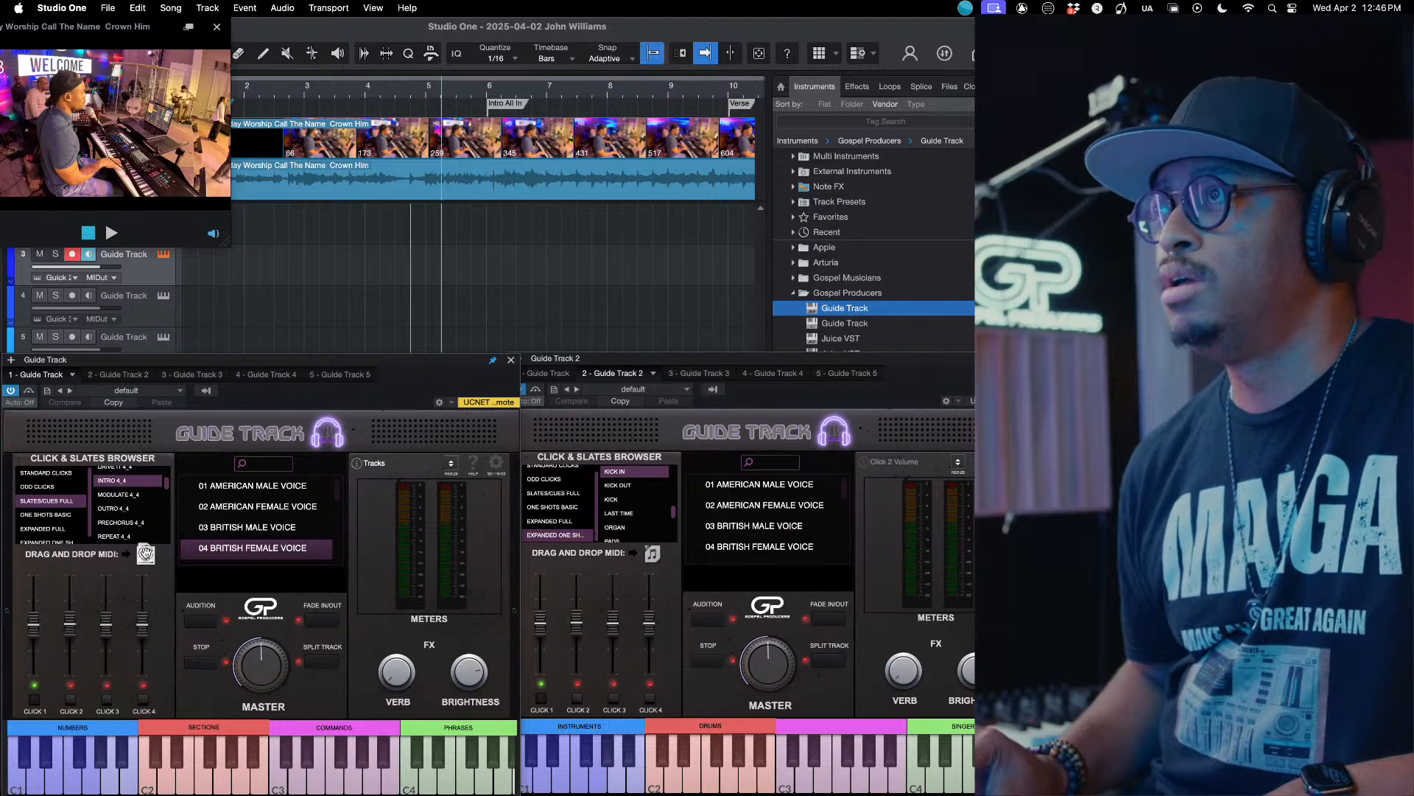
{"action": "left_click_drag", "start_coordinate": [145, 554], "coordinate": [311, 278]}
{"action": "left_click_drag", "start_coordinate": [417, 218], "coordinate": [123, 582]}
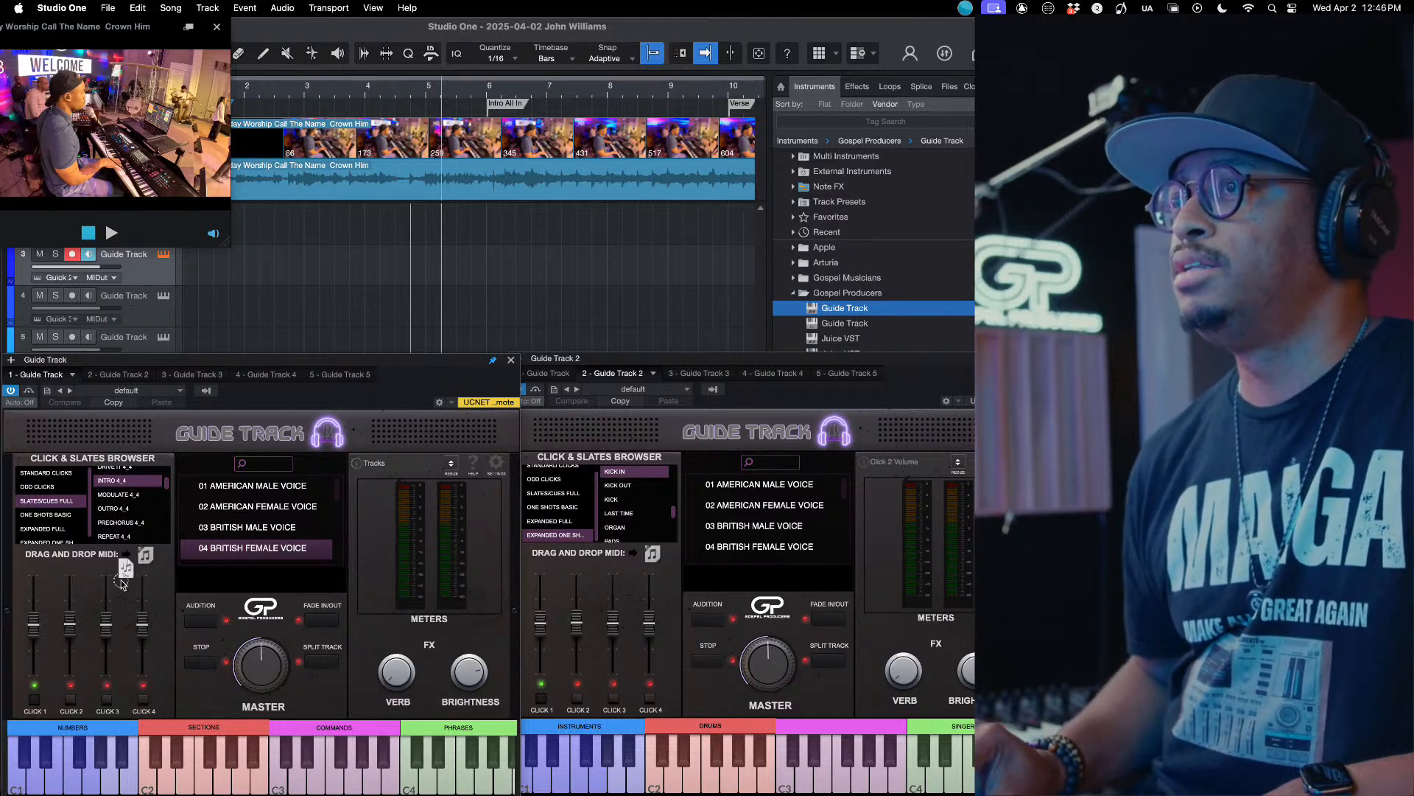
{"action": "left_click_drag", "start_coordinate": [301, 307], "coordinate": [454, 219]}
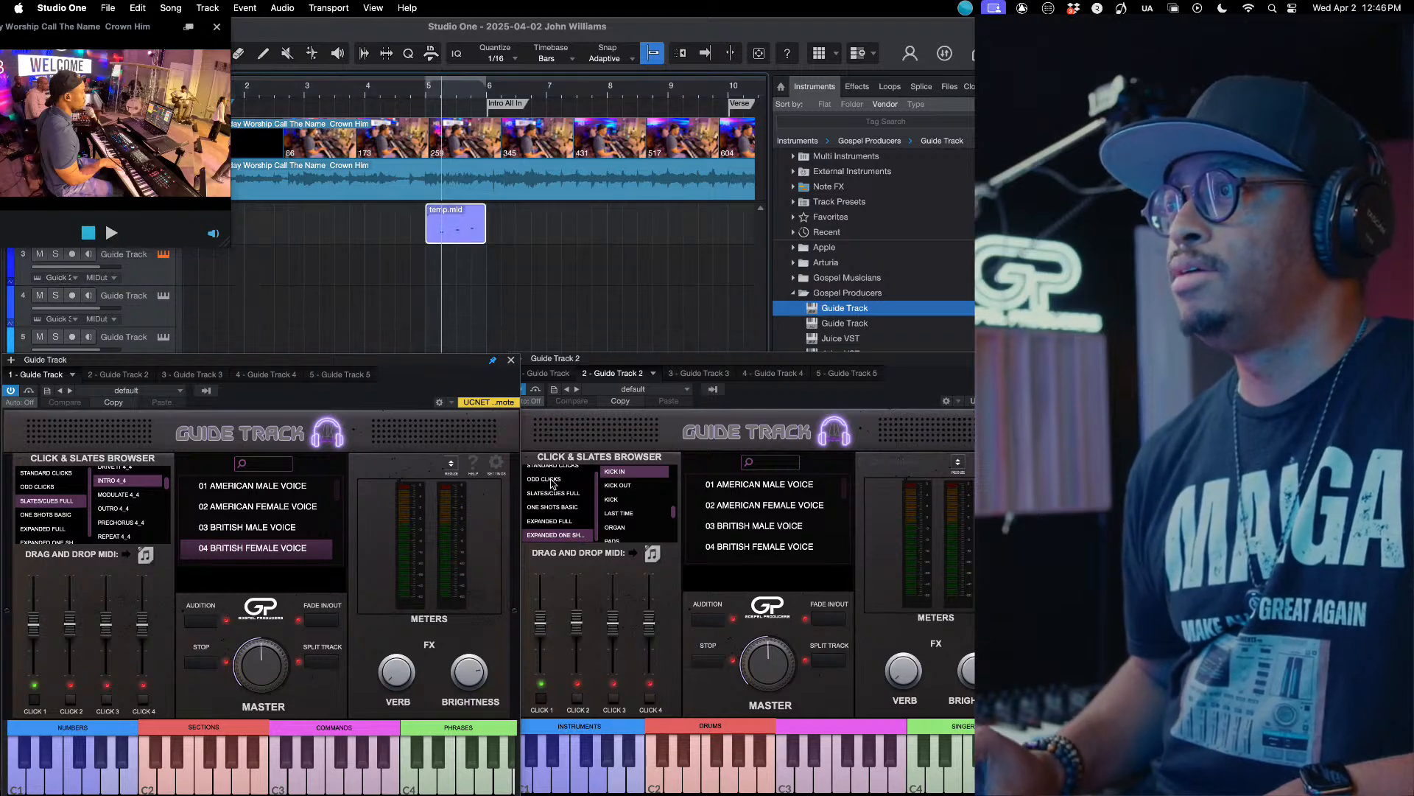
Step: Place Guide Track 2's ALL IN expanded one-shot at about bar 4.5 on track 3 and audition it with the Intro slate
{"action": "scroll", "coordinate": [634, 520], "scroll_direction": "up", "scroll_amount": 2}
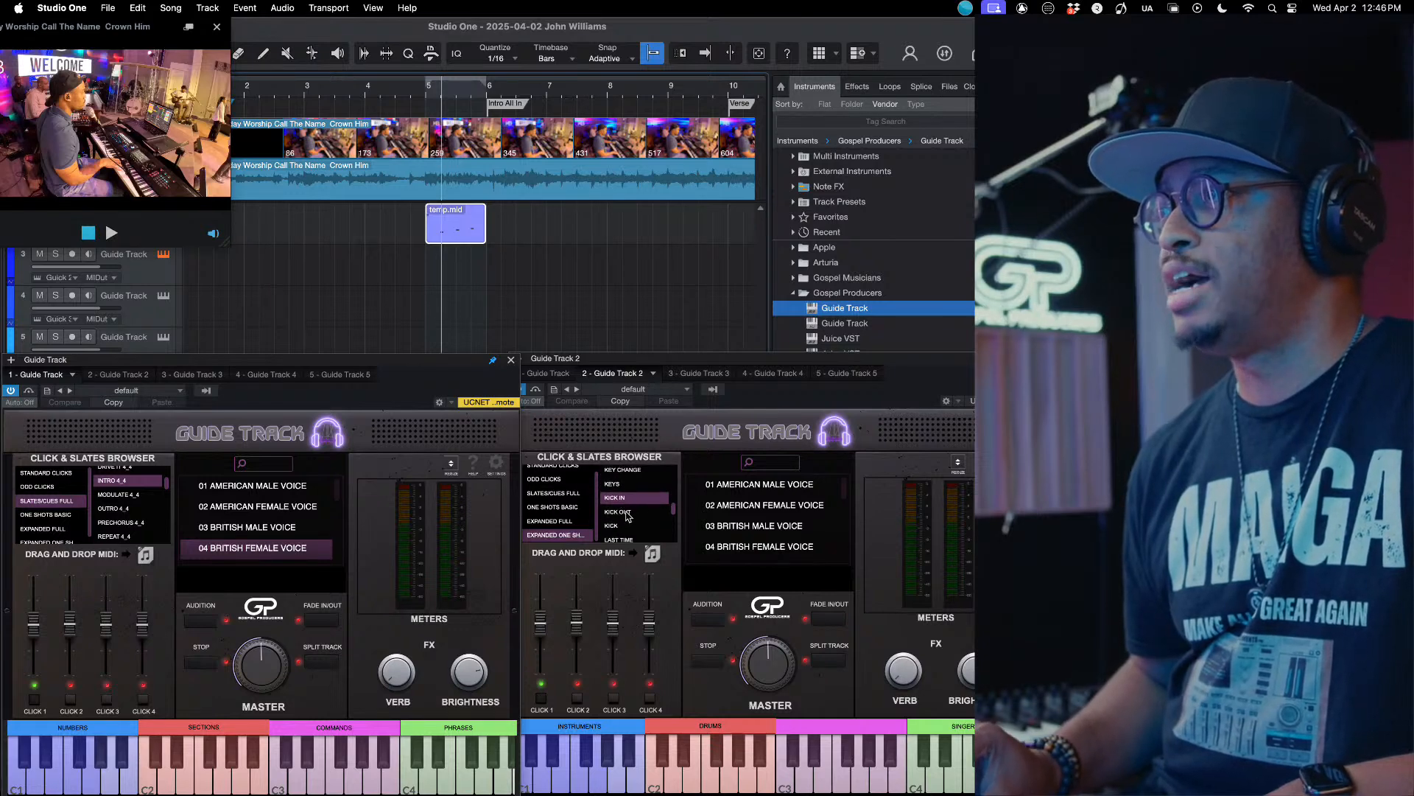
{"action": "scroll", "coordinate": [628, 517], "scroll_direction": "up", "scroll_amount": 10}
{"action": "left_click", "coordinate": [630, 486]}
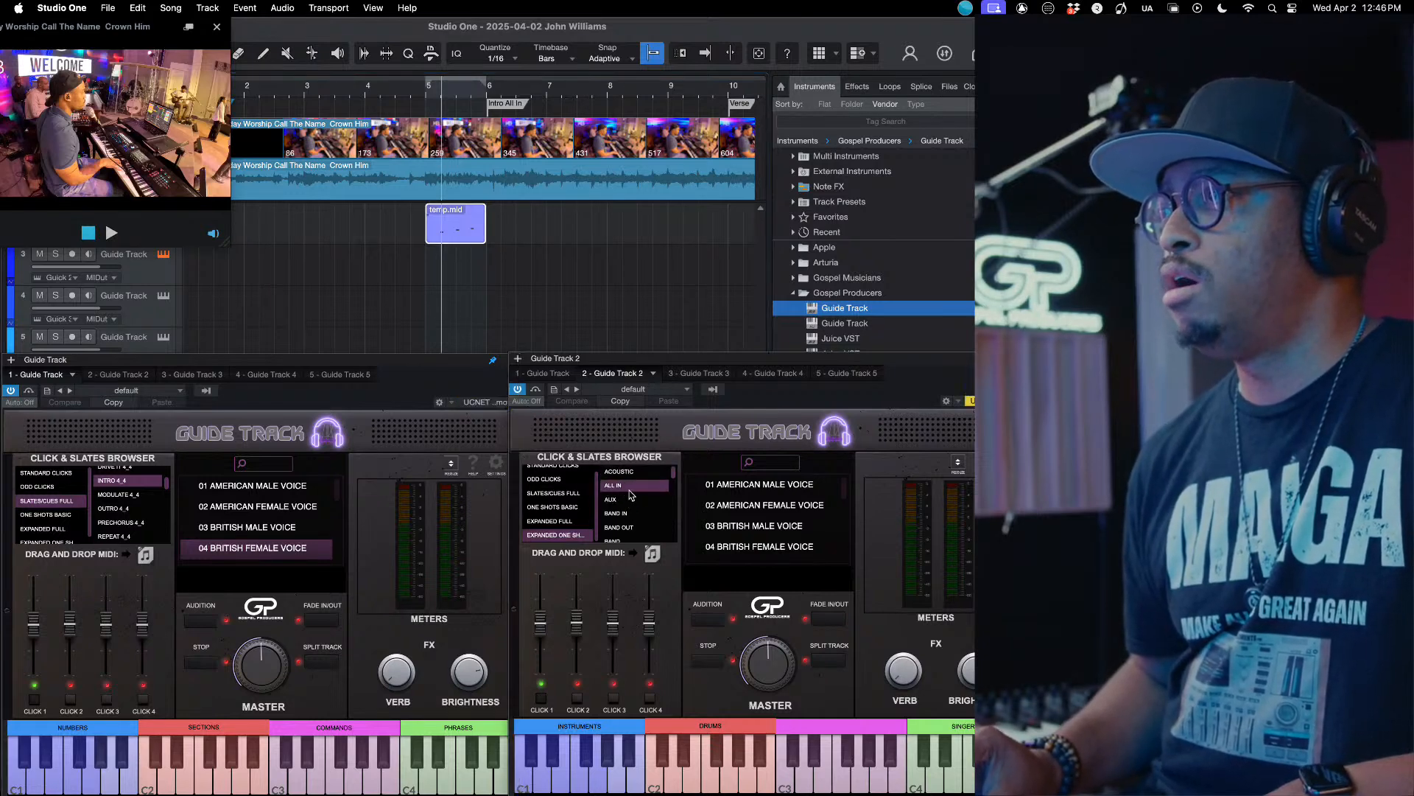
{"action": "left_click_drag", "start_coordinate": [650, 554], "coordinate": [418, 275]}
{"action": "left_click", "coordinate": [396, 94]}
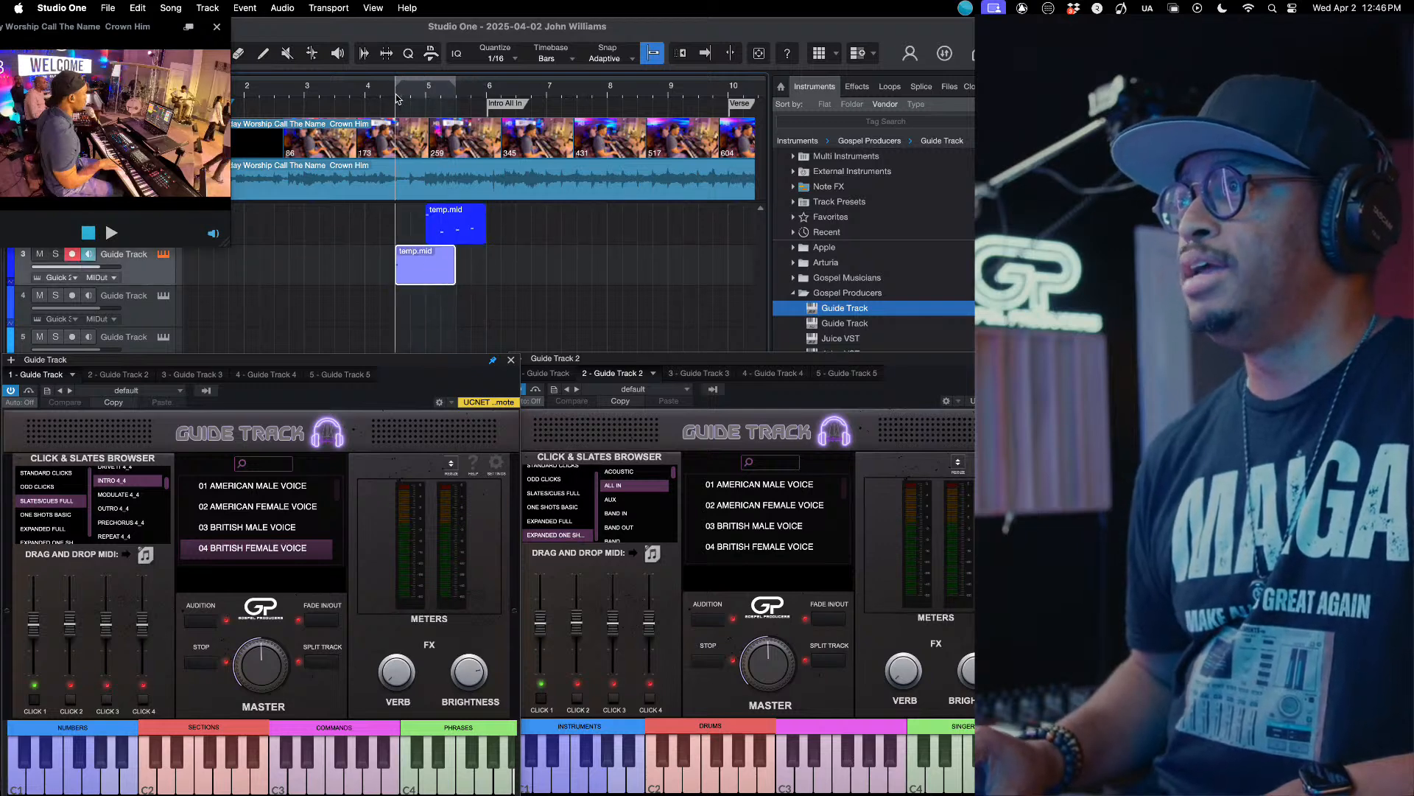
{"action": "key", "text": "space"}
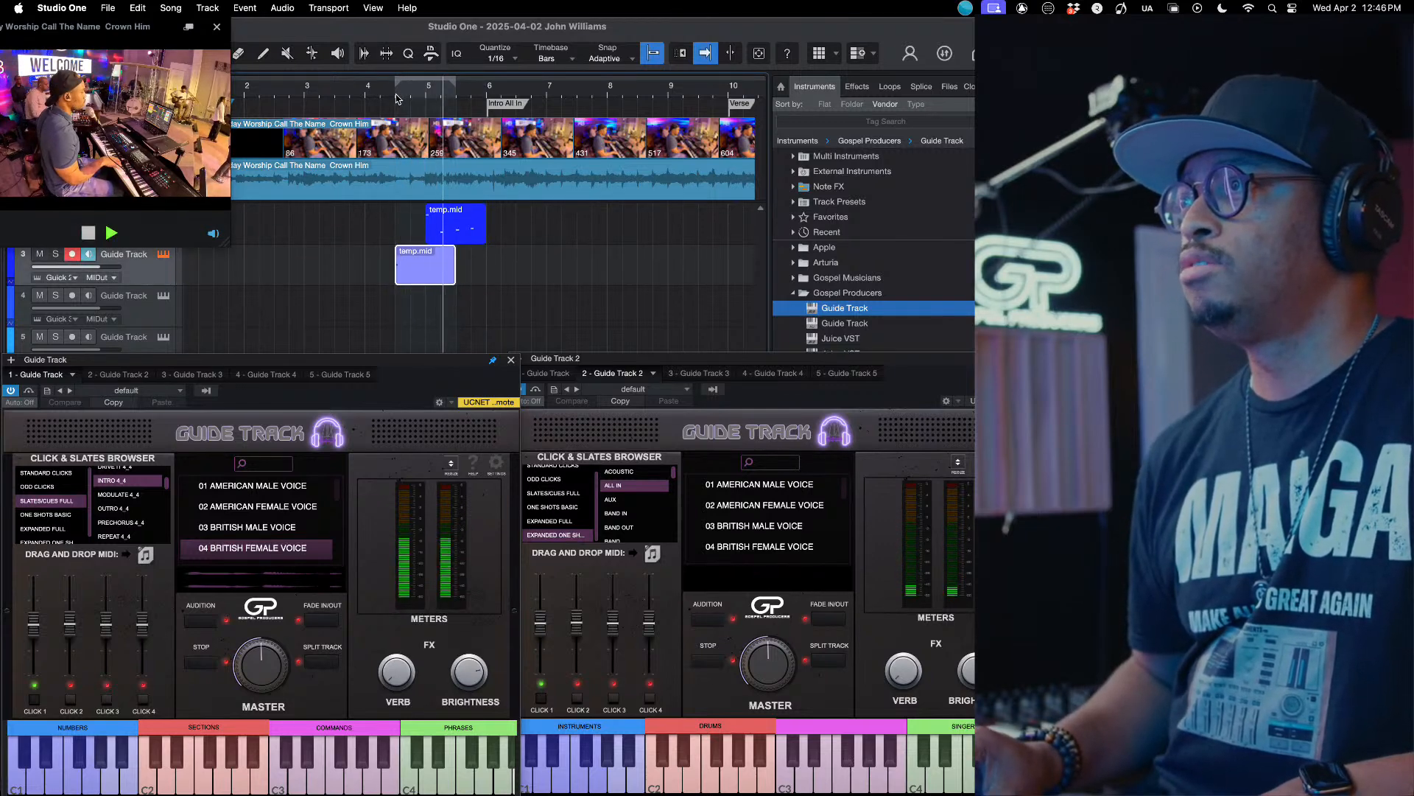
{"action": "key", "text": "space"}
Step: Move the Intro and All In cue clips together one bar later and play the song from bar 5
{"action": "left_click", "coordinate": [378, 234]}
{"action": "left_click_drag", "start_coordinate": [378, 234], "coordinate": [501, 286]}
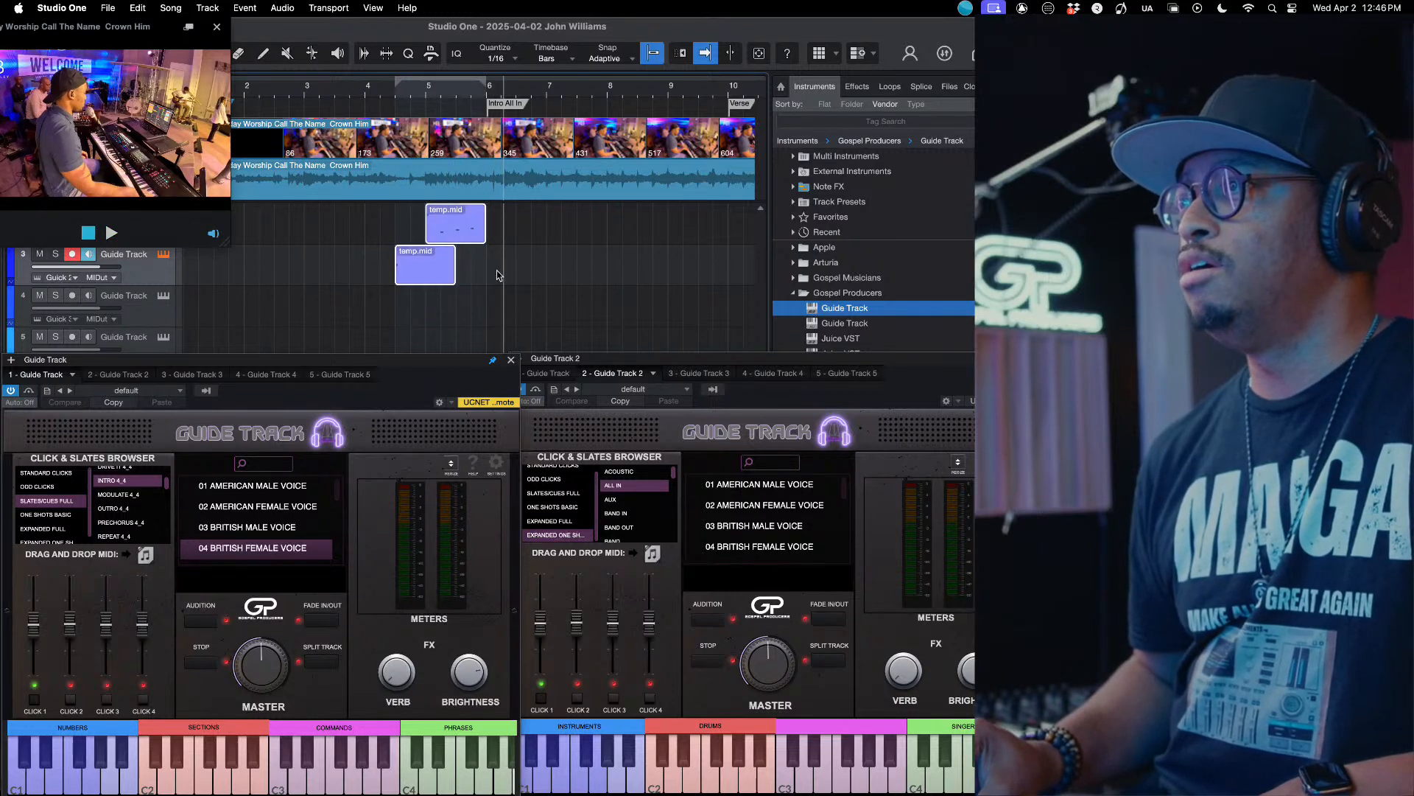
{"action": "left_click_drag", "start_coordinate": [449, 234], "coordinate": [509, 234]}
{"action": "left_click", "coordinate": [425, 98]}
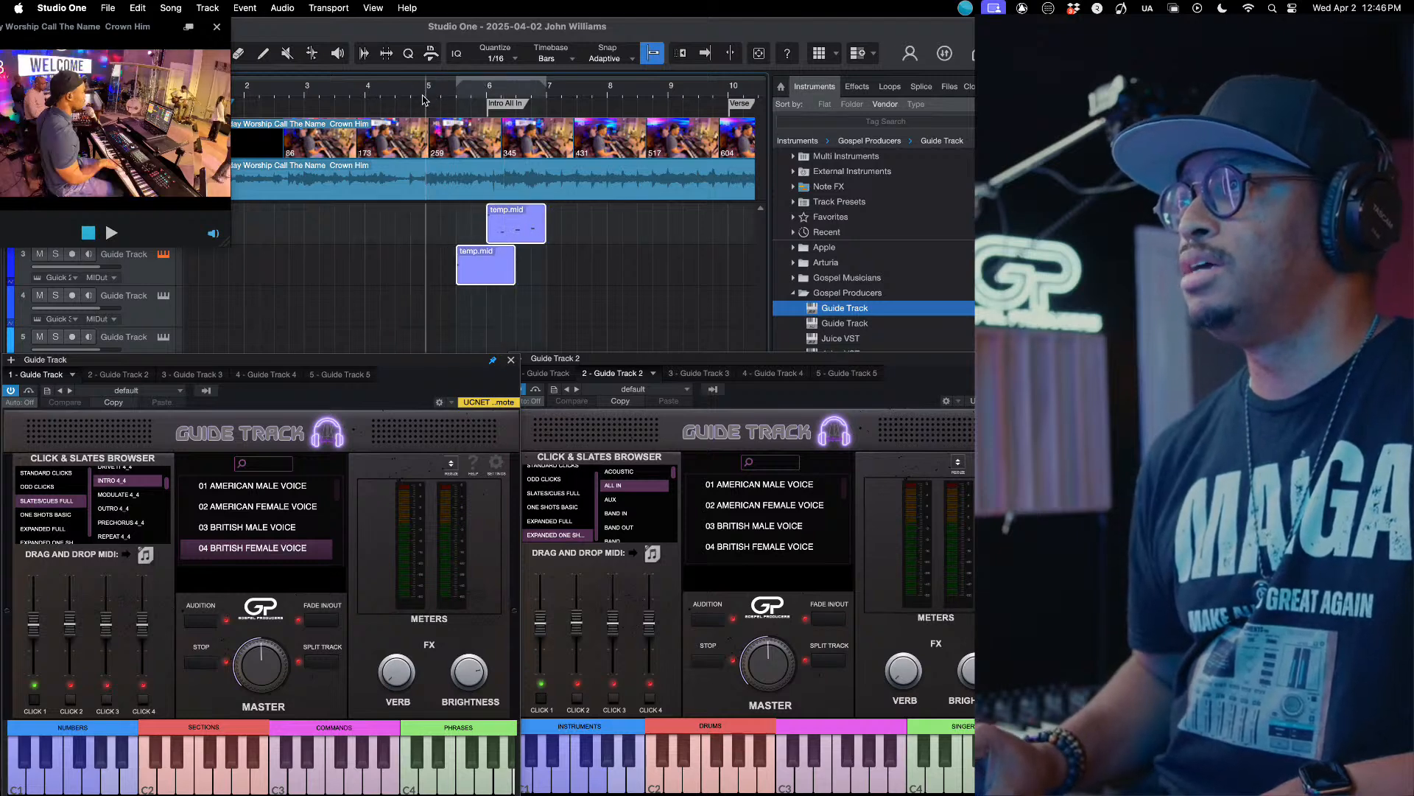
{"action": "key", "text": "space"}
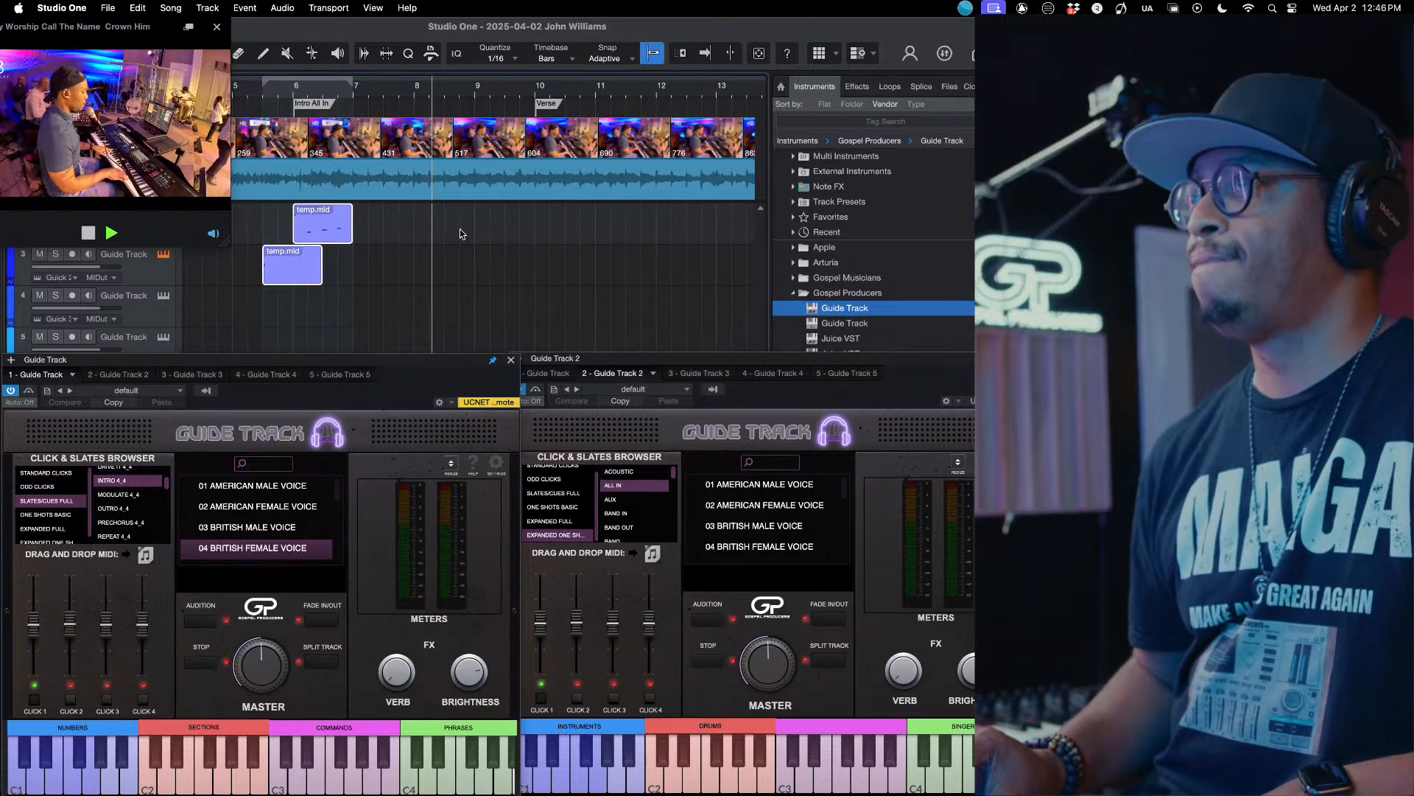
Step: Place the Vamp 4_4 Long slate from Slates/Cues Full at bar 9 on track 2
{"action": "scroll", "coordinate": [106, 508], "scroll_direction": "up", "scroll_amount": 2}
{"action": "scroll", "coordinate": [107, 508], "scroll_direction": "up", "scroll_amount": 8}
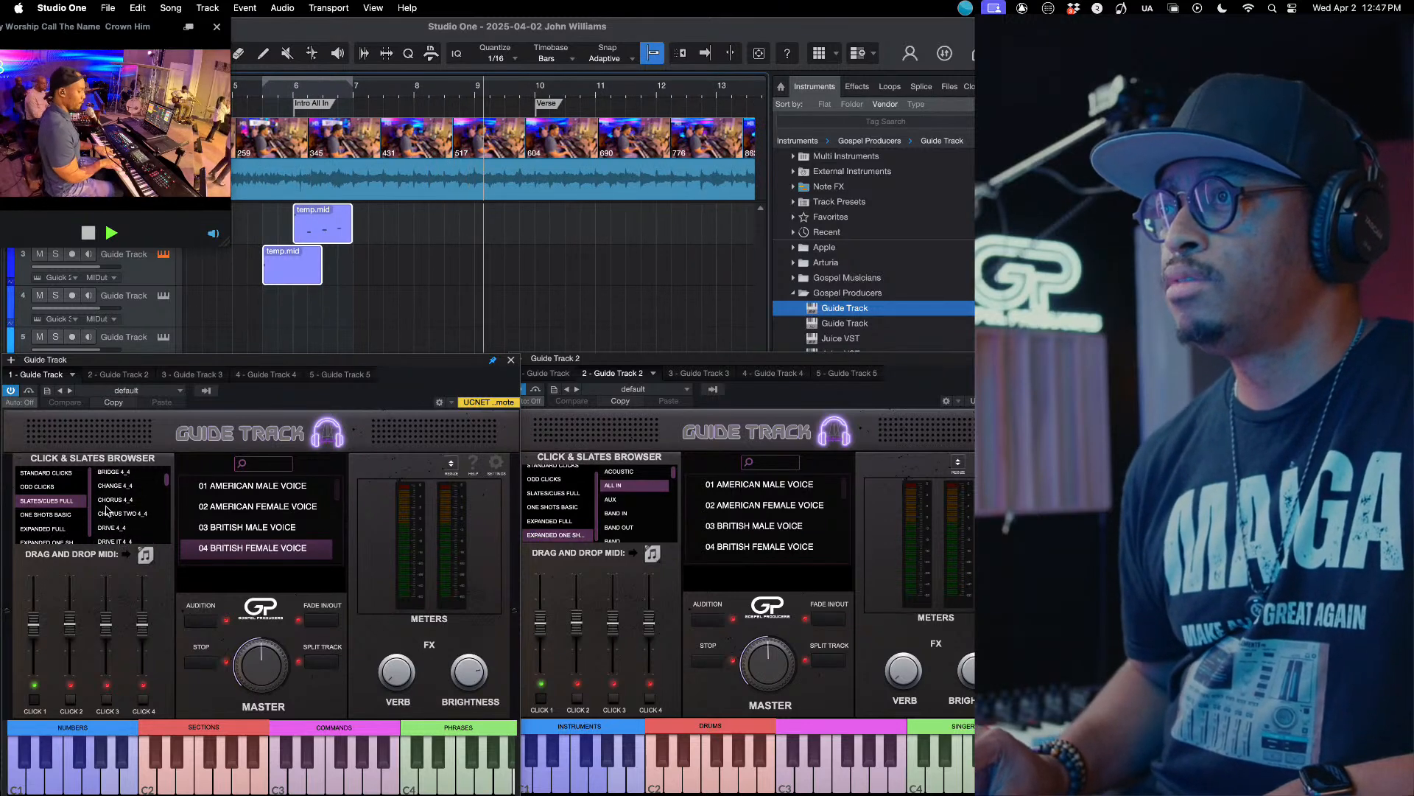
{"action": "scroll", "coordinate": [107, 508], "scroll_direction": "down", "scroll_amount": 6}
{"action": "scroll", "coordinate": [107, 508], "scroll_direction": "down", "scroll_amount": 5}
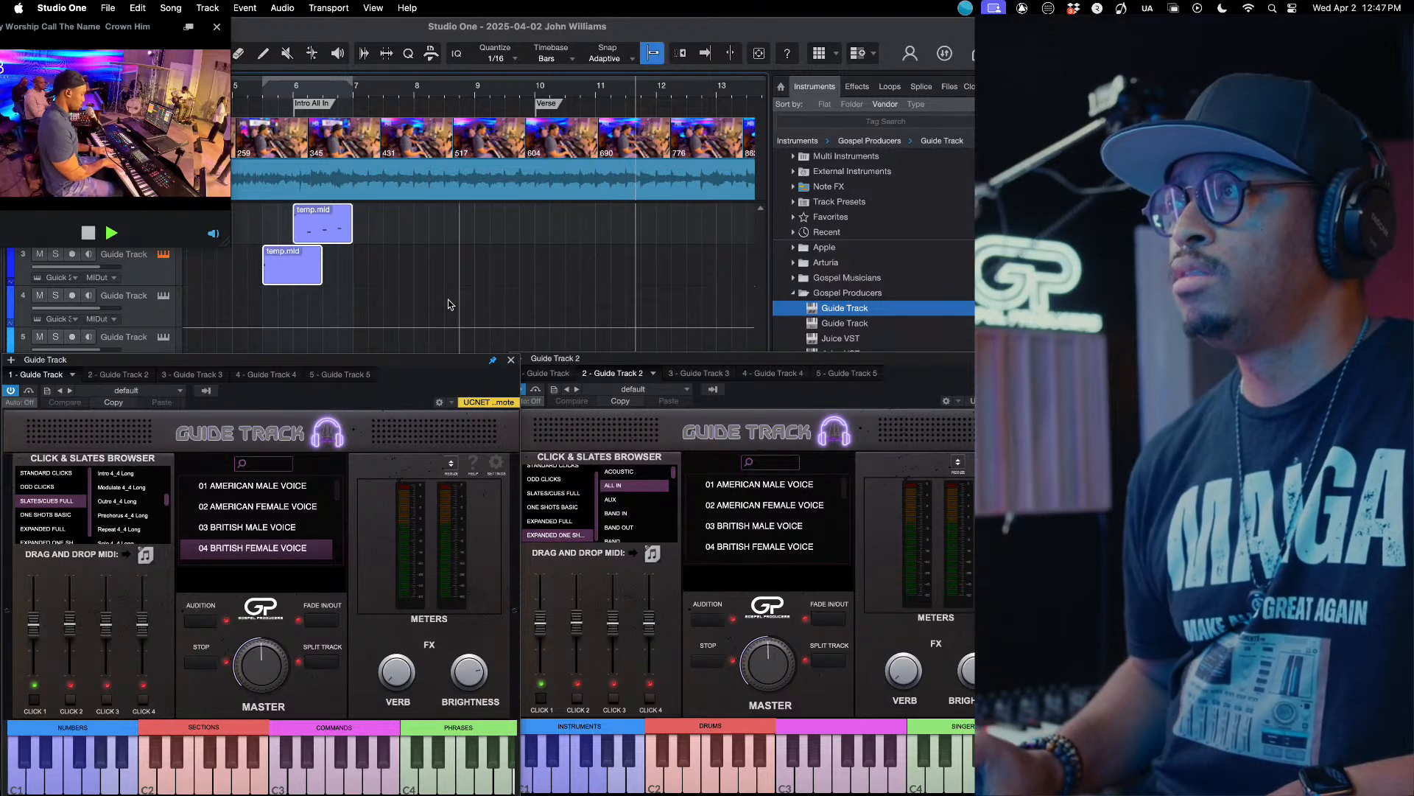
{"action": "key", "text": "space"}
{"action": "scroll", "coordinate": [138, 510], "scroll_direction": "down", "scroll_amount": 3}
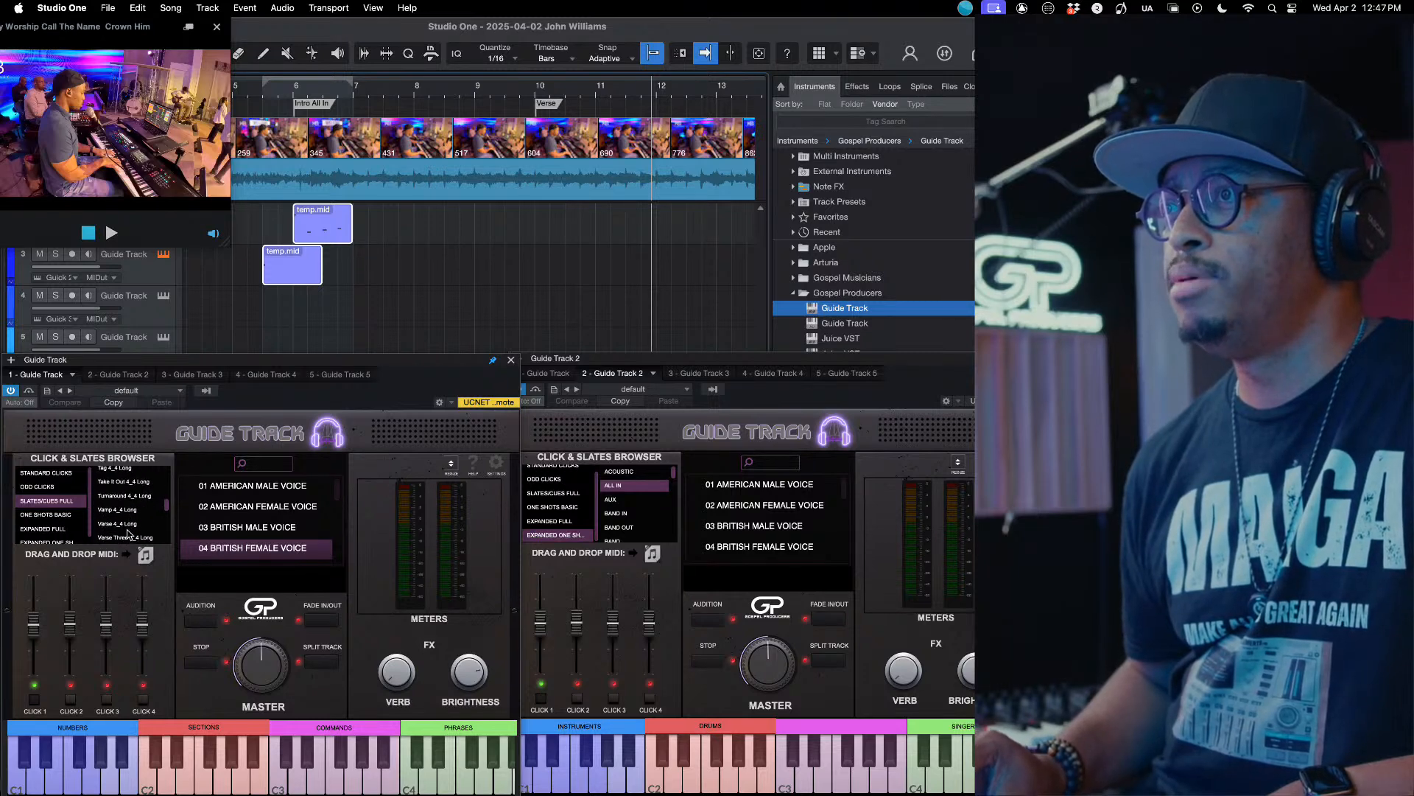
{"action": "left_click", "coordinate": [125, 510]}
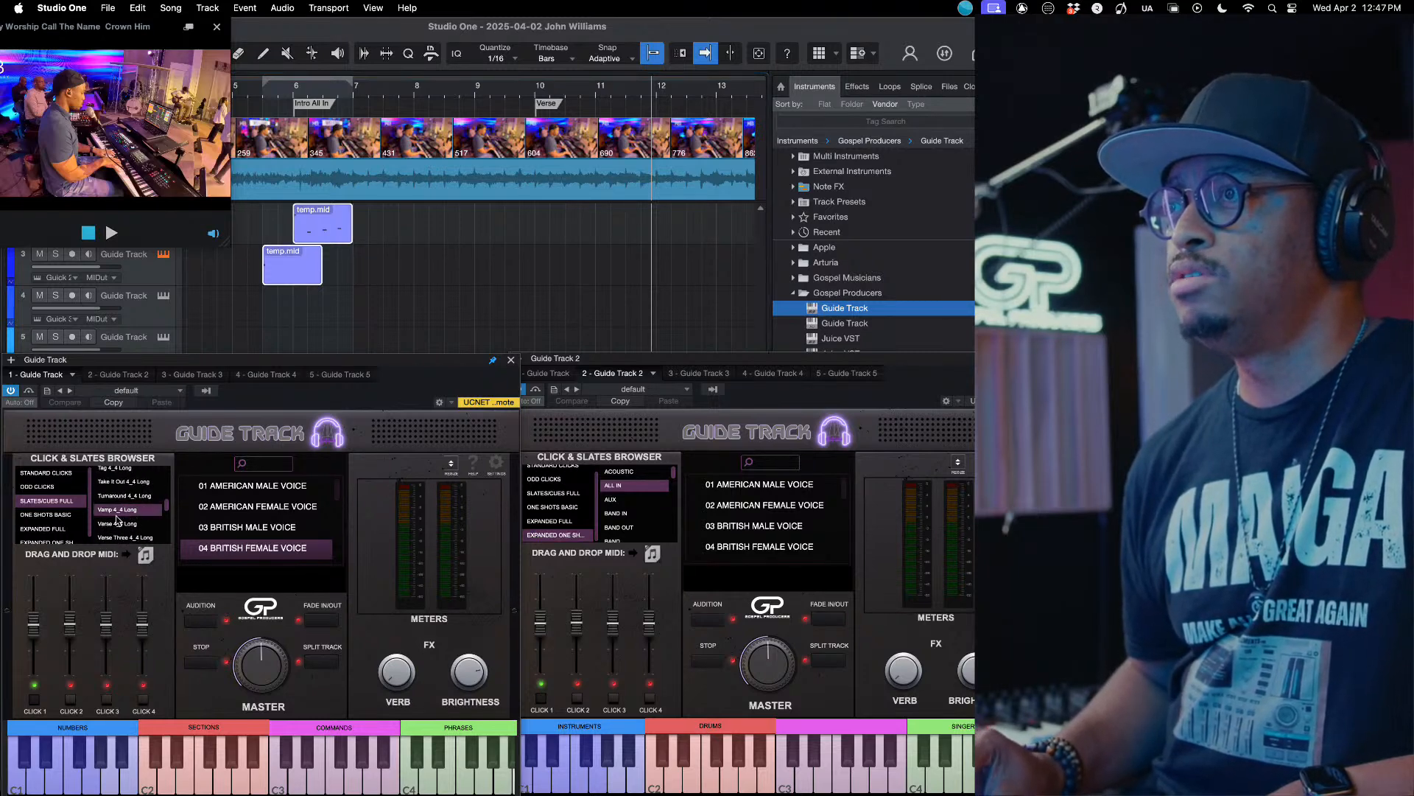
{"action": "left_click_drag", "start_coordinate": [146, 557], "coordinate": [518, 236]}
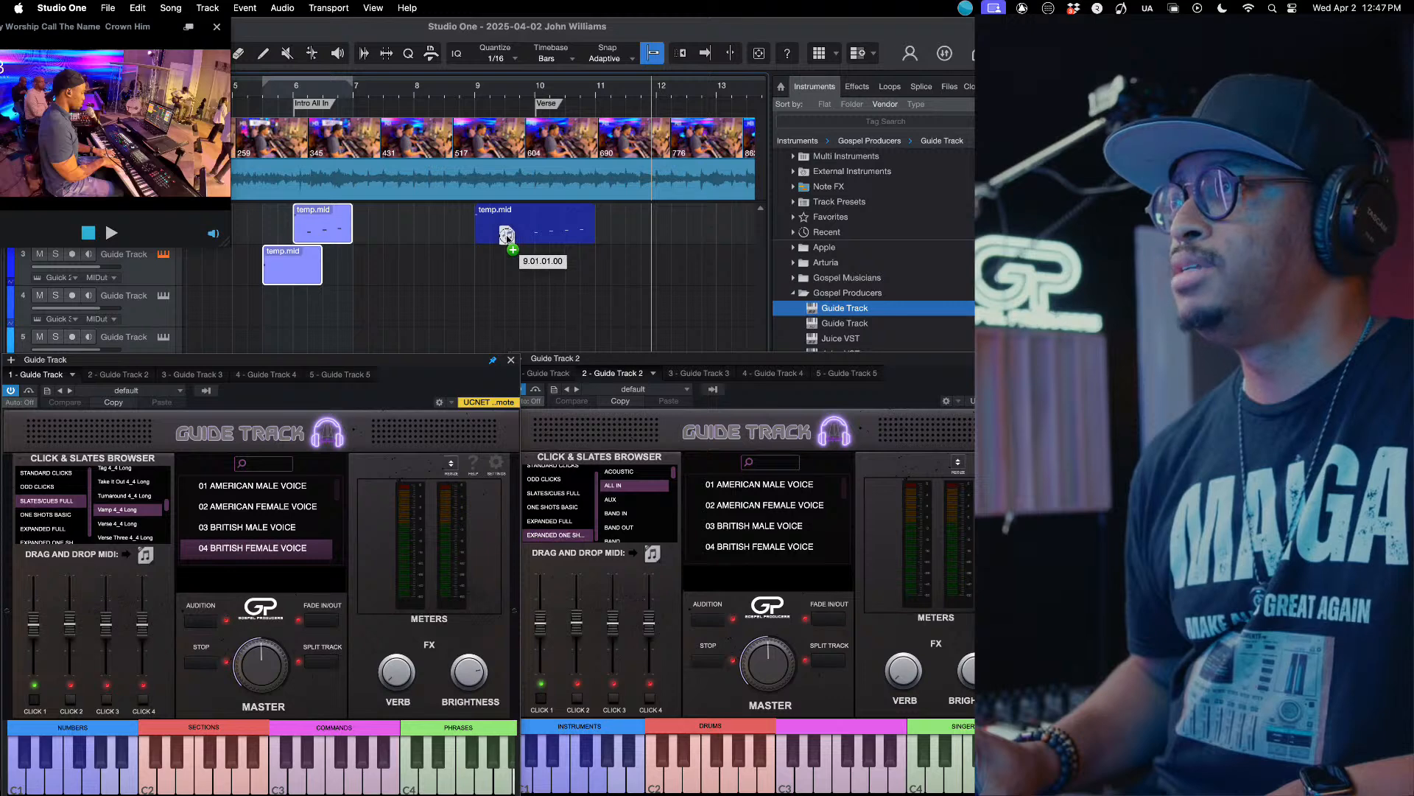
{"action": "left_click_drag", "start_coordinate": [507, 234], "coordinate": [507, 235]}
Step: Play back the Vamp slate ahead of the Verse marker and undo its placement
{"action": "key", "text": "space"}
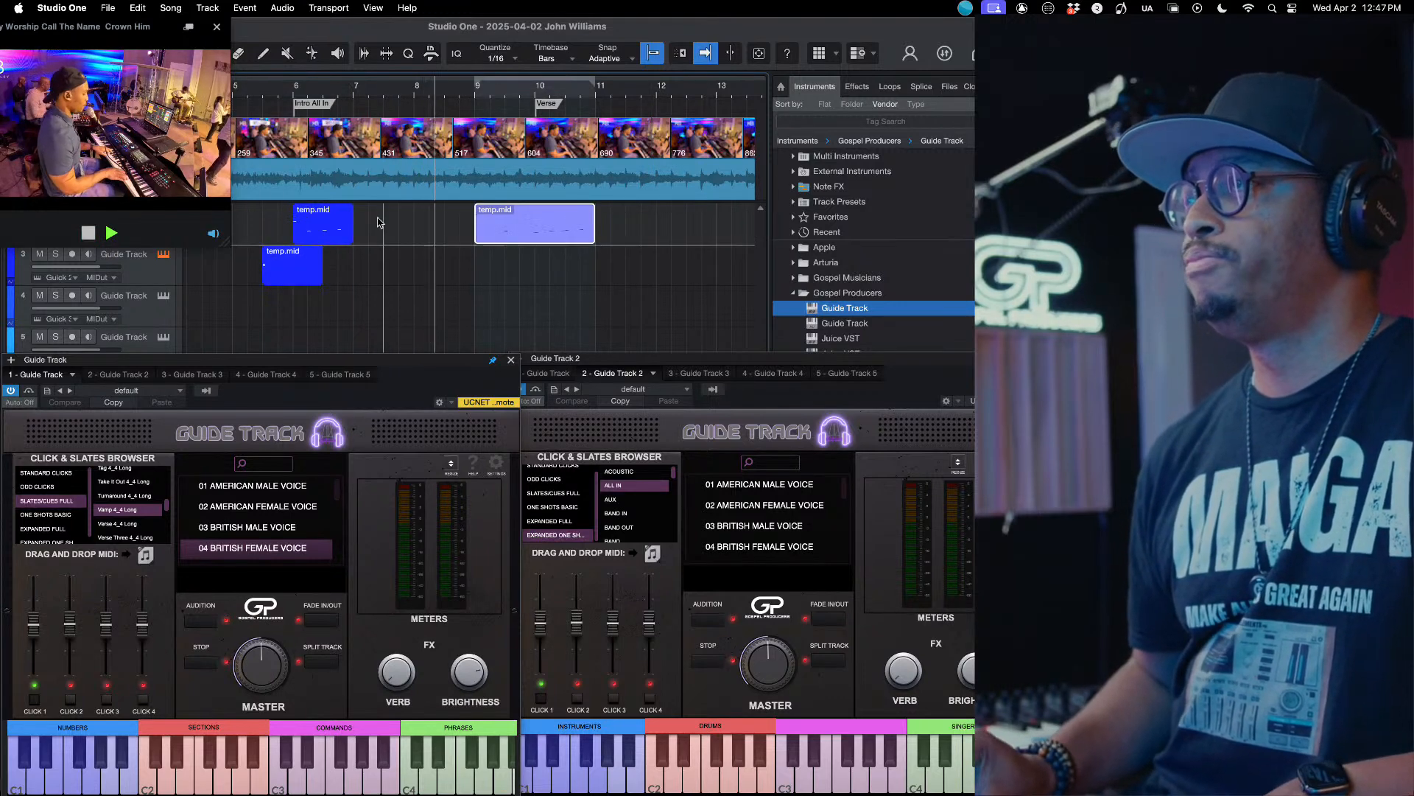
{"action": "scroll", "coordinate": [378, 218], "scroll_direction": "right", "scroll_amount": 2}
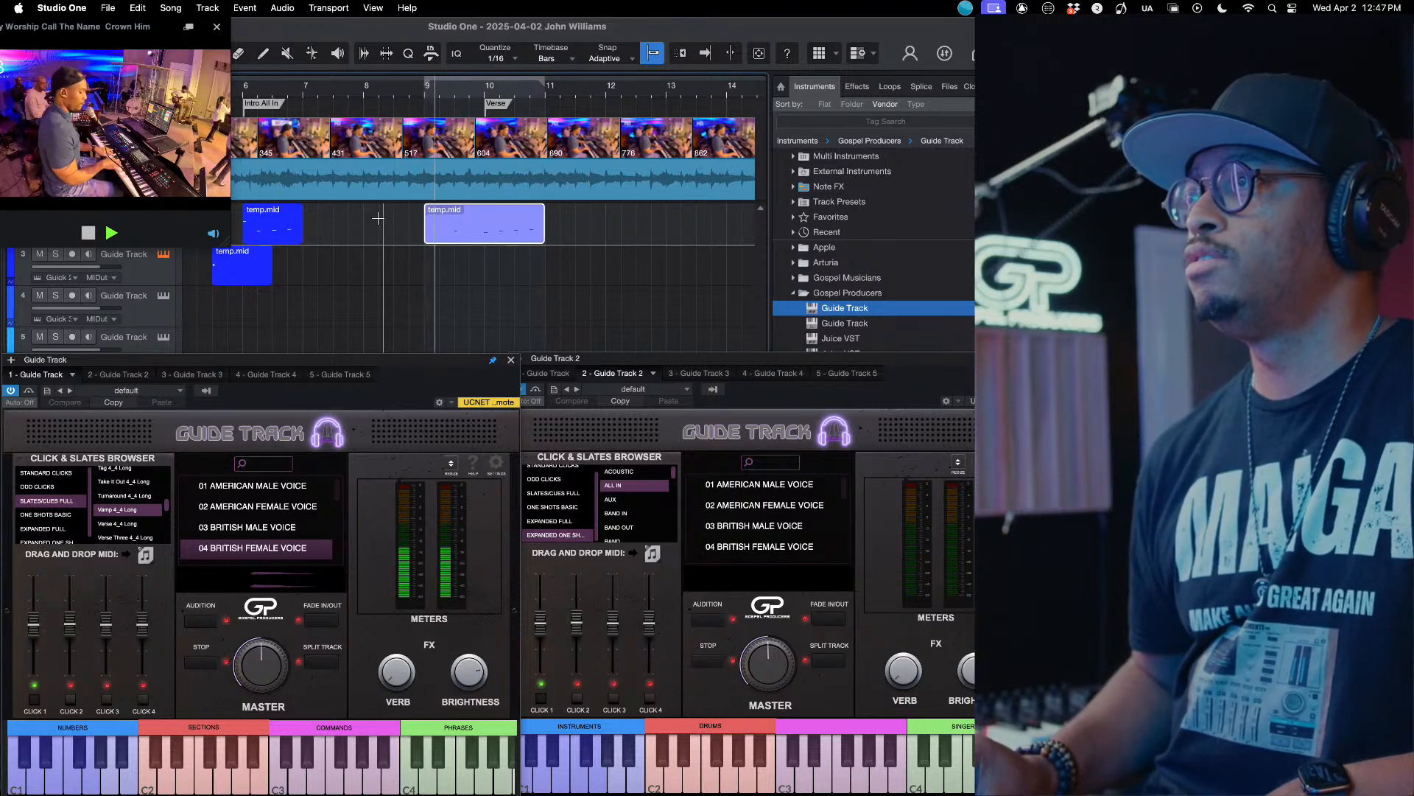
{"action": "key", "text": "f"}
{"action": "key", "text": "space"}
{"action": "key", "text": "ctrl+z"}
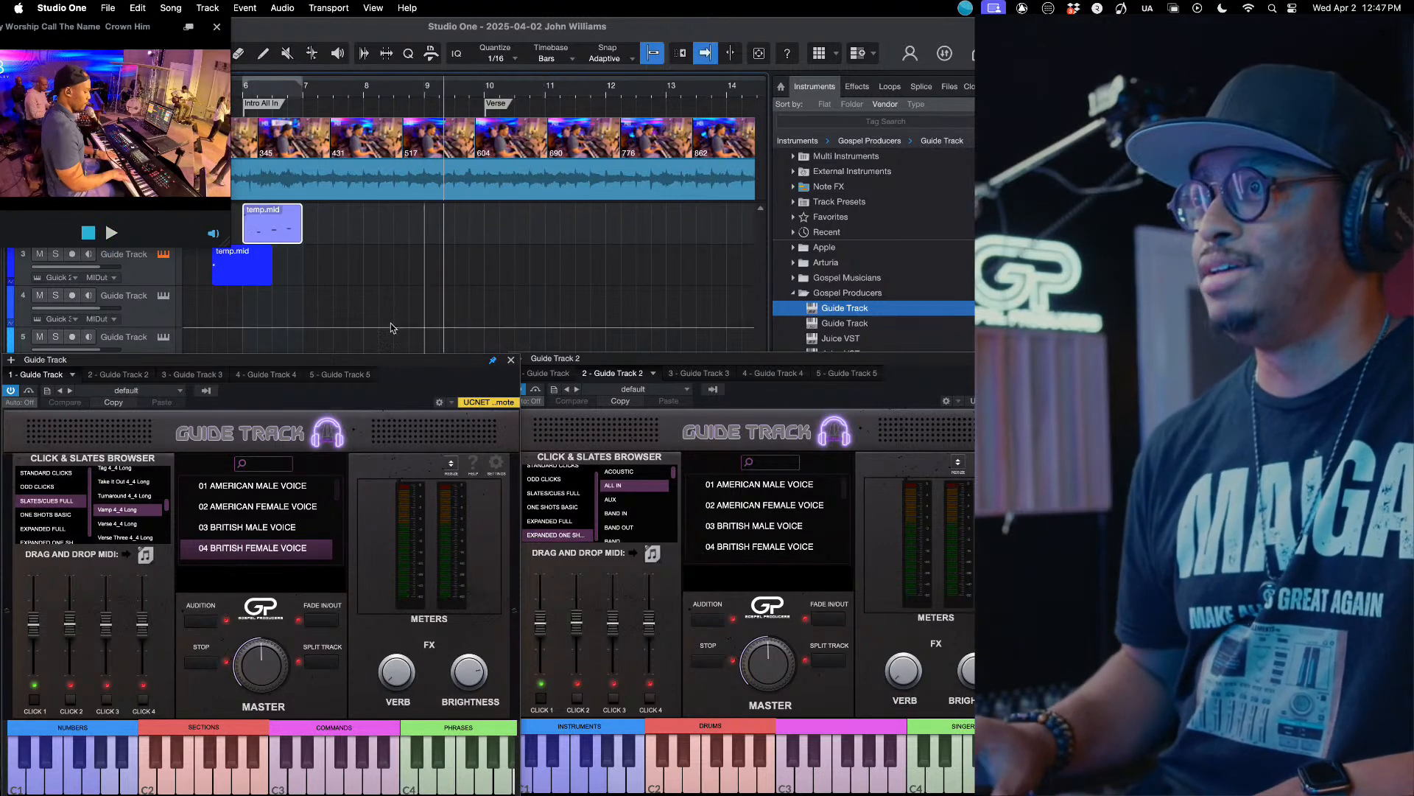
Step: Place the Verse 4_4 Long slate at bar 9 on track 2 and play through it
{"action": "left_click", "coordinate": [136, 528]}
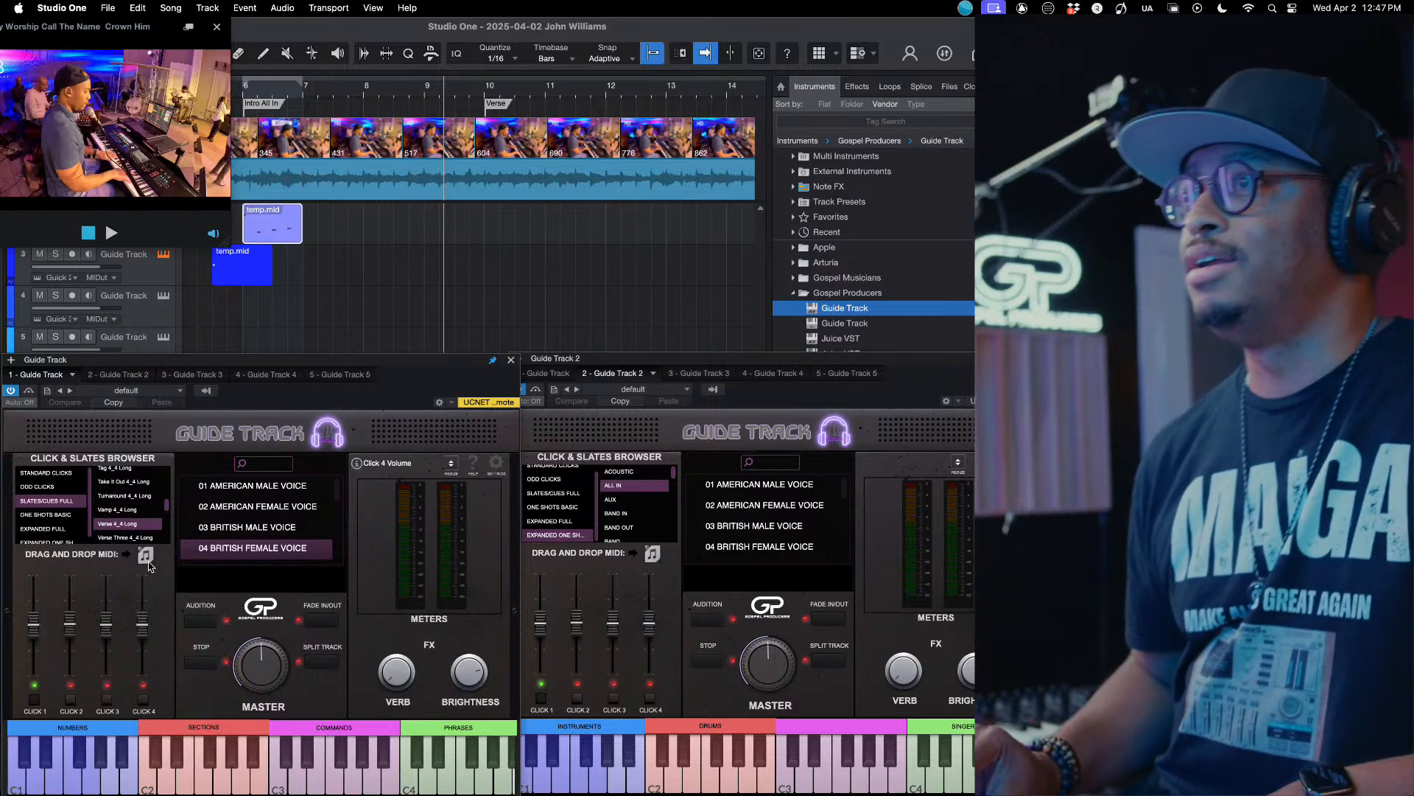
{"action": "left_click_drag", "start_coordinate": [147, 558], "coordinate": [448, 224]}
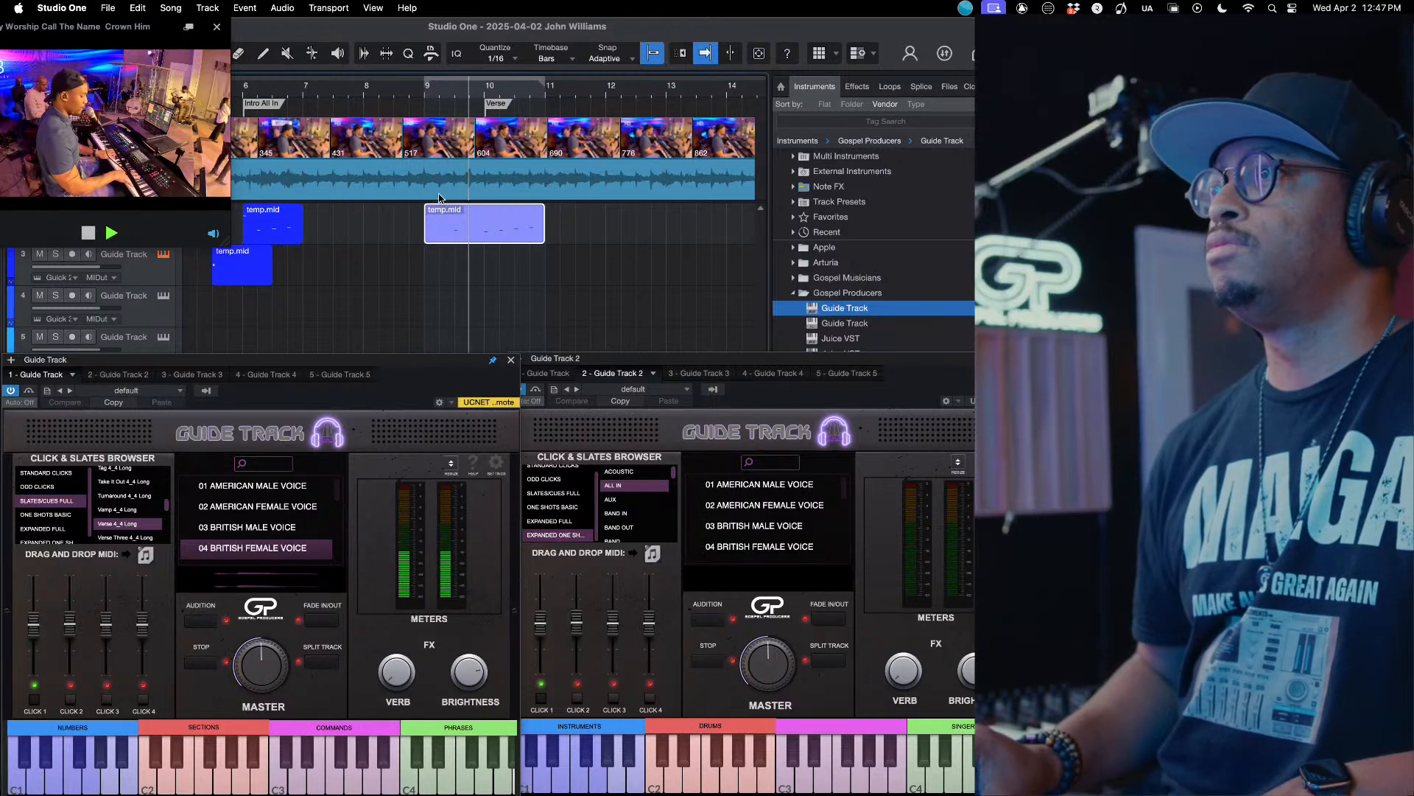
{"action": "scroll", "coordinate": [439, 198], "scroll_direction": "right", "scroll_amount": 1}
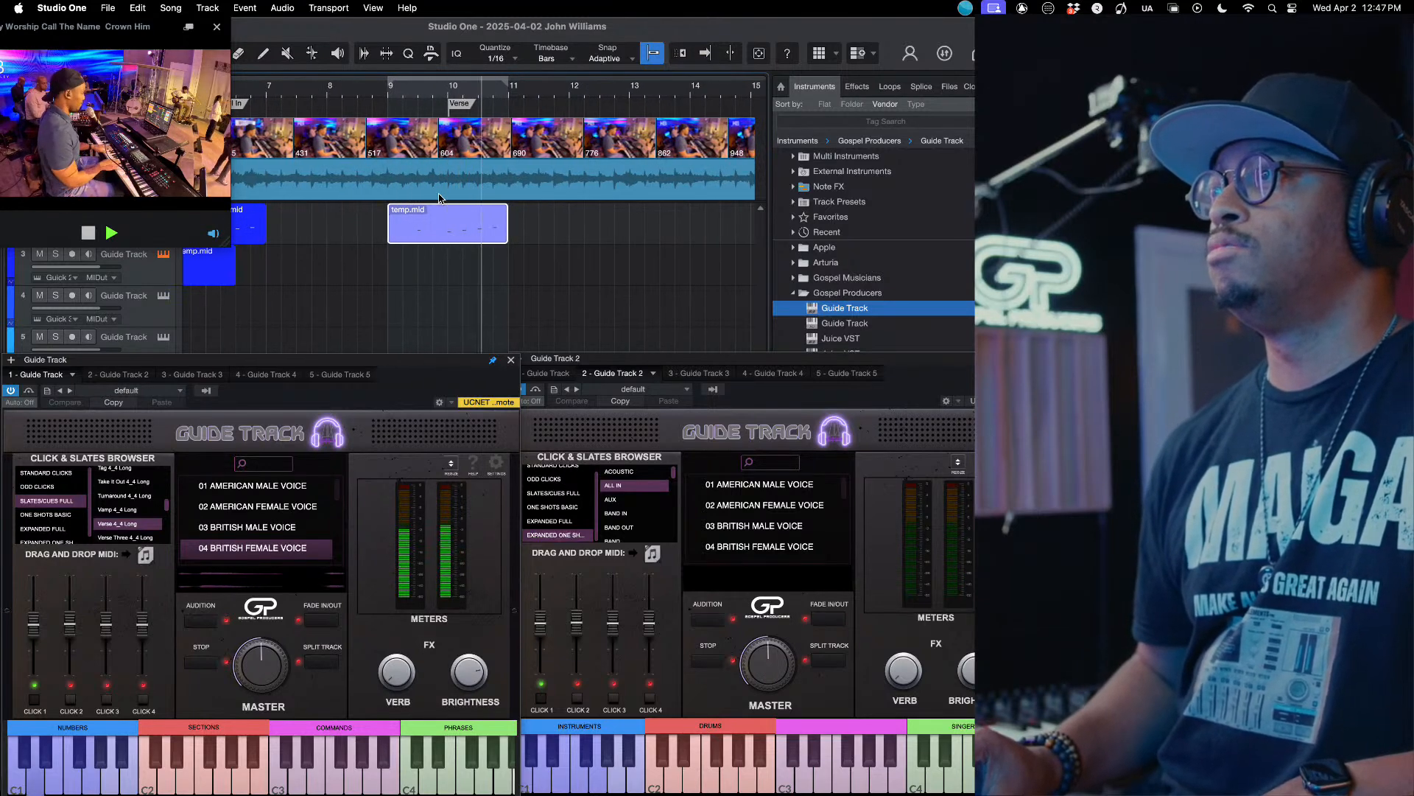
Step: Place the REPEAT 3_4 slate from Slates/Cues Full at bar 18 on track 2, at the repeat Verse marker
{"action": "scroll", "coordinate": [538, 262], "scroll_direction": "right", "scroll_amount": 10}
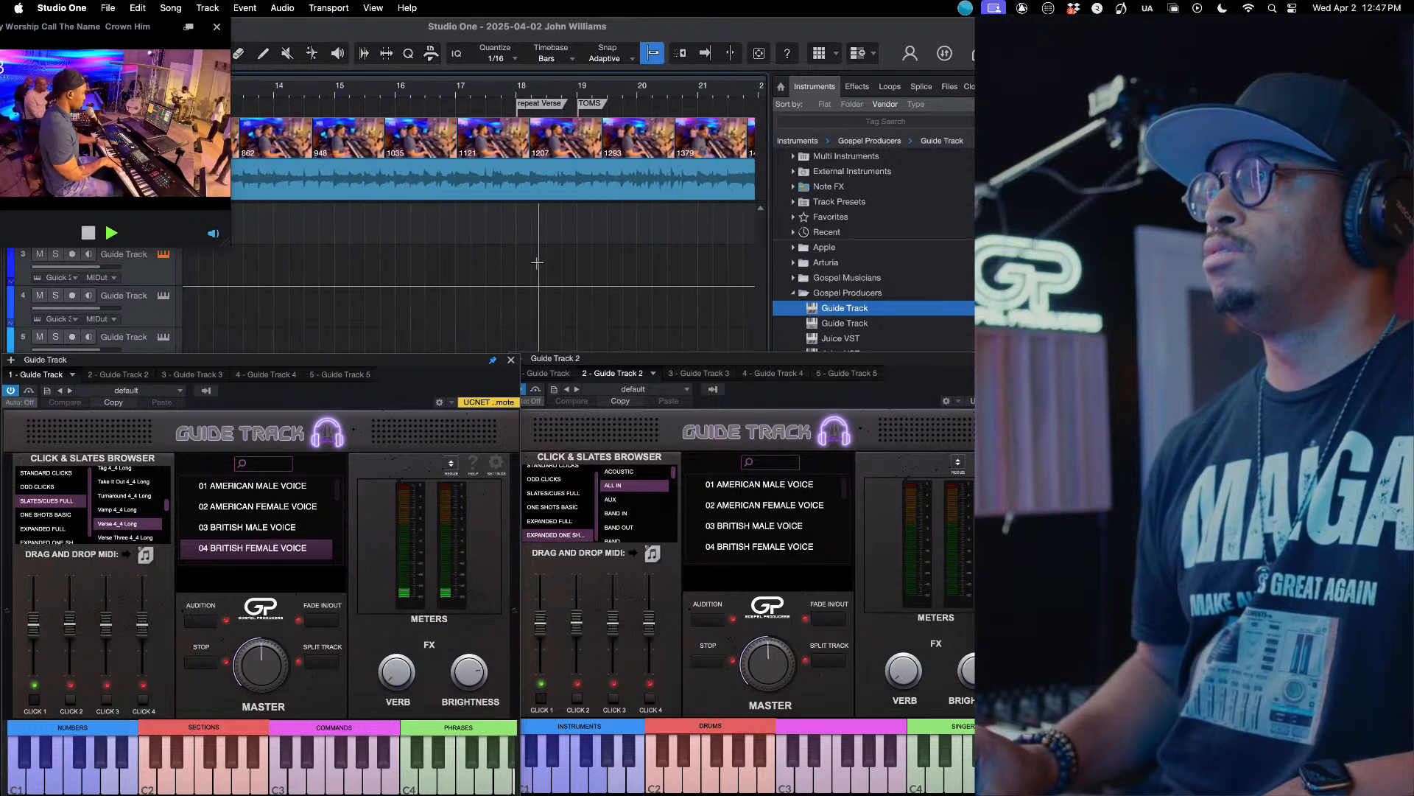
{"action": "scroll", "coordinate": [142, 499], "scroll_direction": "down", "scroll_amount": 10}
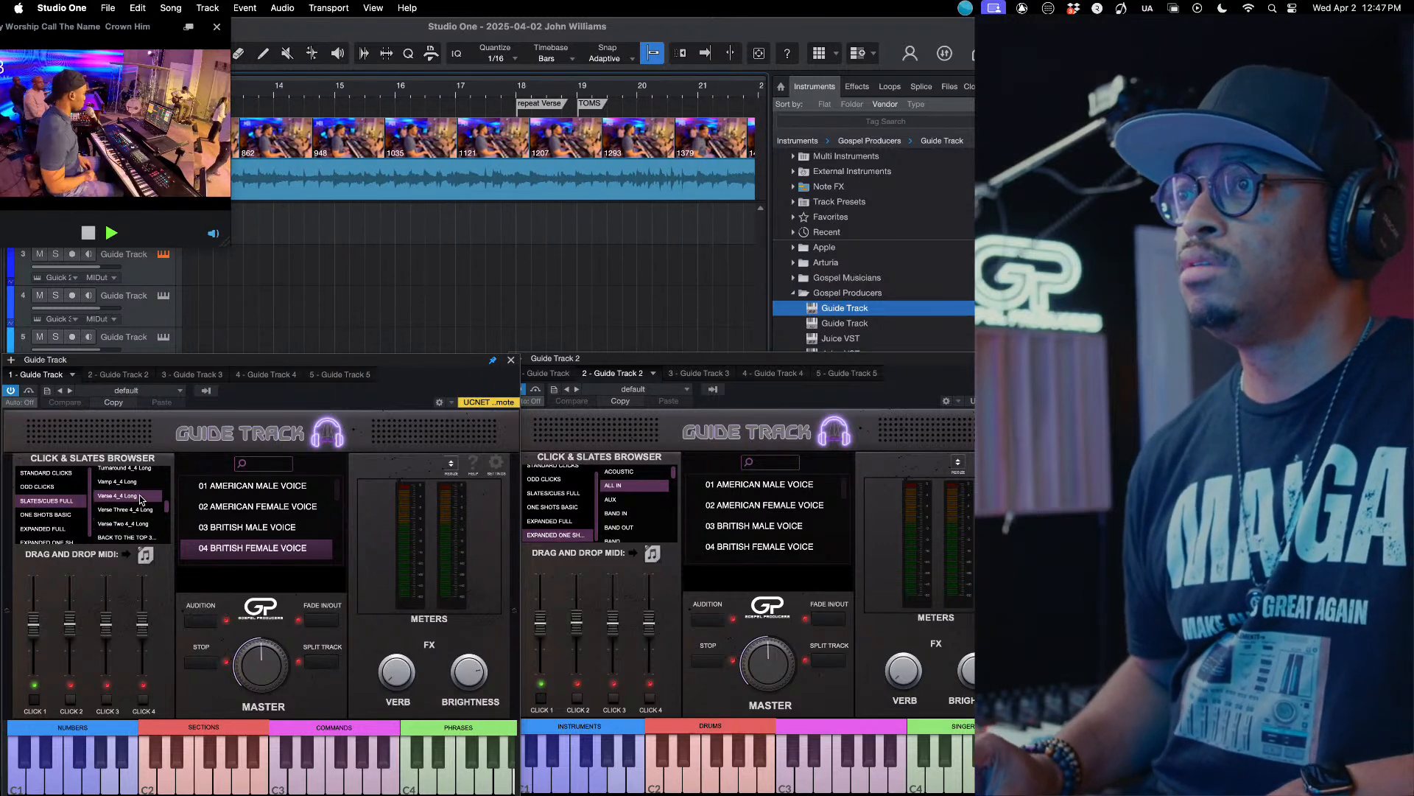
{"action": "scroll", "coordinate": [142, 500], "scroll_direction": "down", "scroll_amount": 10}
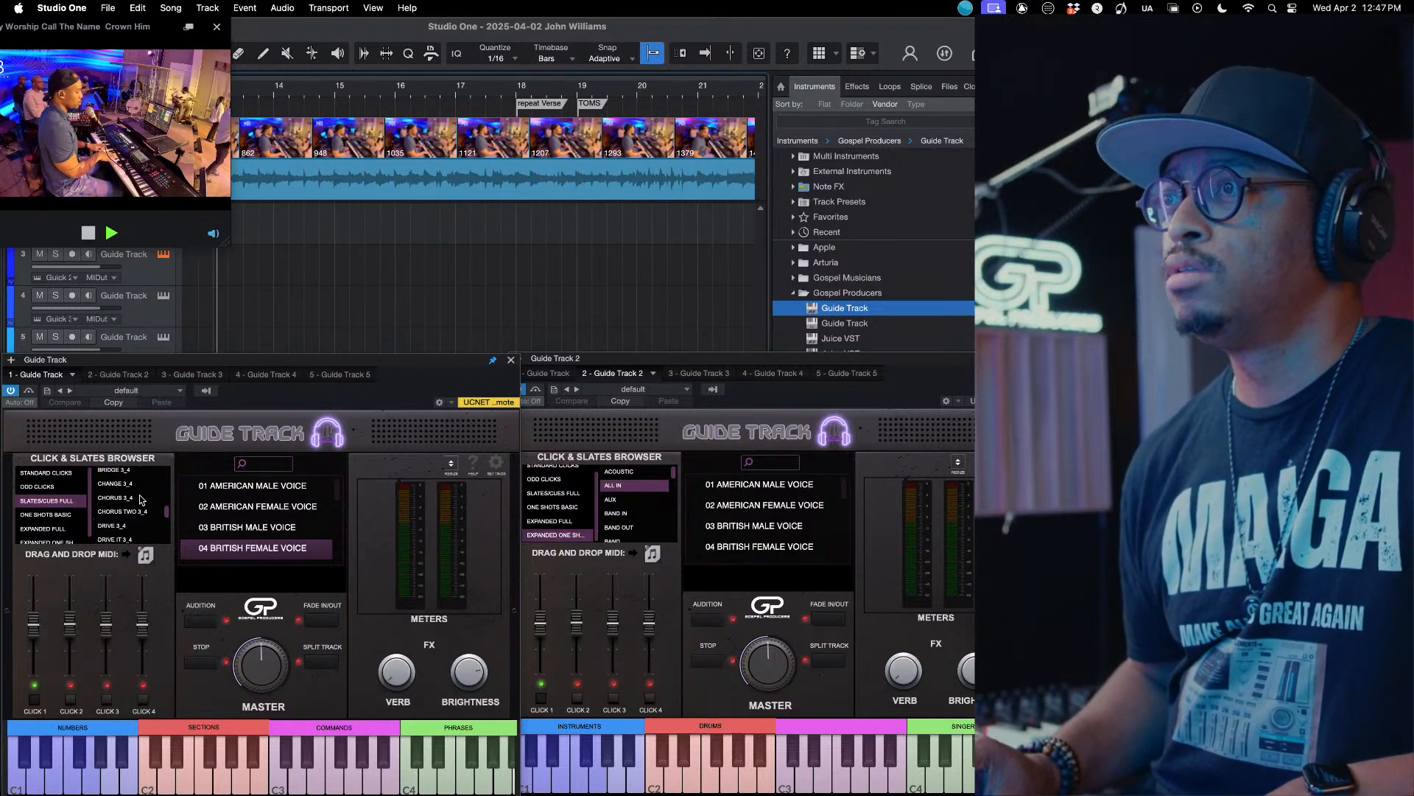
{"action": "left_click", "coordinate": [137, 513]}
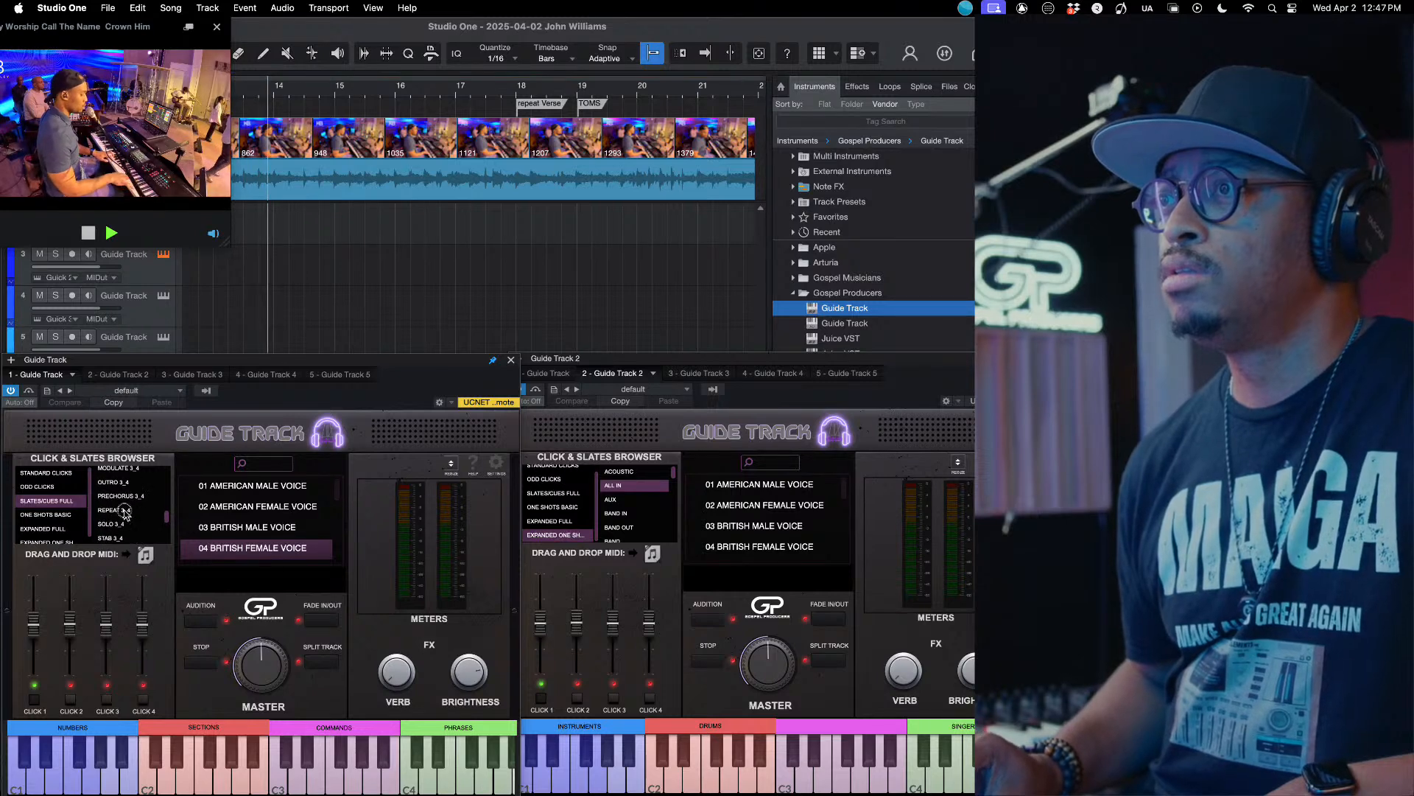
{"action": "left_click_drag", "start_coordinate": [145, 554], "coordinate": [538, 221]}
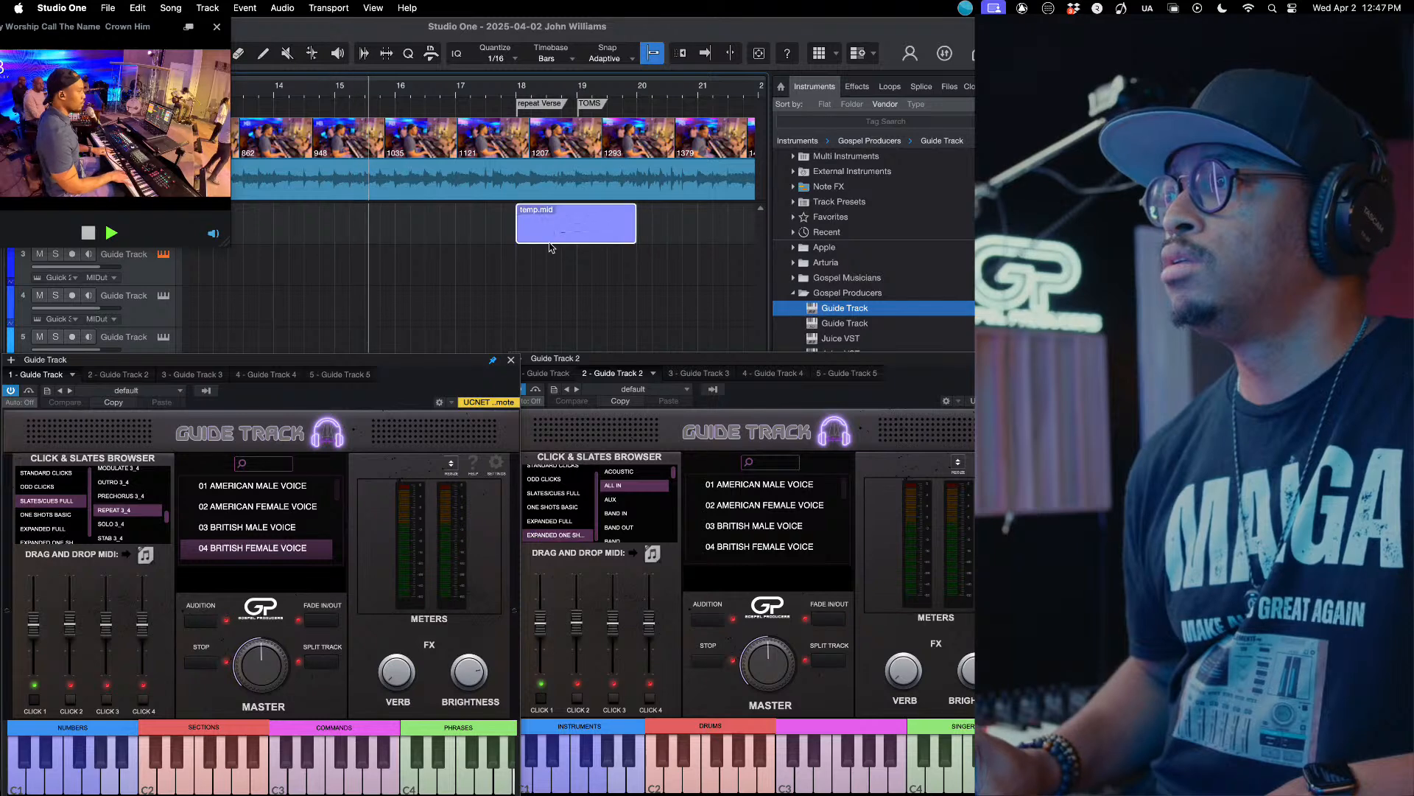
Step: Move the Repeat 3_4 clip one bar earlier to bar 17 and play through it
{"action": "scroll", "coordinate": [619, 532], "scroll_direction": "down", "scroll_amount": 2}
{"action": "scroll", "coordinate": [618, 532], "scroll_direction": "down", "scroll_amount": 4}
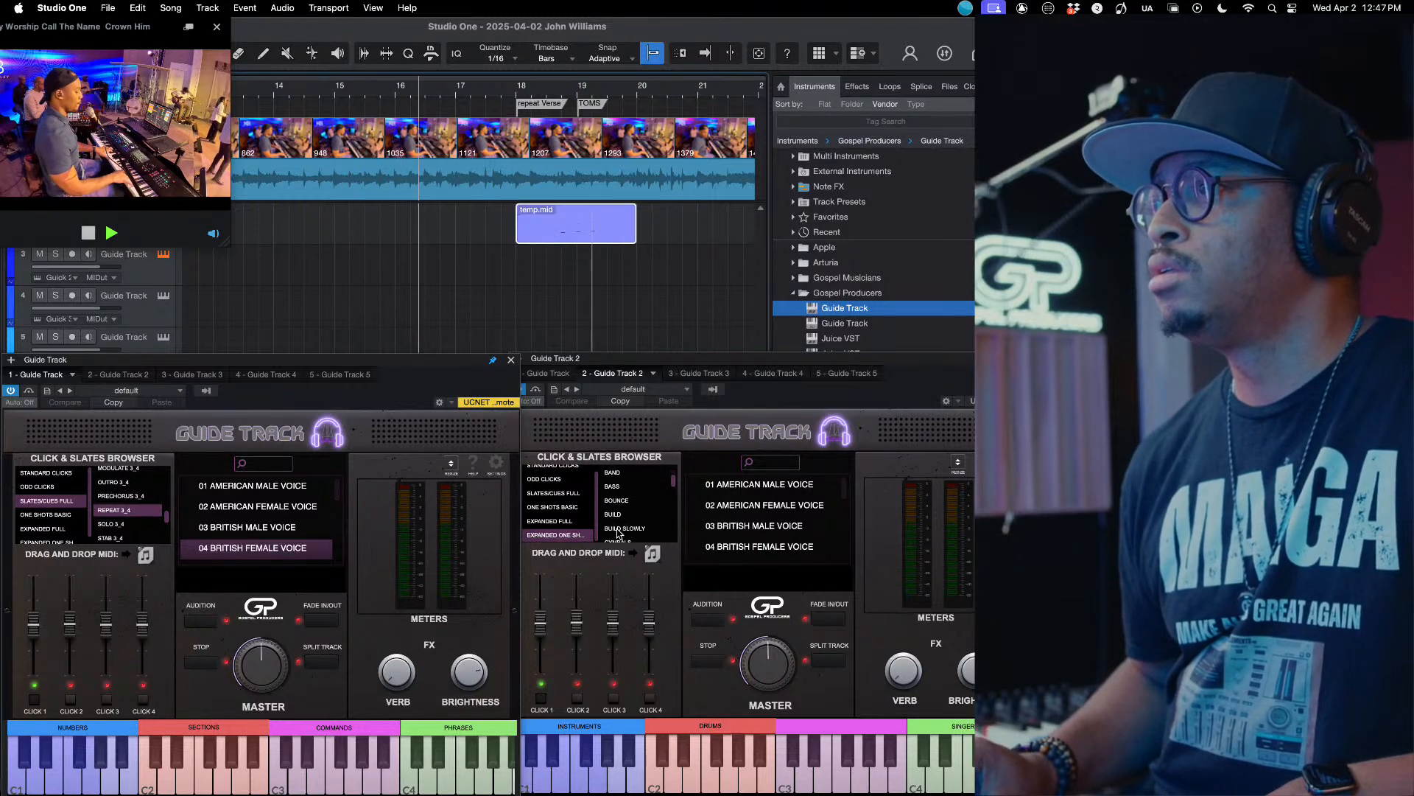
{"action": "scroll", "coordinate": [617, 532], "scroll_direction": "down", "scroll_amount": 4}
{"action": "scroll", "coordinate": [617, 531], "scroll_direction": "down", "scroll_amount": 5}
{"action": "key", "text": "space"}
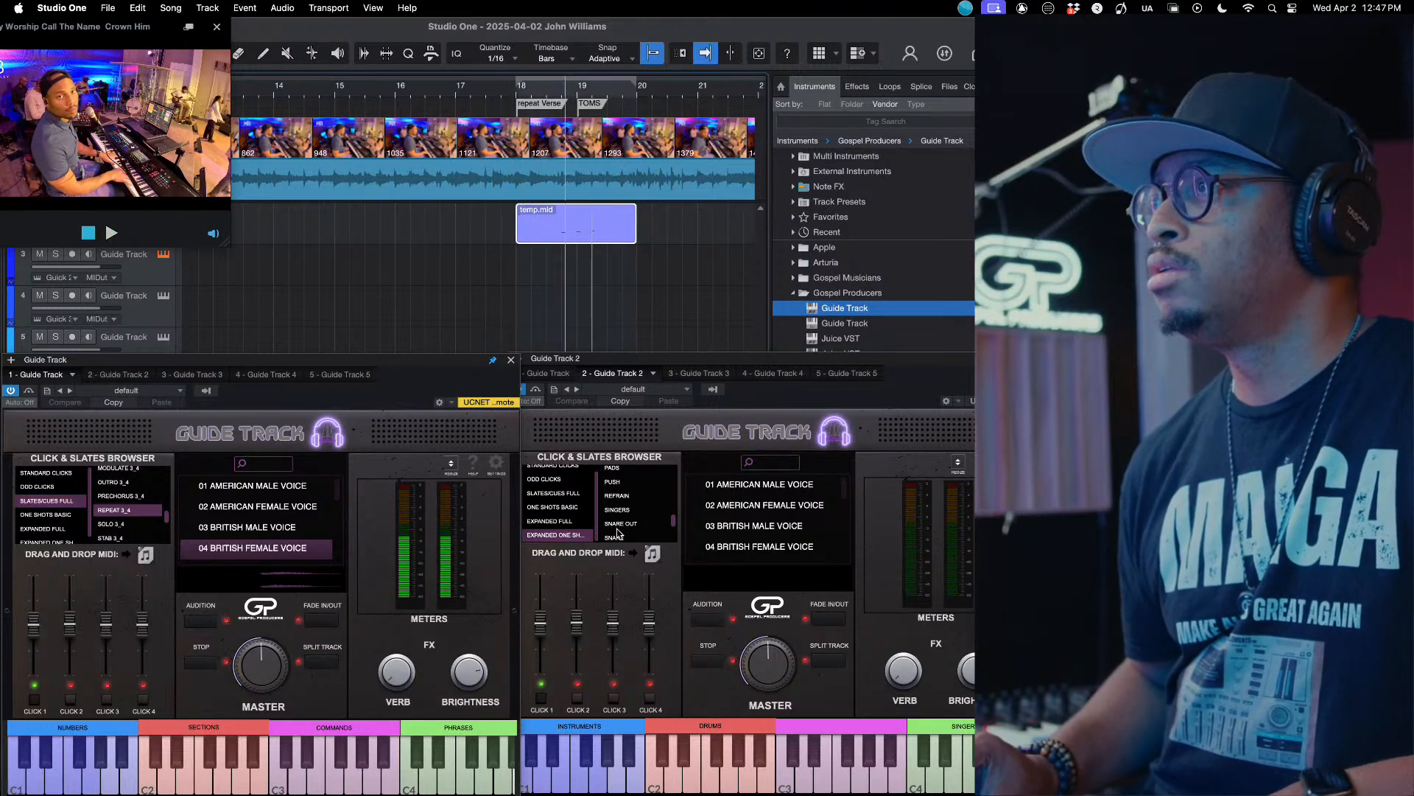
{"action": "left_click_drag", "start_coordinate": [554, 232], "coordinate": [494, 229]}
{"action": "left_click", "coordinate": [438, 99]}
{"action": "key", "text": "space"}
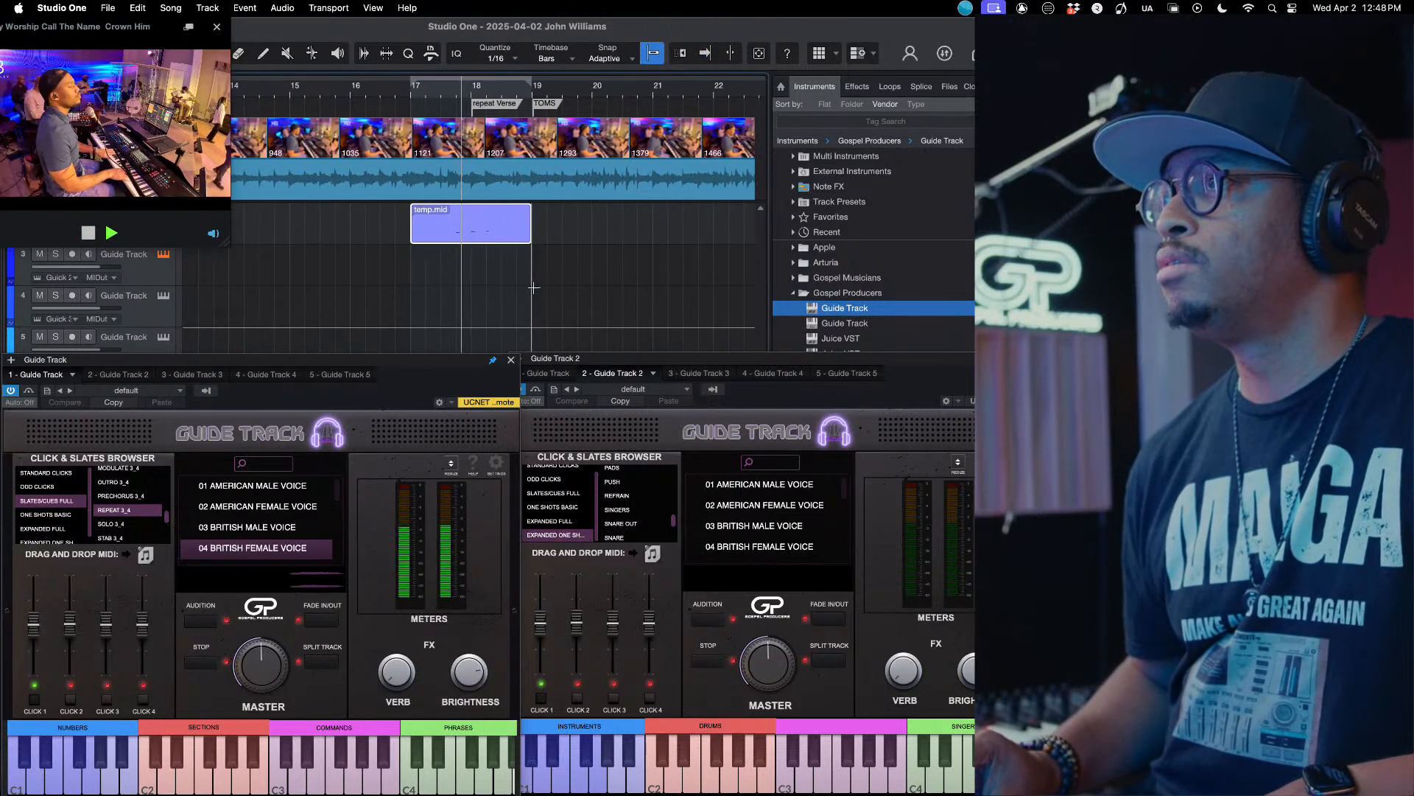
{"action": "key", "text": "space"}
Step: Shift the Repeat 3_4 clip half a bar later, to about beat 17.3, and play back its start
{"action": "left_click_drag", "start_coordinate": [507, 237], "coordinate": [546, 236]}
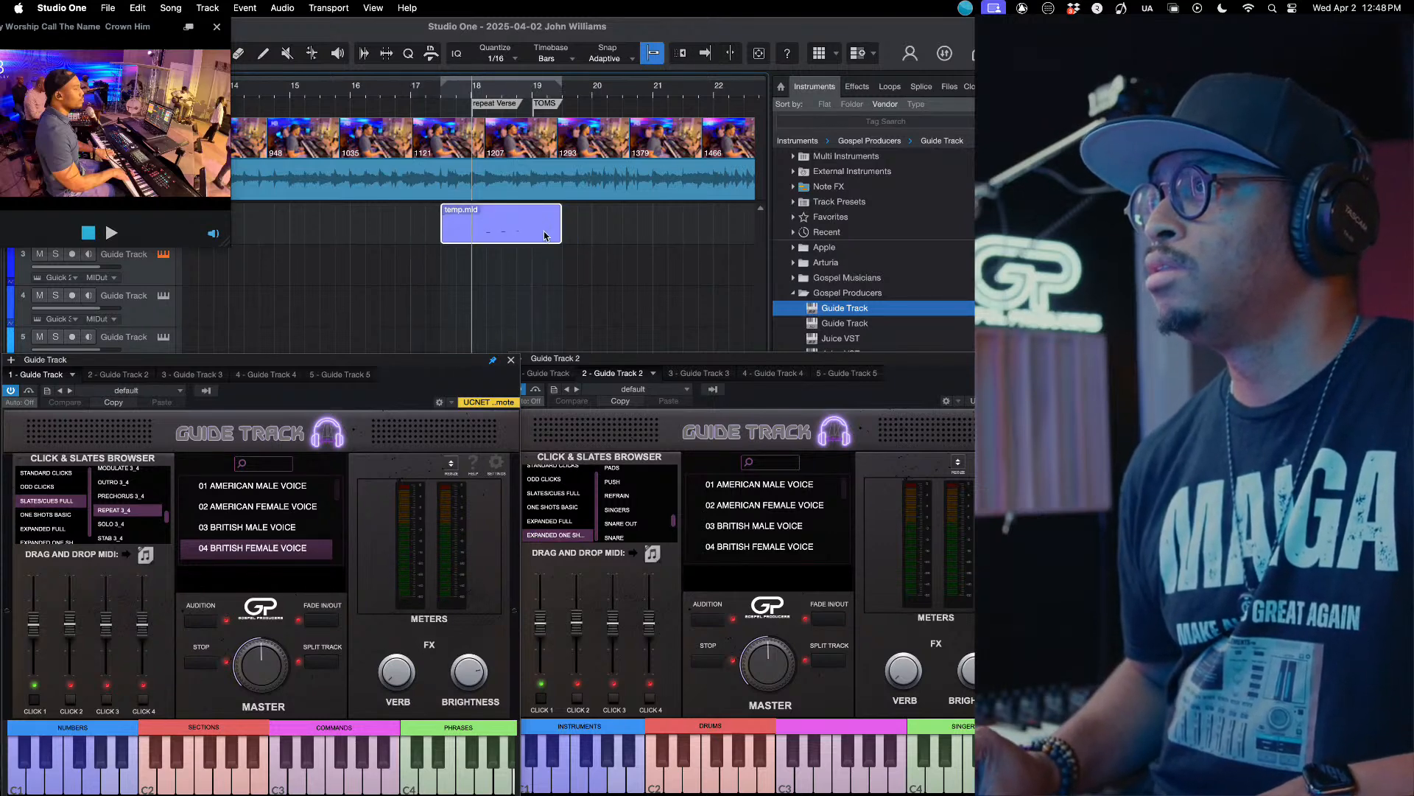
{"action": "left_click", "coordinate": [429, 89]}
{"action": "key", "text": "space"}
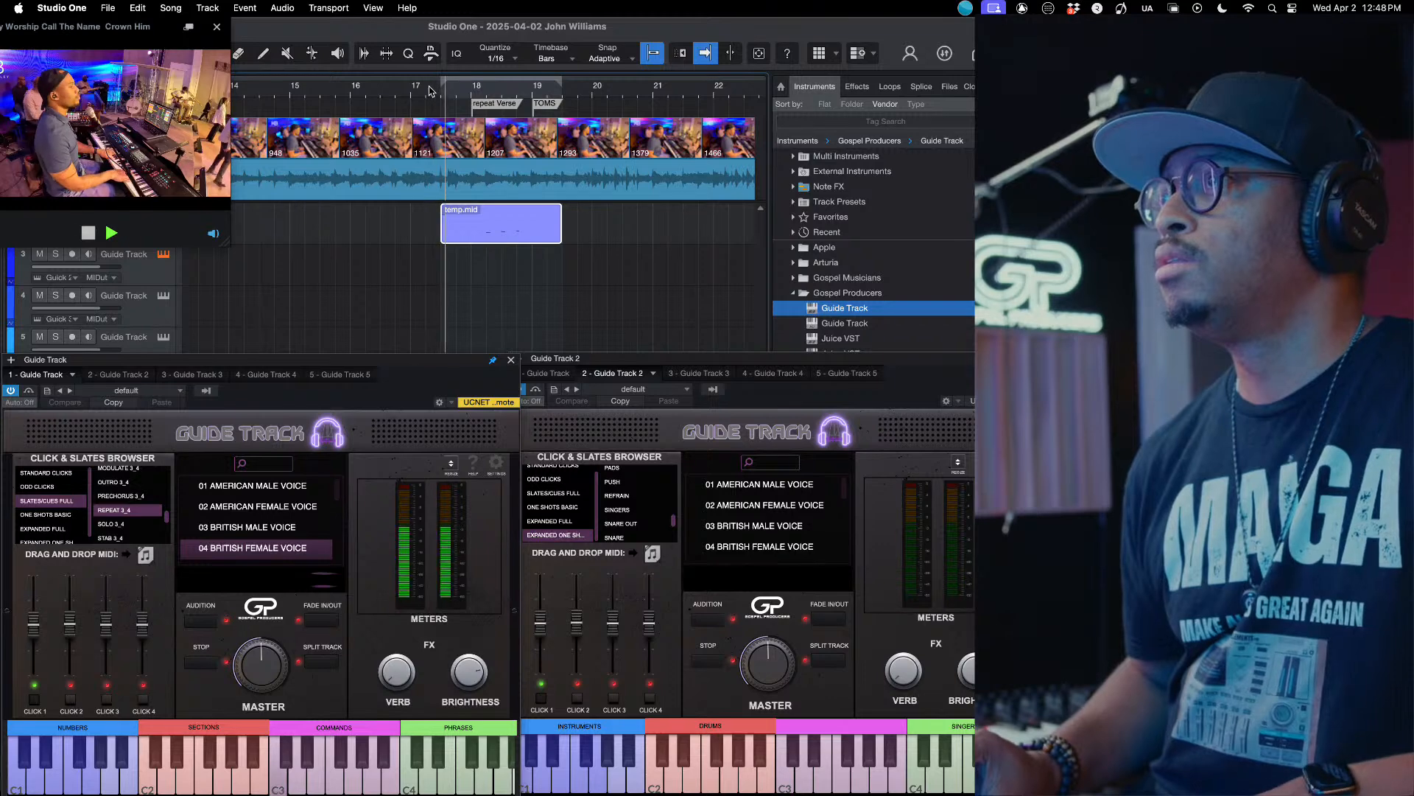
{"action": "key", "text": "space"}
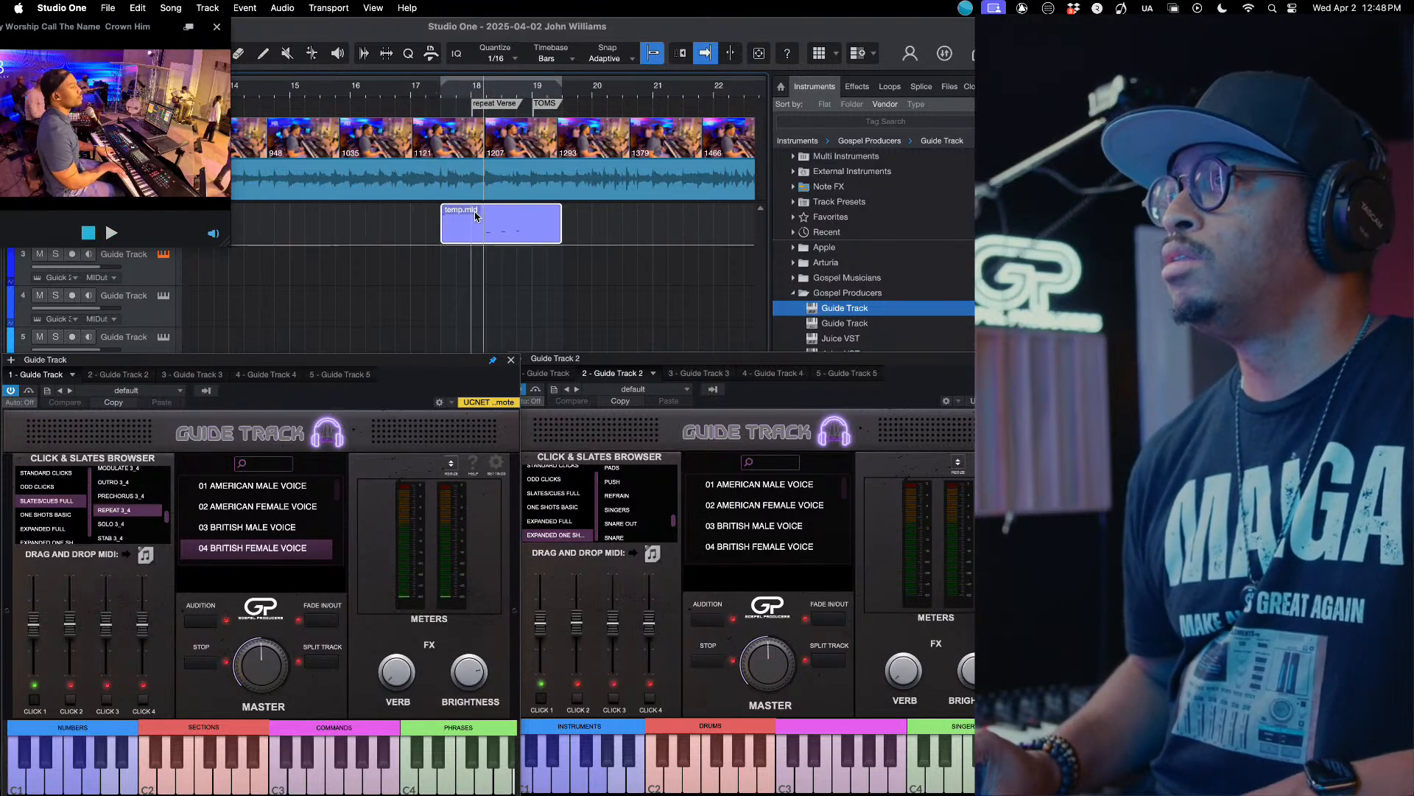
Step: Move the Repeat 3_4 clip back to the start of bar 17
{"action": "key", "text": "f"}
{"action": "scroll", "coordinate": [495, 238], "scroll_direction": "up", "scroll_amount": 5}
{"action": "left_click_drag", "start_coordinate": [477, 236], "coordinate": [366, 231]}
{"action": "scroll", "coordinate": [359, 232], "scroll_direction": "left", "scroll_amount": 2}
{"action": "left_click_drag", "start_coordinate": [383, 235], "coordinate": [403, 237]}
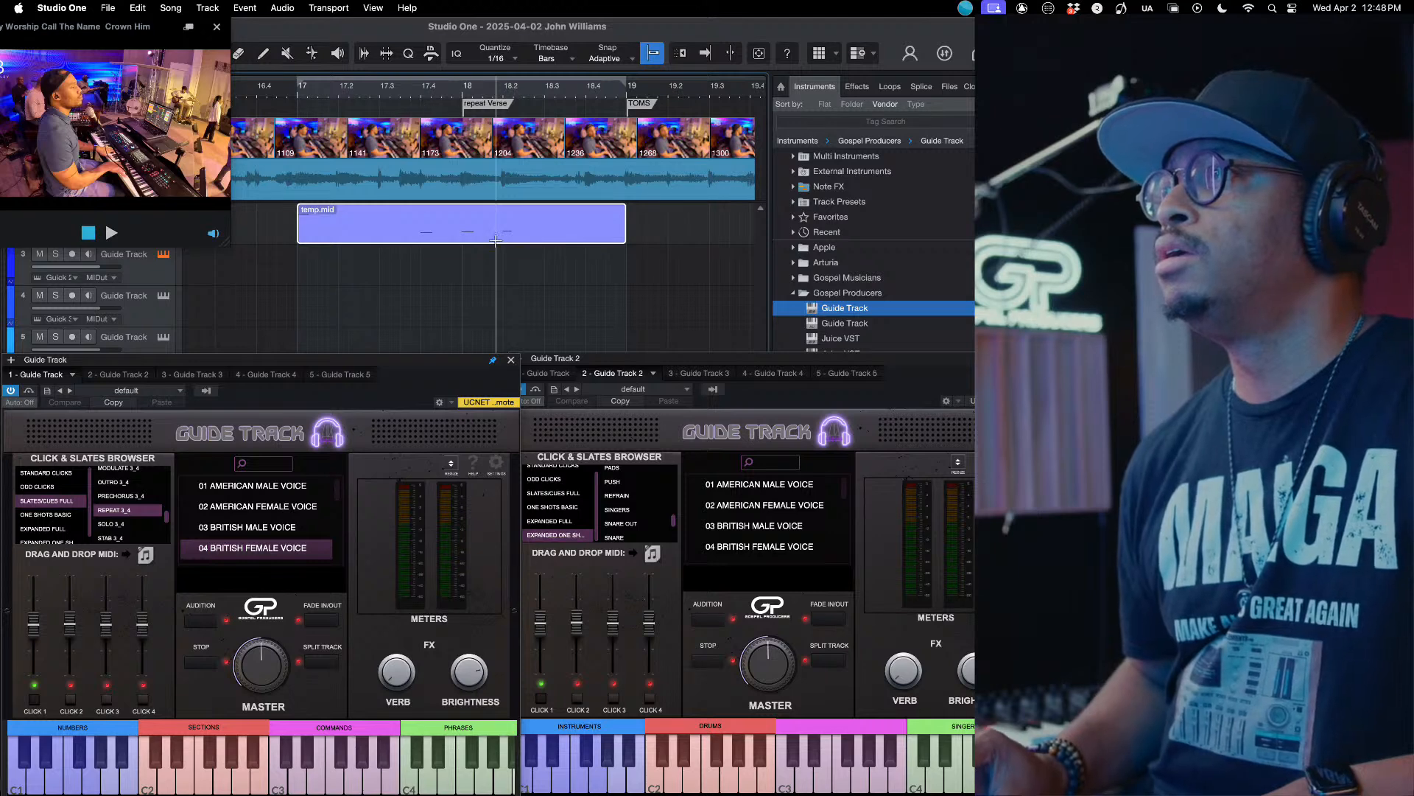
Step: Move the Repeat 3_4 clip to just after beat 17.3 and play it twice against the repeat Verse marker
{"action": "mouse_move", "coordinate": [498, 240]}
{"action": "left_mouse_down"}
{"action": "mouse_move", "coordinate": [610, 230]}
{"action": "mouse_move", "coordinate": [588, 234]}
{"action": "left_mouse_up"}
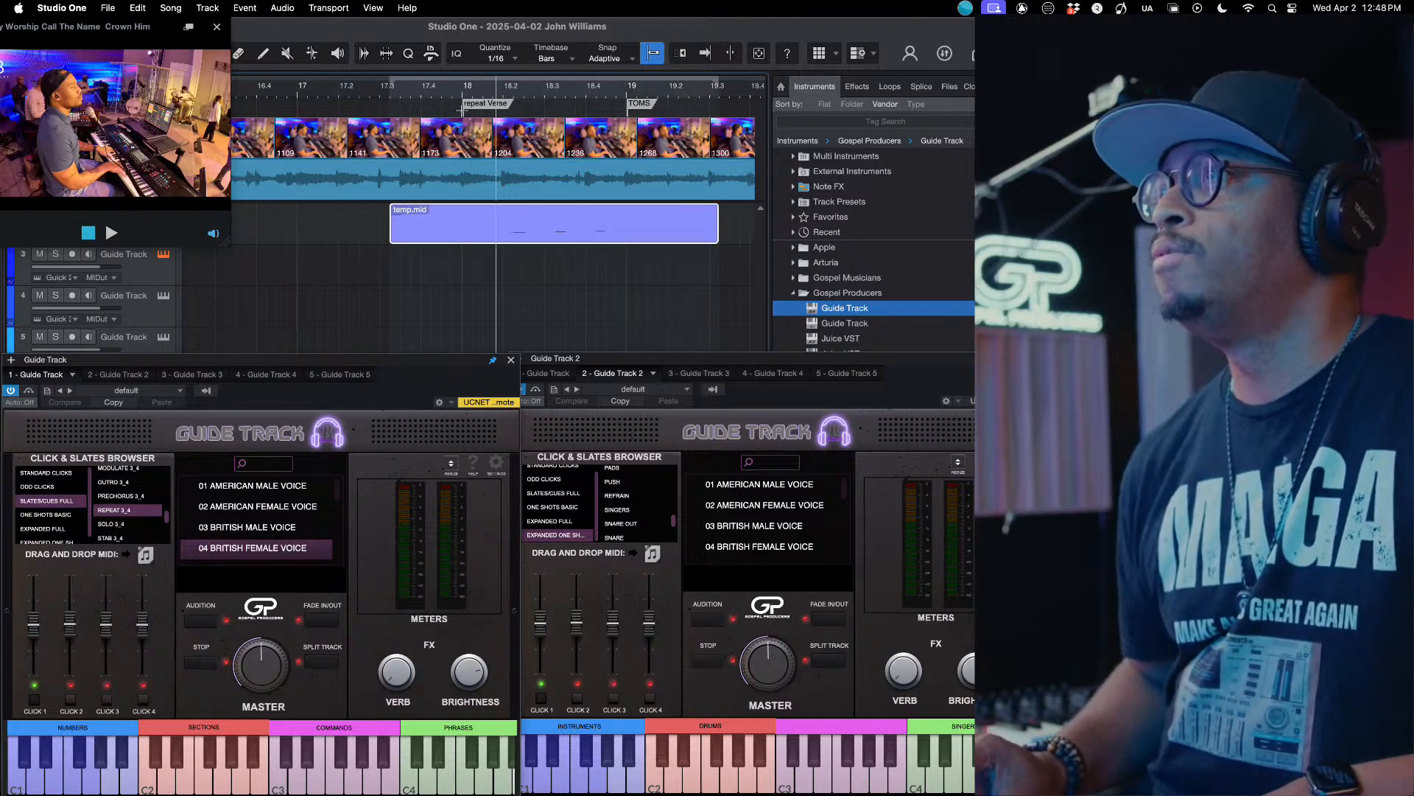
{"action": "key", "text": "space"}
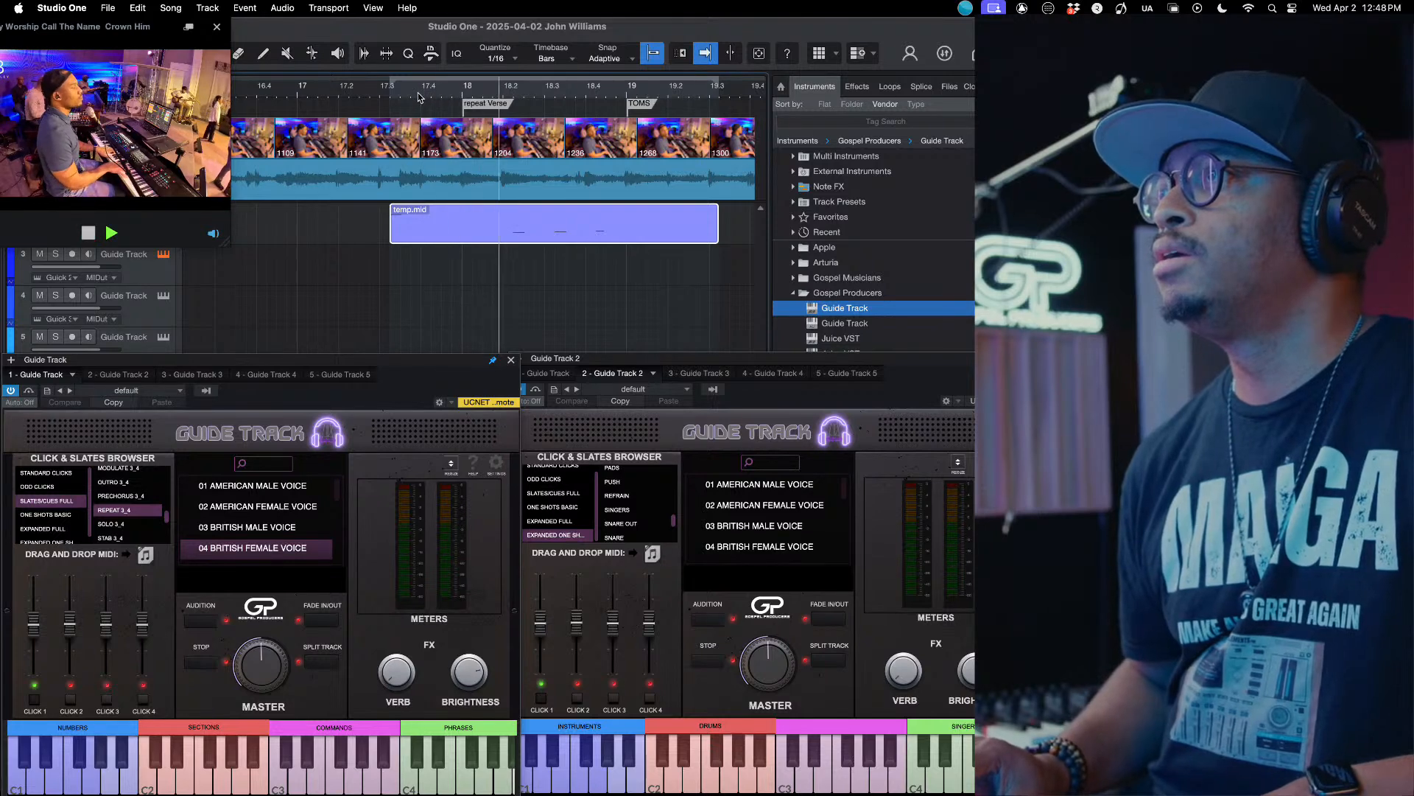
{"action": "key", "text": "space"}
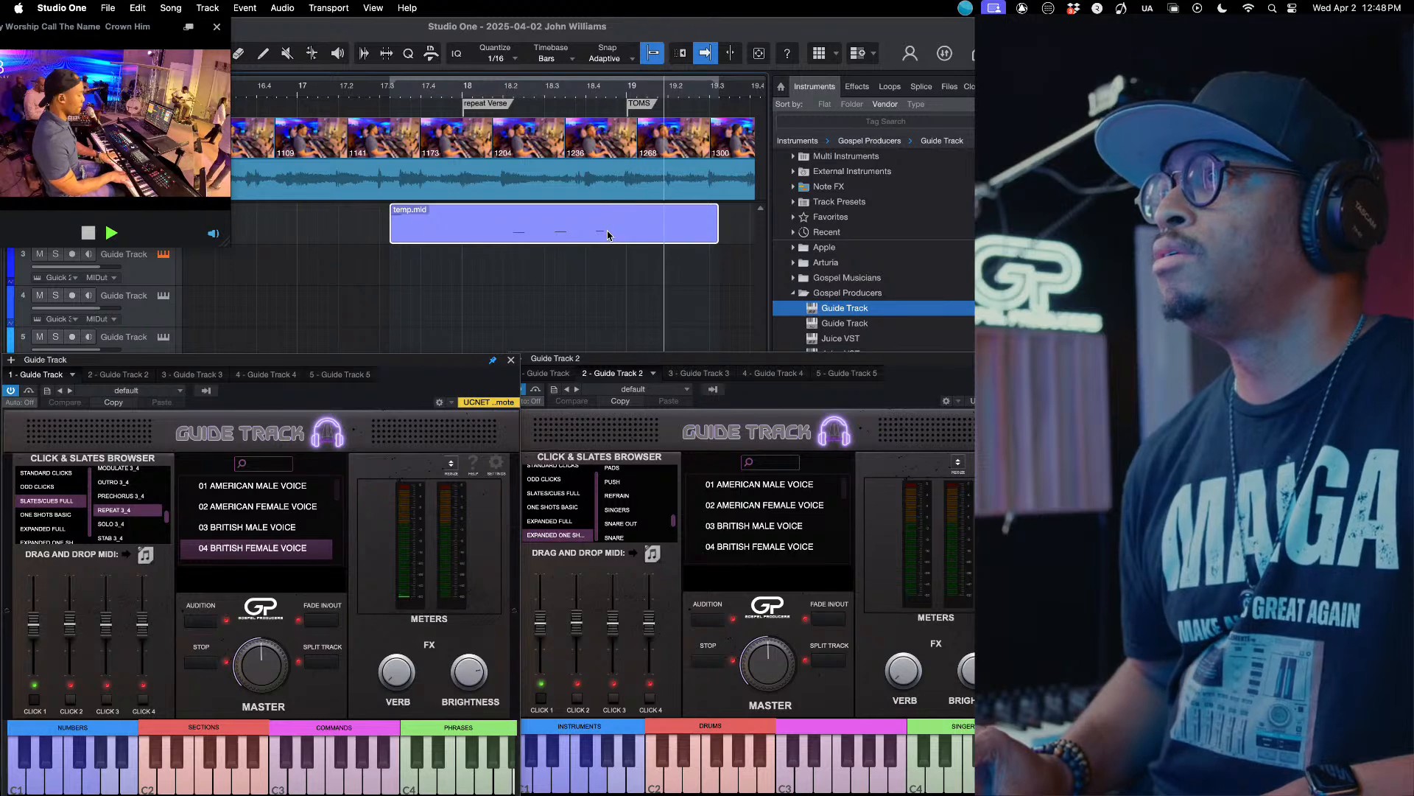
{"action": "left_click", "coordinate": [389, 98]}
{"action": "key", "text": "space"}
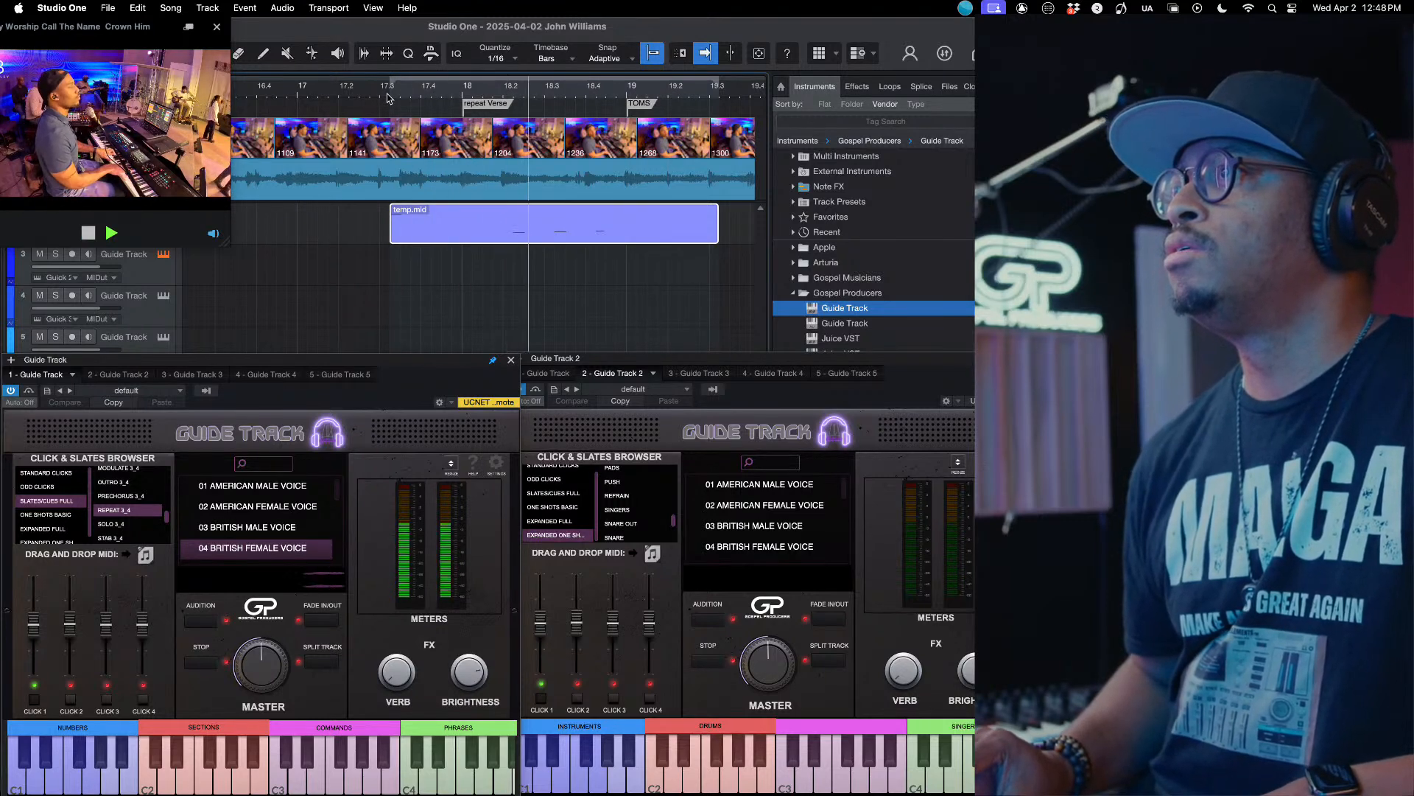
{"action": "key", "text": "space"}
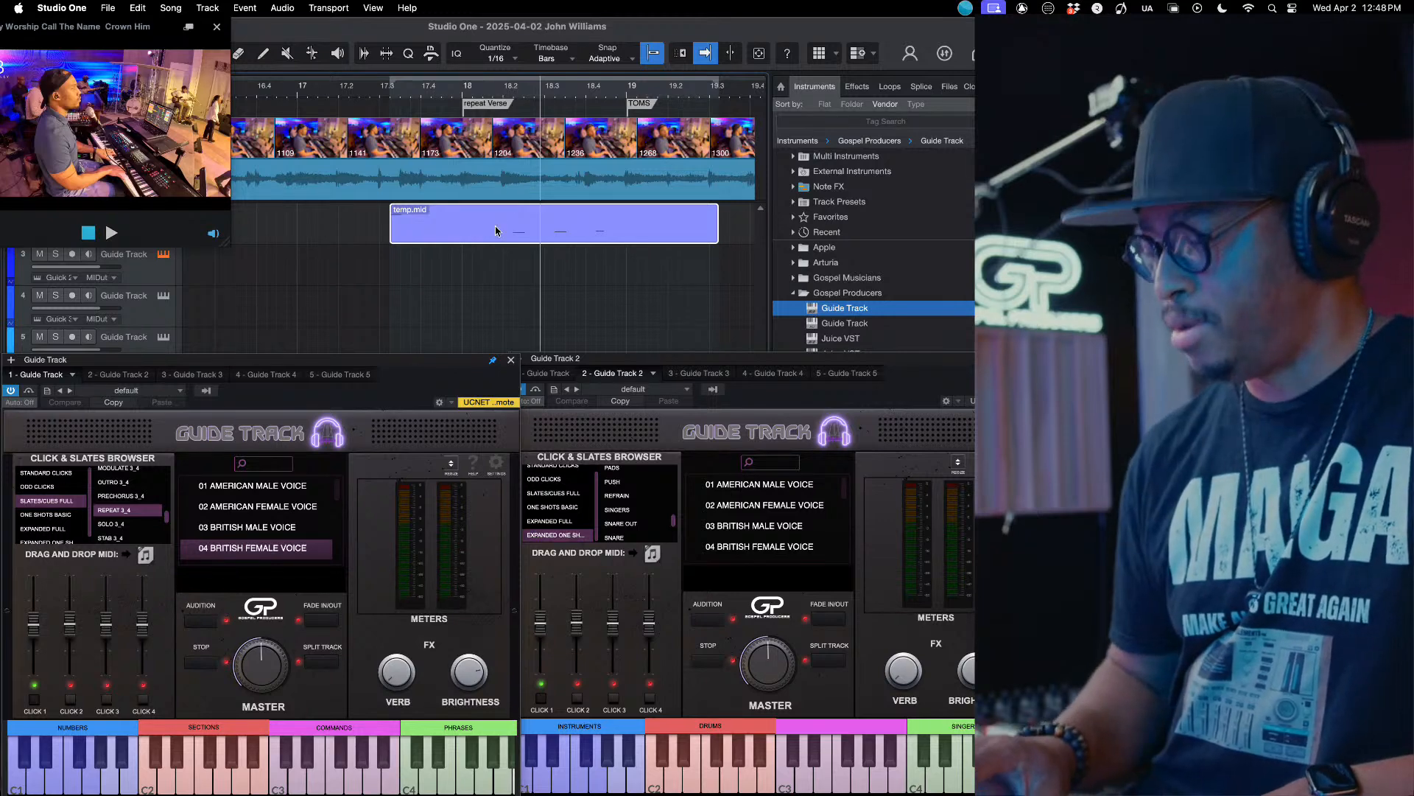
Step: Replace the Repeat 3_4 clip with the Repeat 4_4 Long slate at bar 17 on track 2 and play through it
{"action": "key", "text": "Delete"}
{"action": "scroll", "coordinate": [133, 494], "scroll_direction": "up", "scroll_amount": 8}
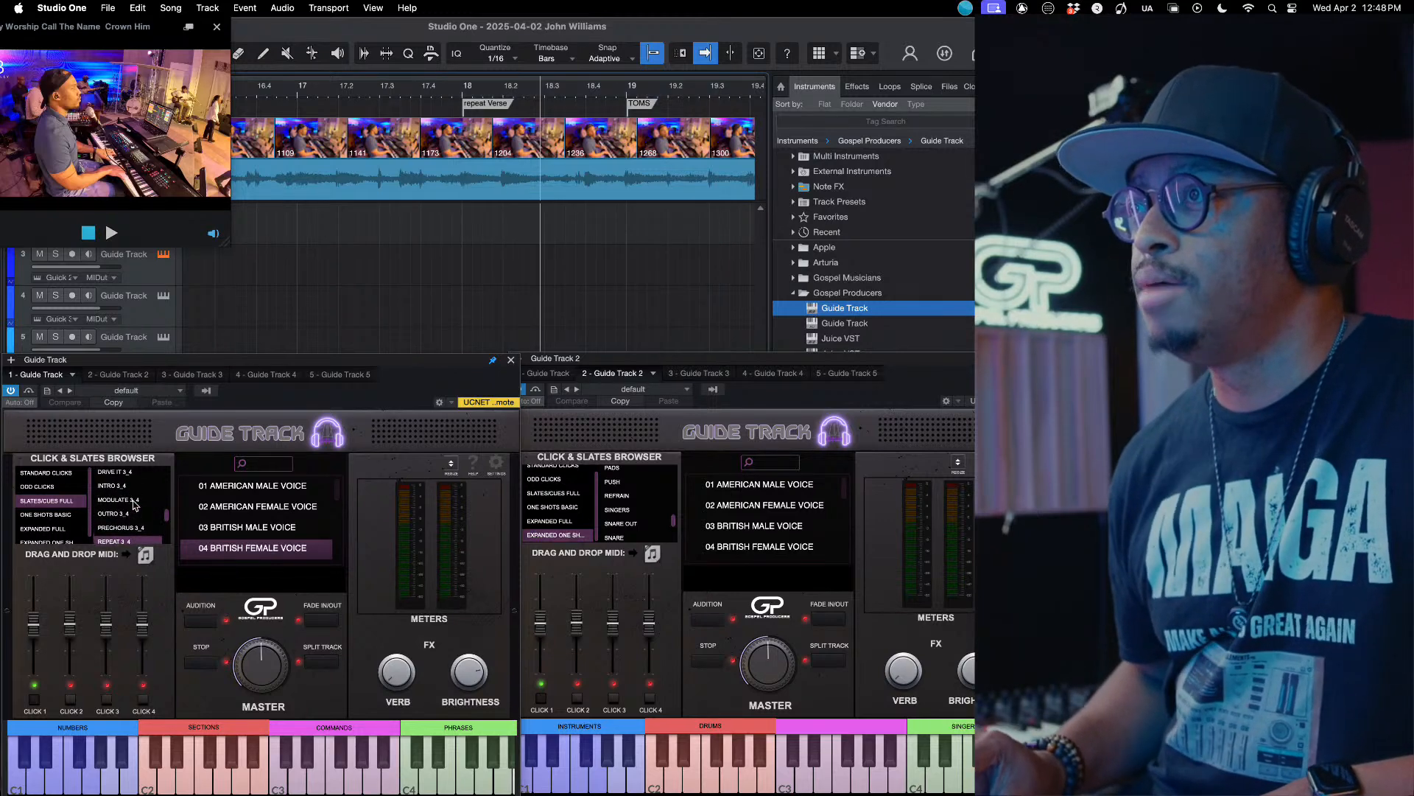
{"action": "scroll", "coordinate": [135, 505], "scroll_direction": "down", "scroll_amount": 10}
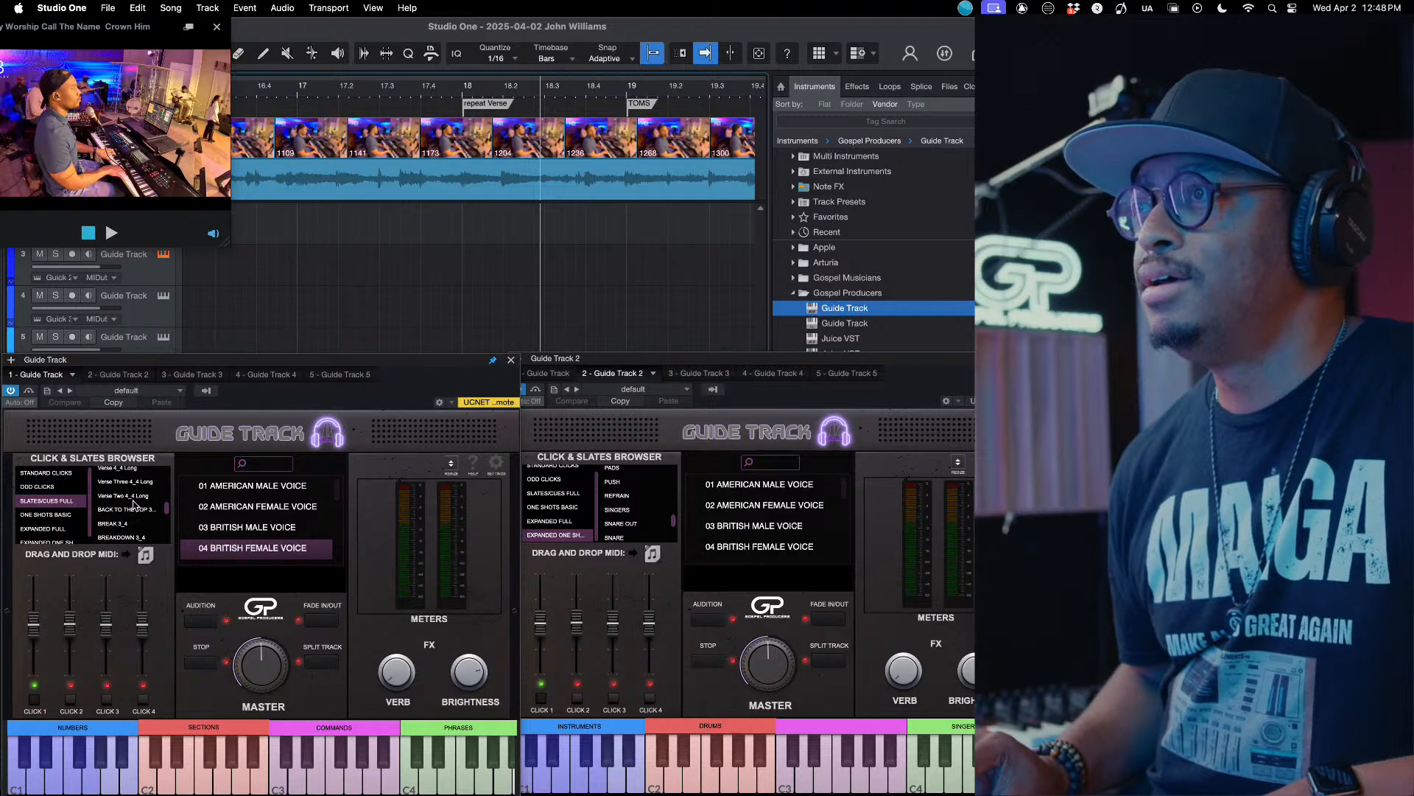
{"action": "scroll", "coordinate": [135, 505], "scroll_direction": "up", "scroll_amount": 3}
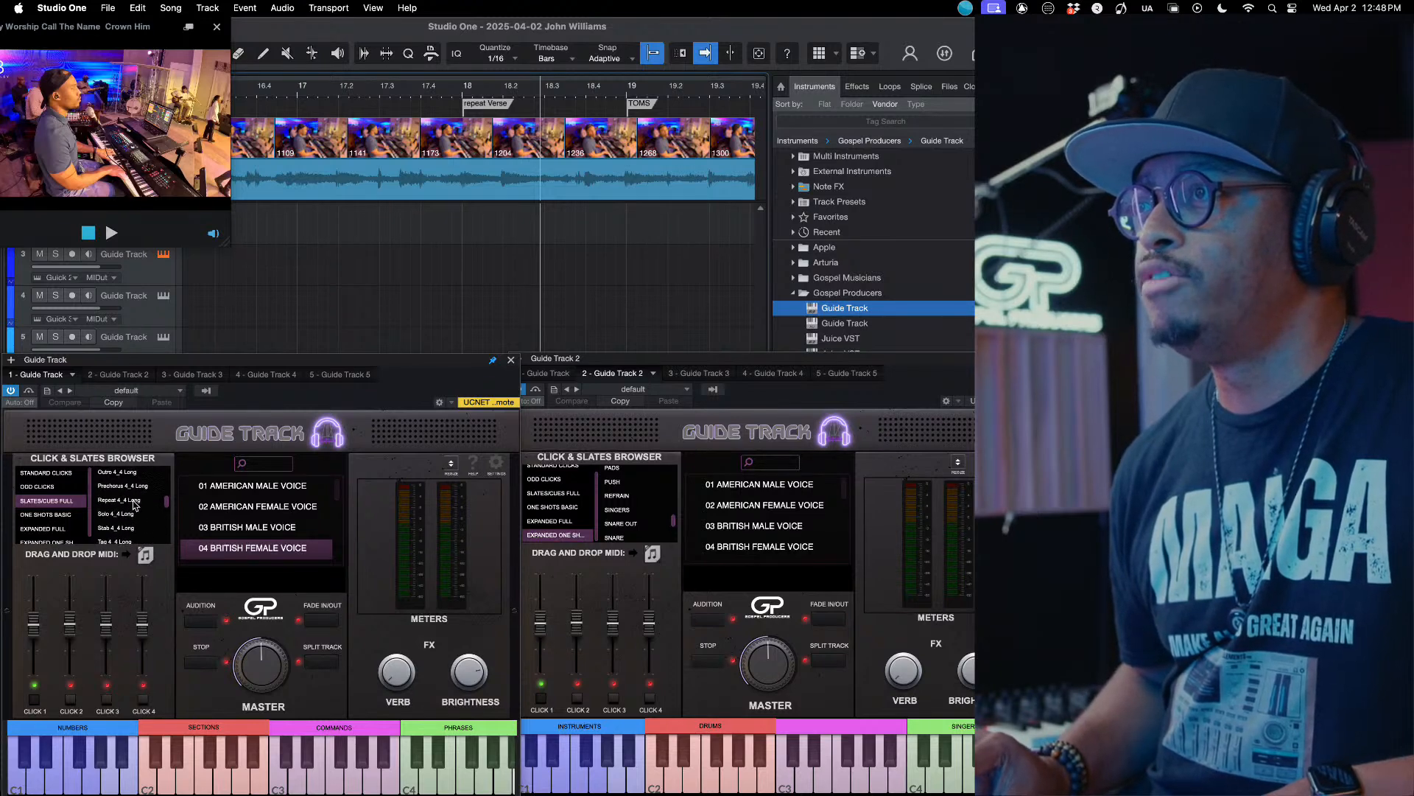
{"action": "left_click_drag", "start_coordinate": [144, 554], "coordinate": [329, 227]}
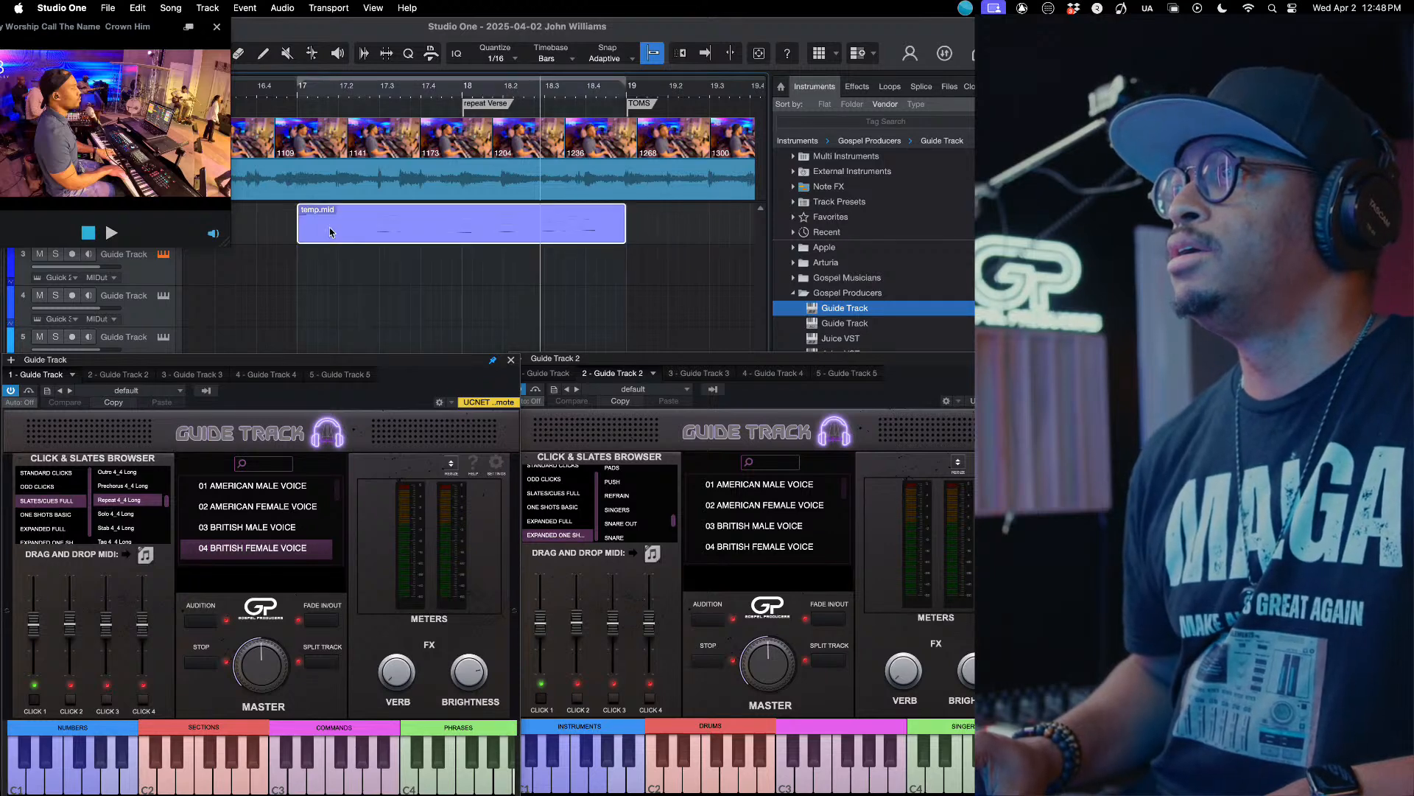
{"action": "left_click", "coordinate": [301, 96]}
{"action": "key", "text": "space"}
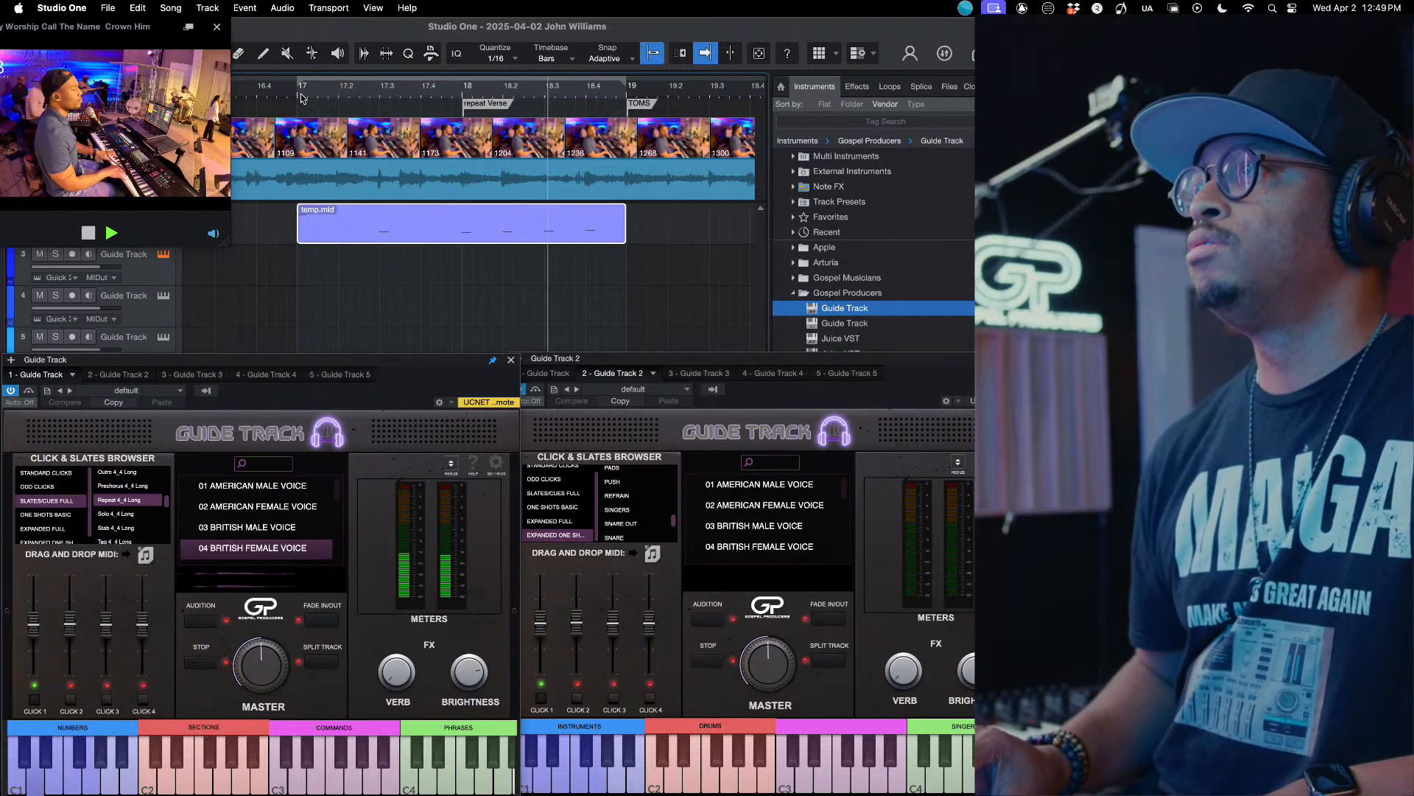
{"action": "key", "text": "space"}
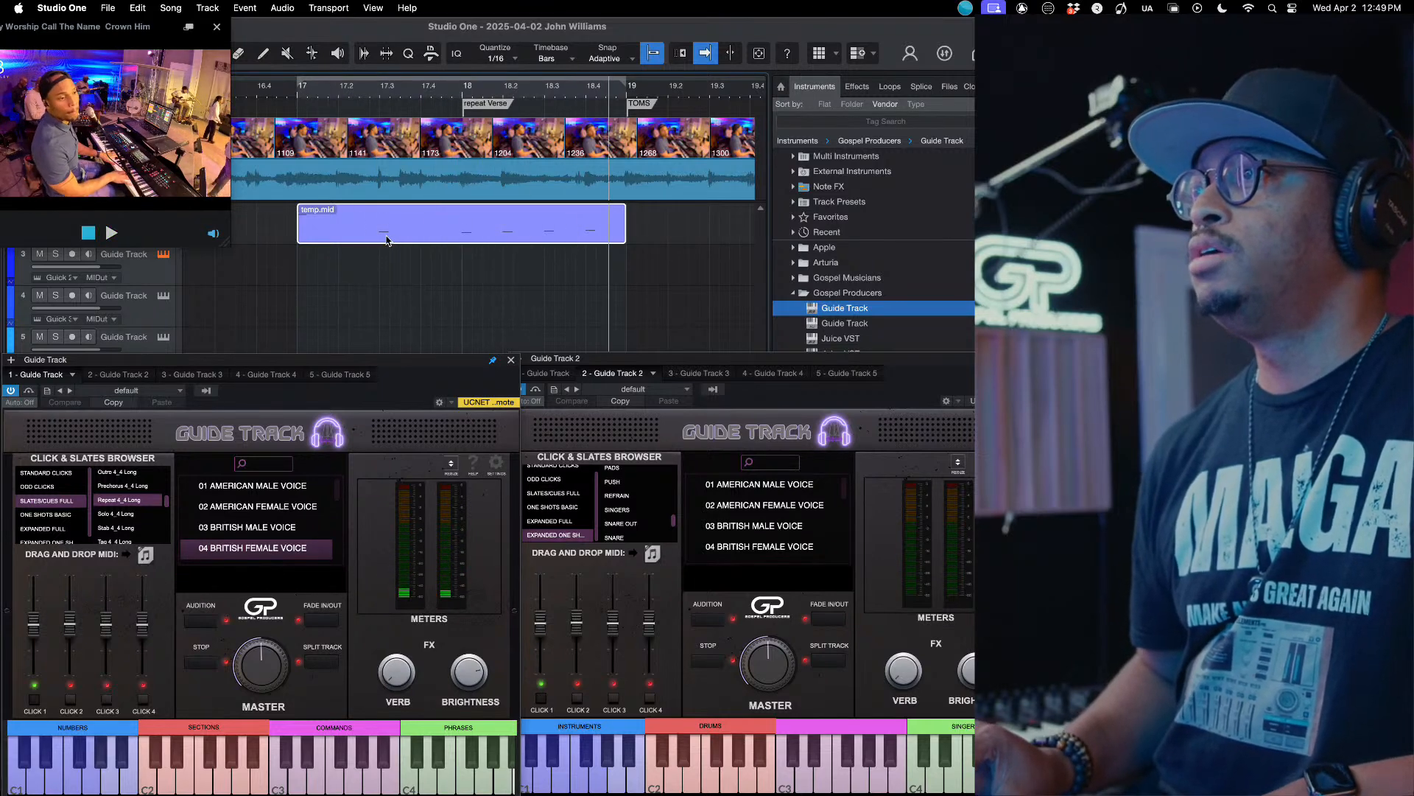
Step: Delete the first note, at beat 17.3, from the Repeat 4_4 Long clip and set the playhead to bar 17
{"action": "key", "text": "Escape"}
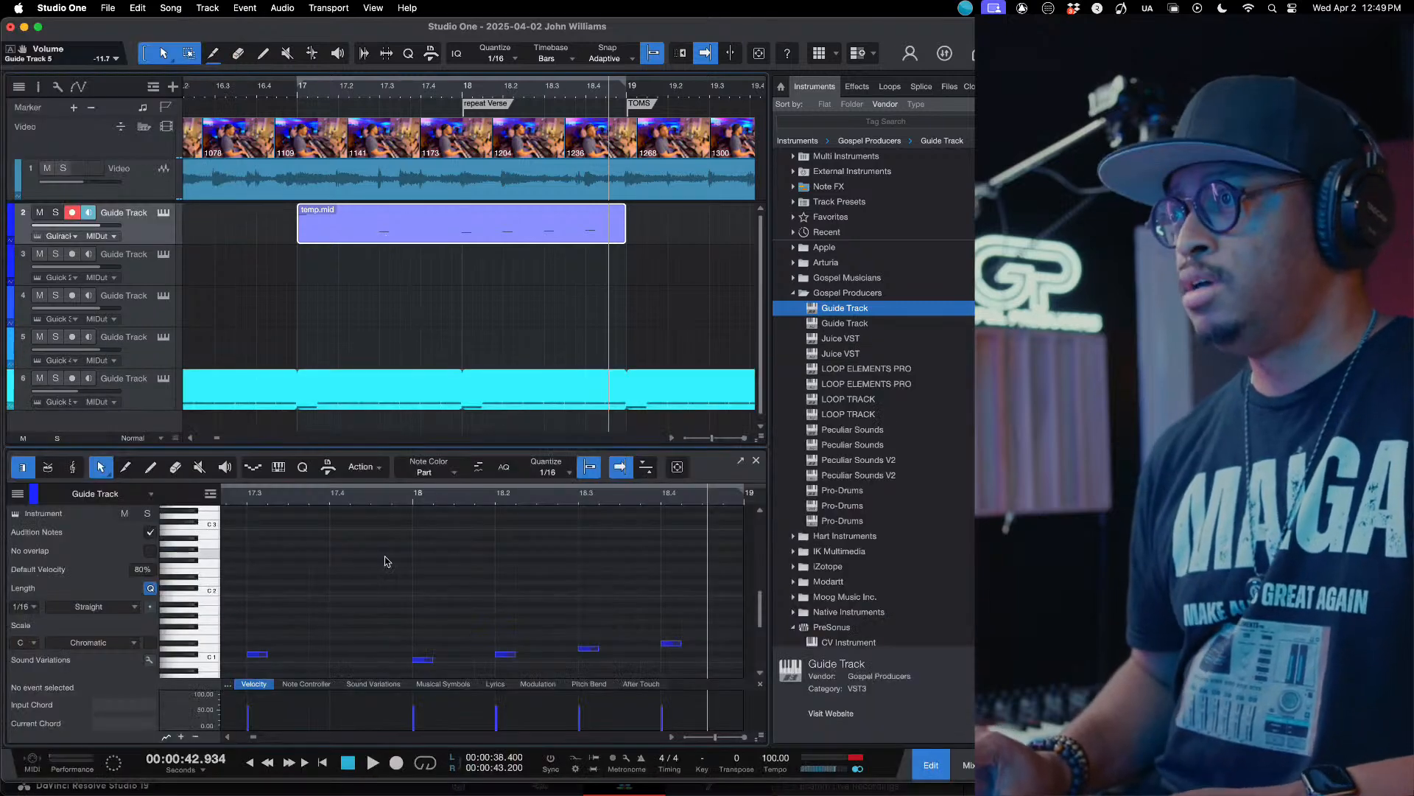
{"action": "scroll", "coordinate": [368, 654], "scroll_direction": "left", "scroll_amount": 3}
{"action": "left_click", "coordinate": [367, 654]}
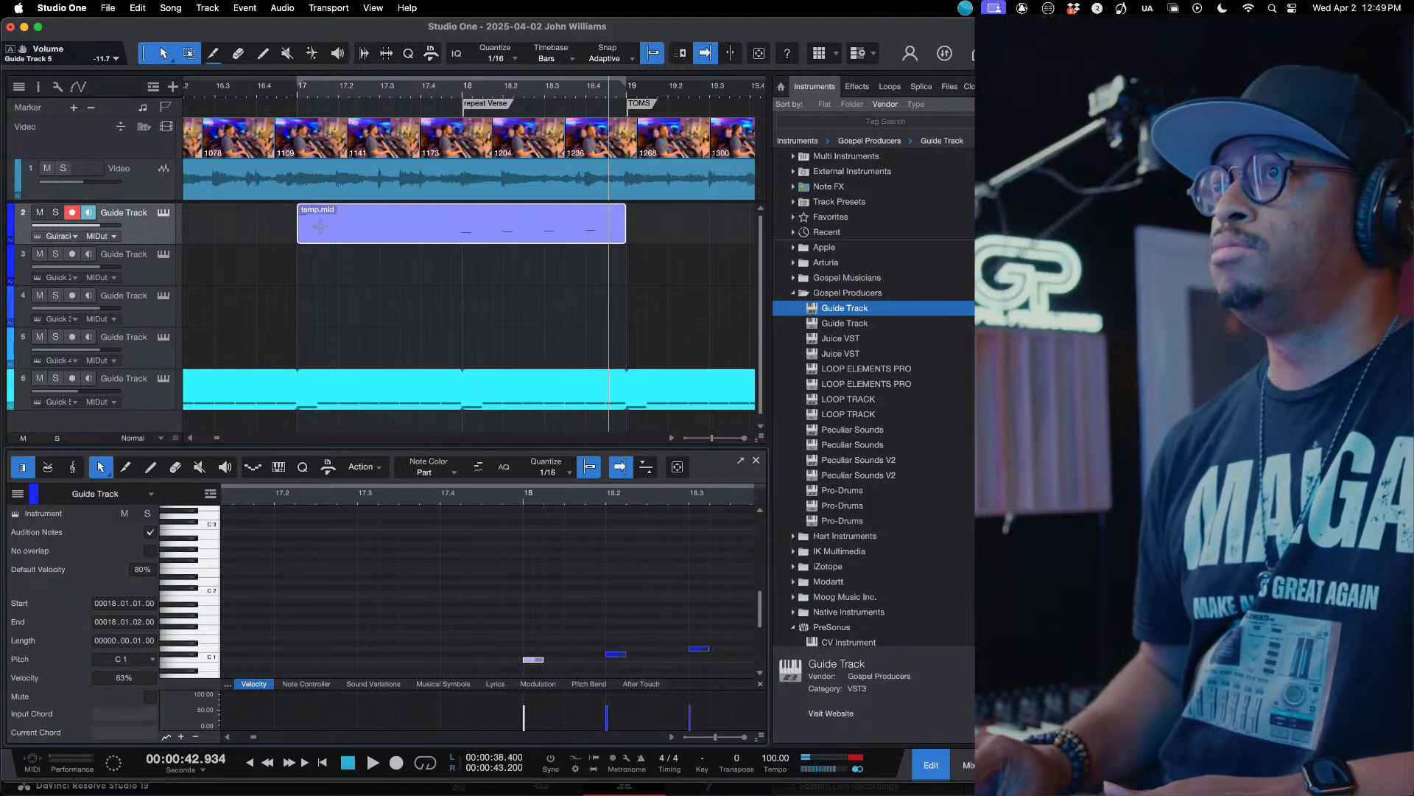
{"action": "left_click", "coordinate": [294, 104]}
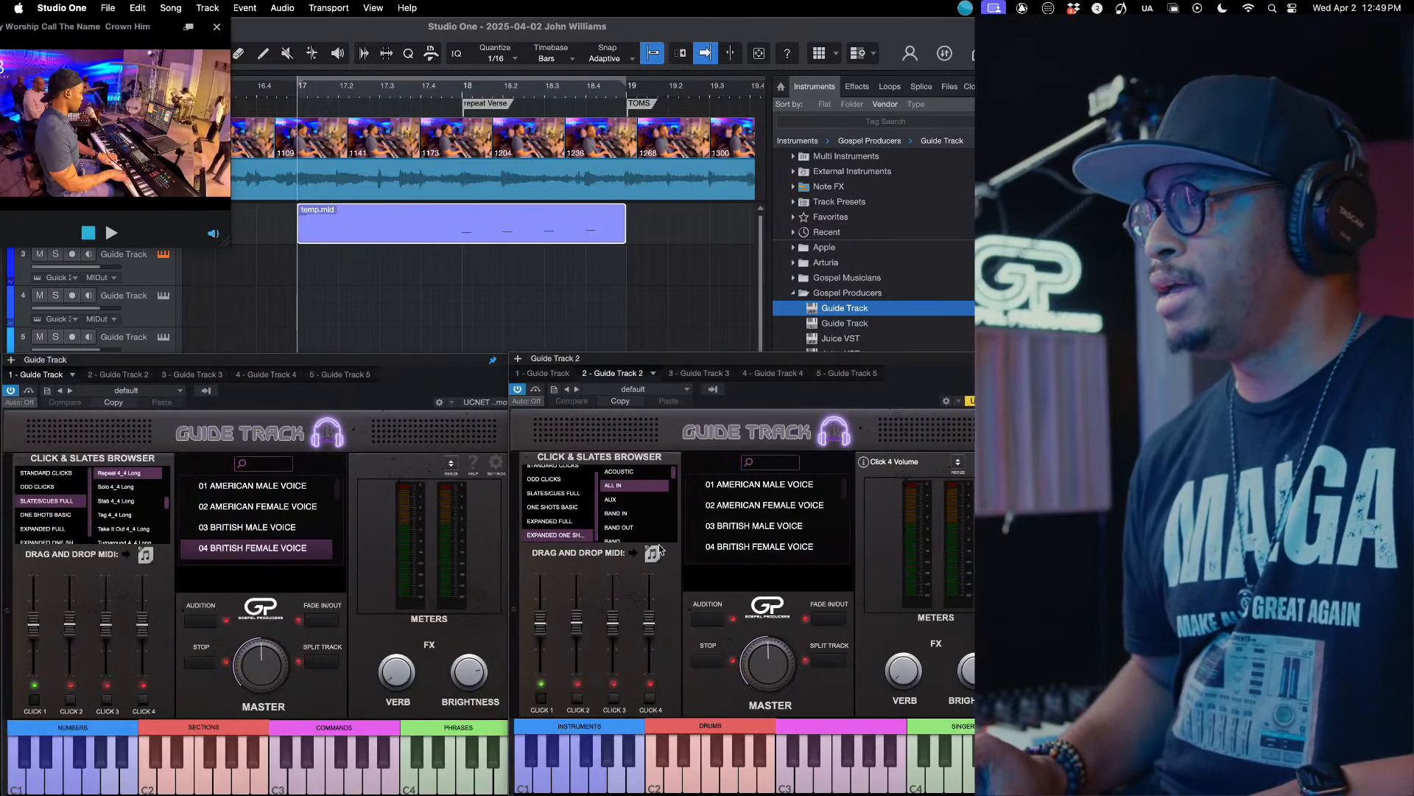
Step: Place the TOMS cue from Guide Track 2's Expanded One Shots at beat 17.3 on track 3 and play from just before bar 17
{"action": "scroll", "coordinate": [631, 521], "scroll_direction": "down", "scroll_amount": 3}
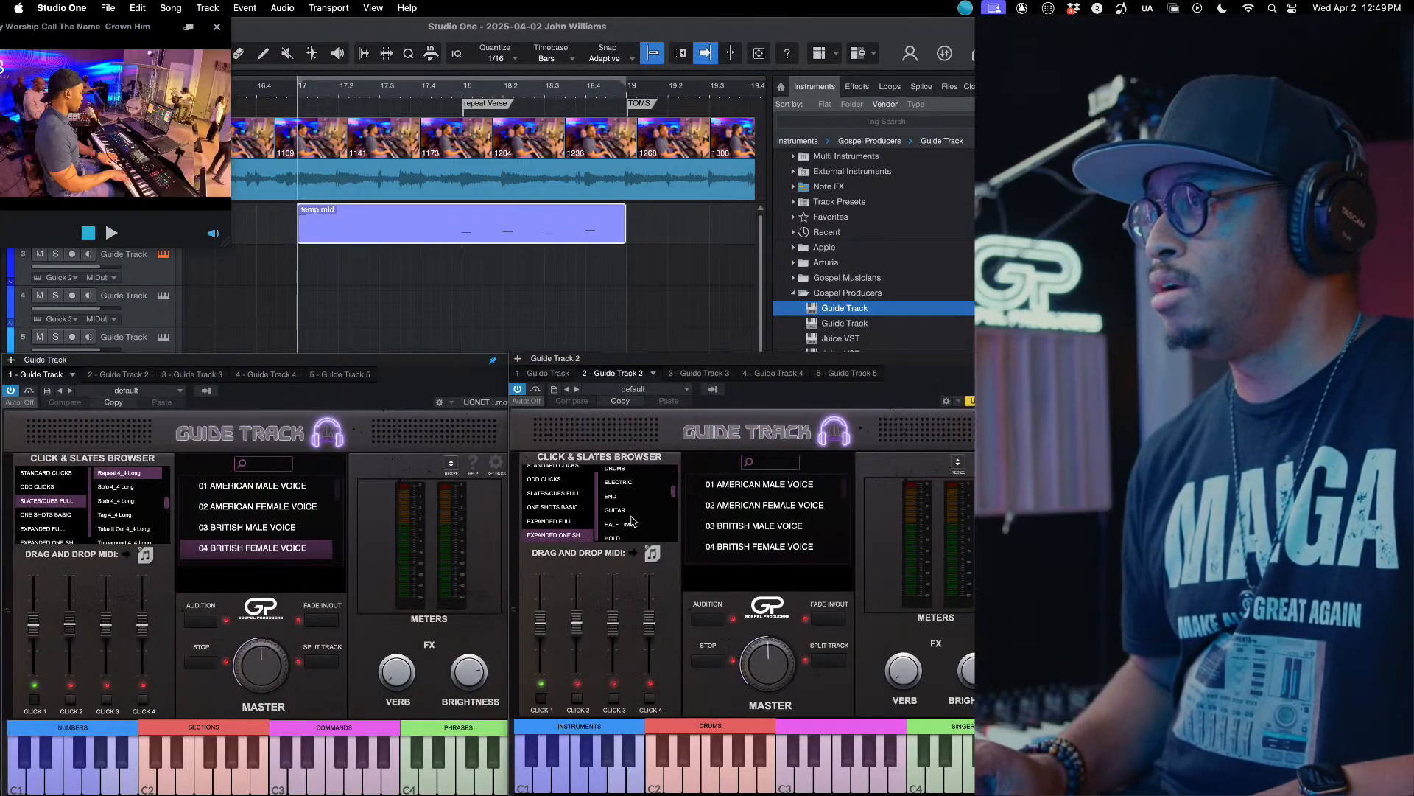
{"action": "scroll", "coordinate": [631, 522], "scroll_direction": "down", "scroll_amount": 5}
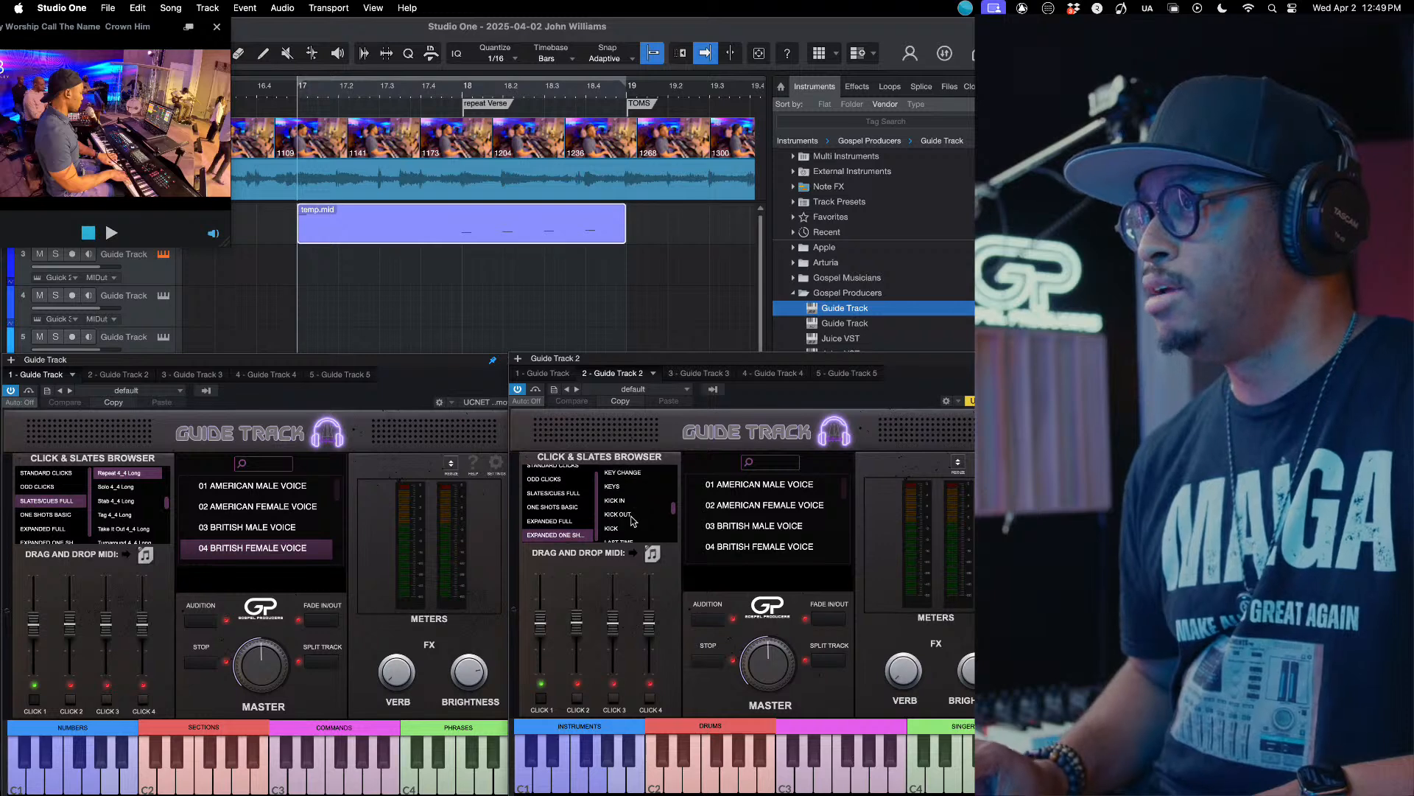
{"action": "scroll", "coordinate": [631, 522], "scroll_direction": "down", "scroll_amount": 5}
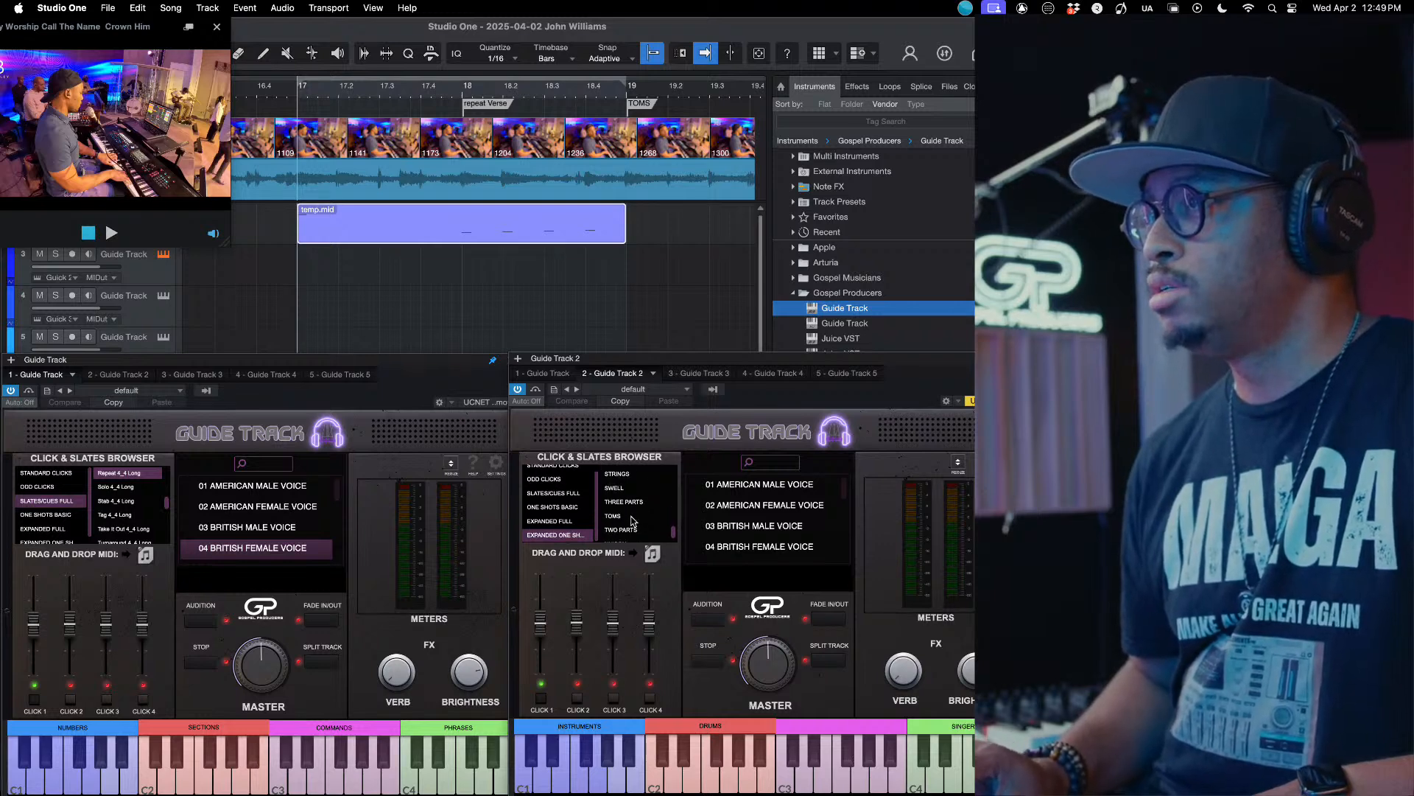
{"action": "left_click_drag", "start_coordinate": [652, 557], "coordinate": [409, 281]}
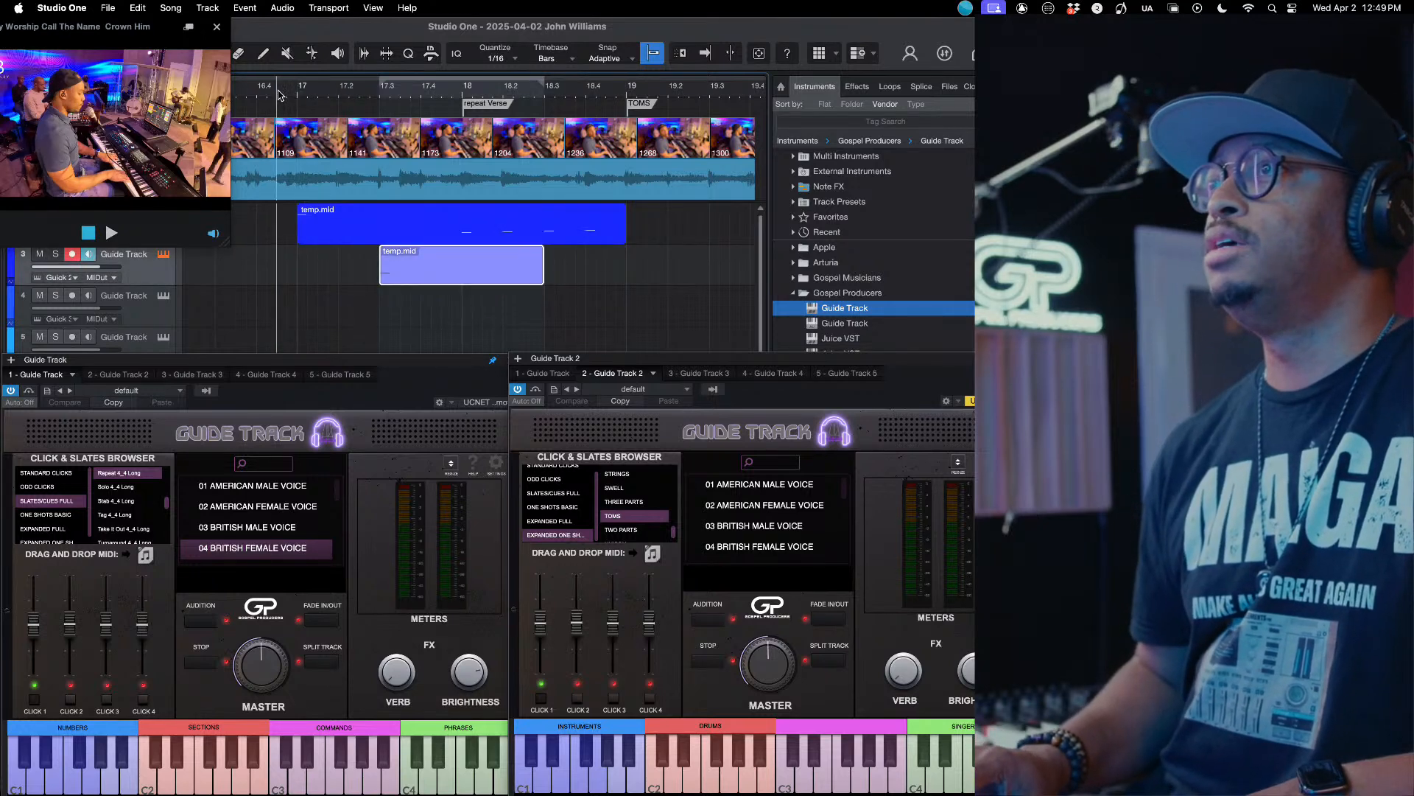
{"action": "key", "text": "space"}
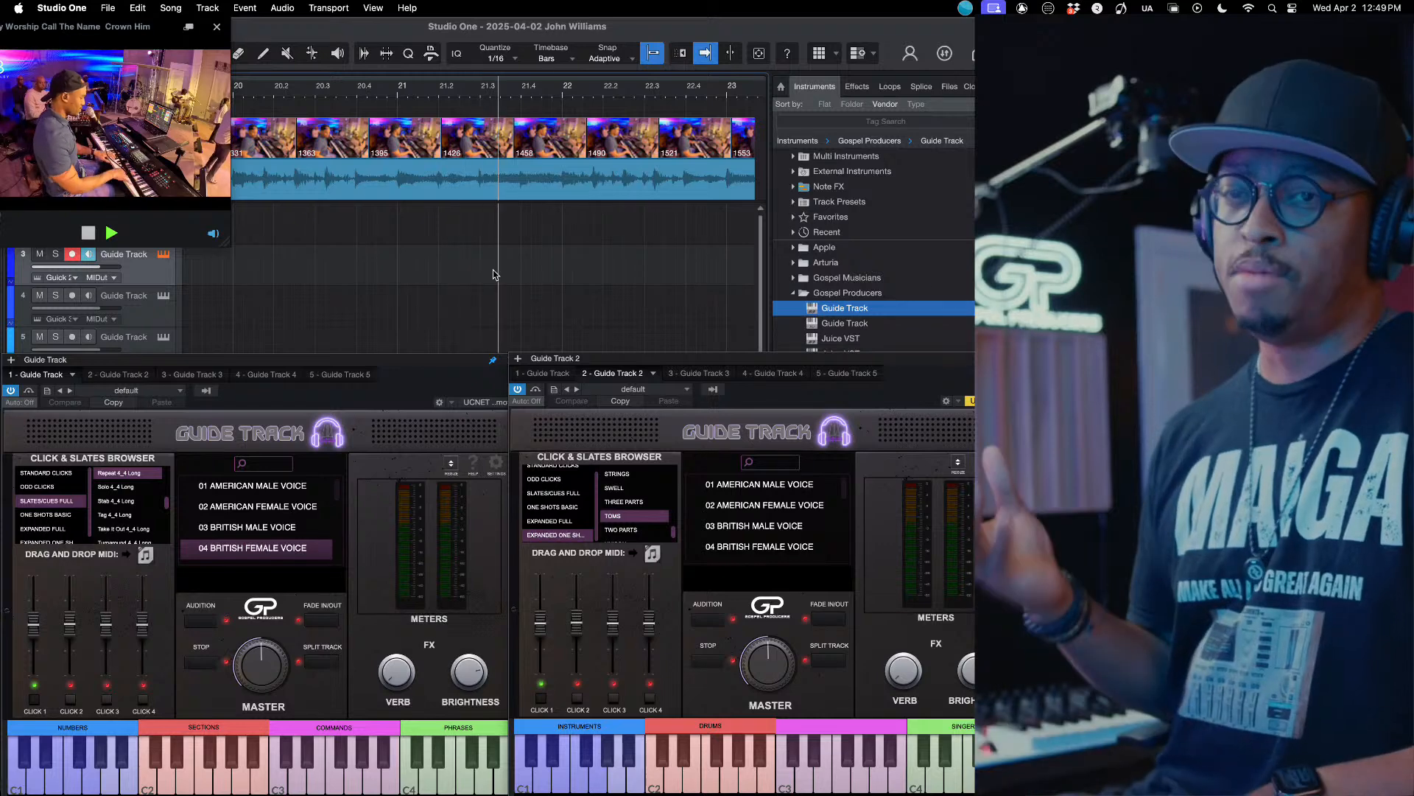
Step: Follow the playback towards the Chorus Guitar marker at bar 26 and stop just before it
{"action": "scroll", "coordinate": [636, 241], "scroll_direction": "down", "scroll_amount": 4}
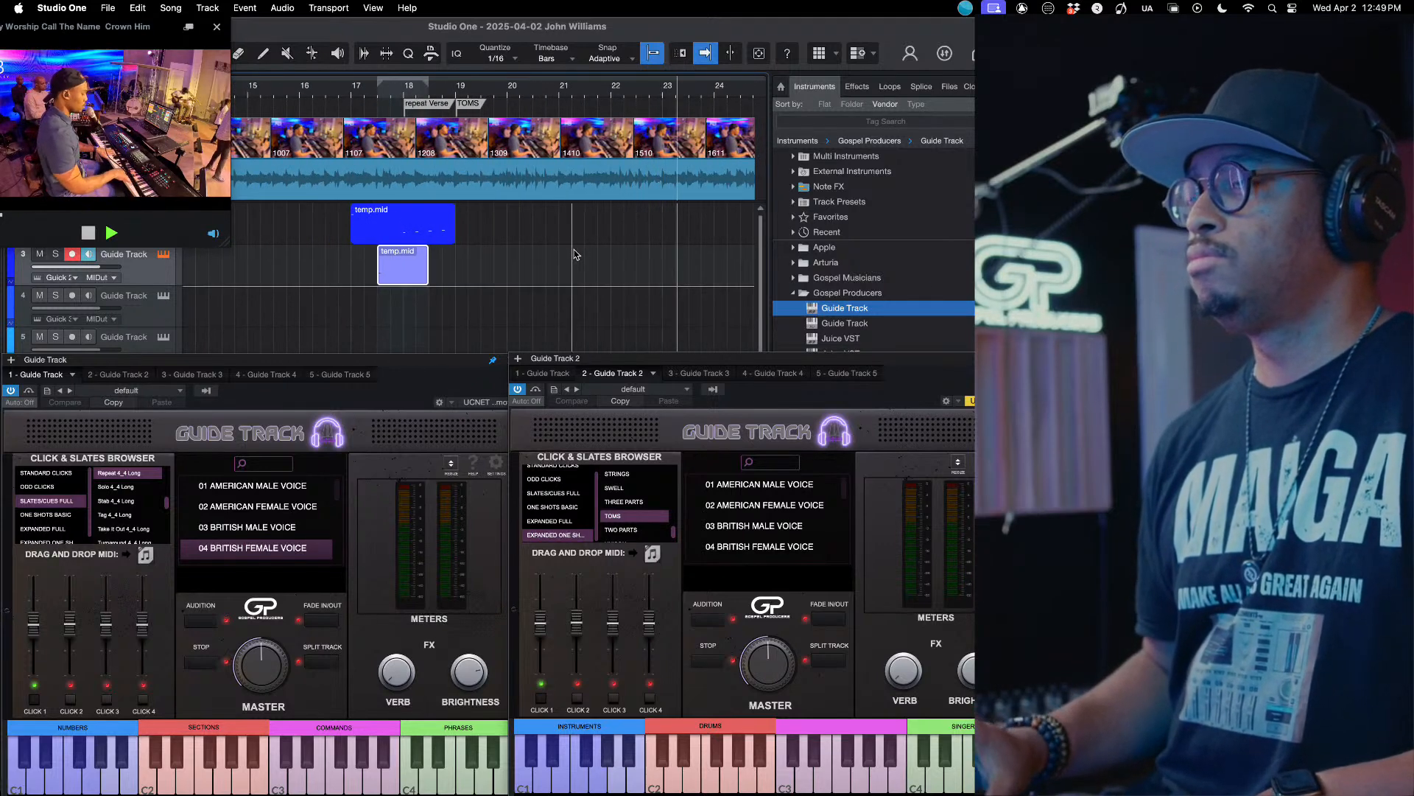
{"action": "scroll", "coordinate": [566, 284], "scroll_direction": "right", "scroll_amount": 5}
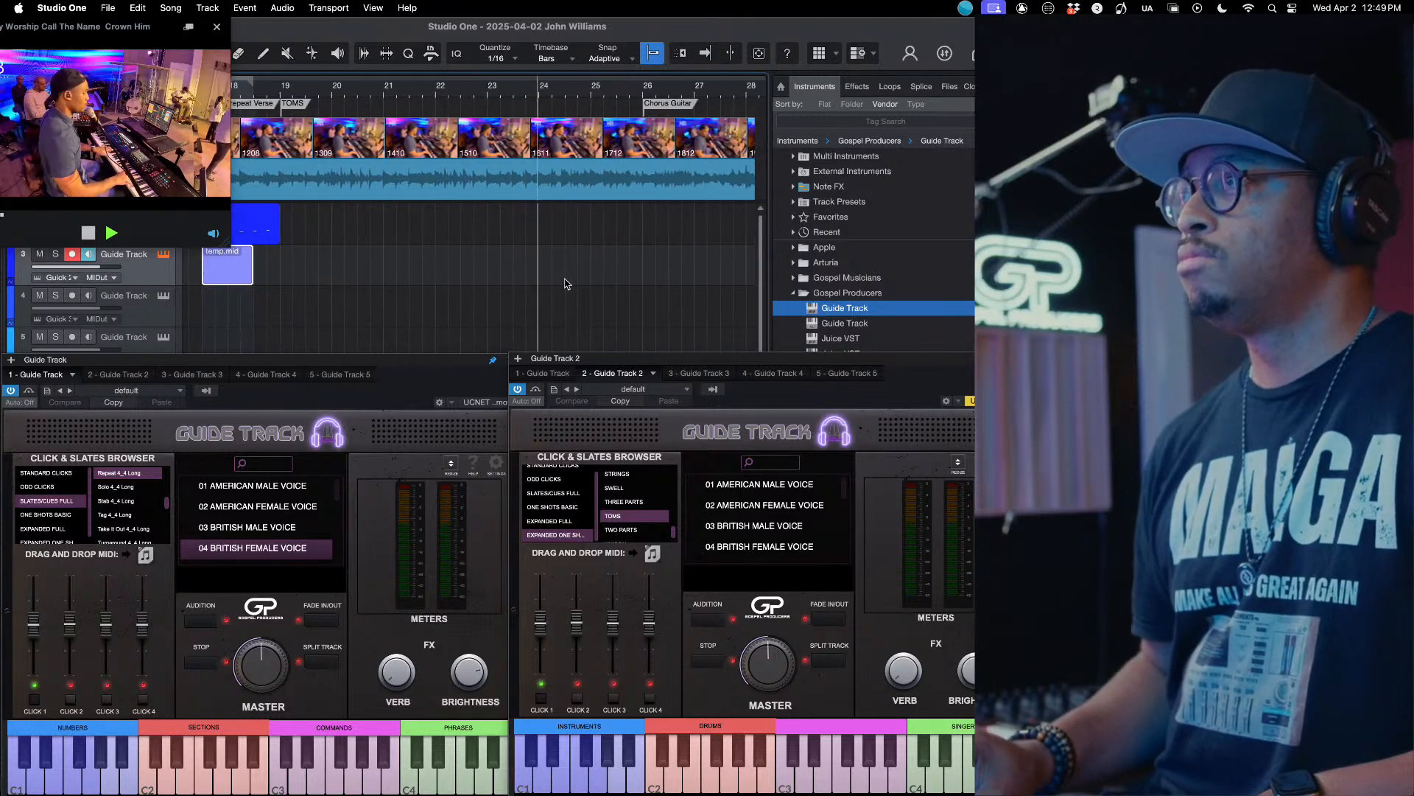
{"action": "scroll", "coordinate": [566, 284], "scroll_direction": "right", "scroll_amount": 1}
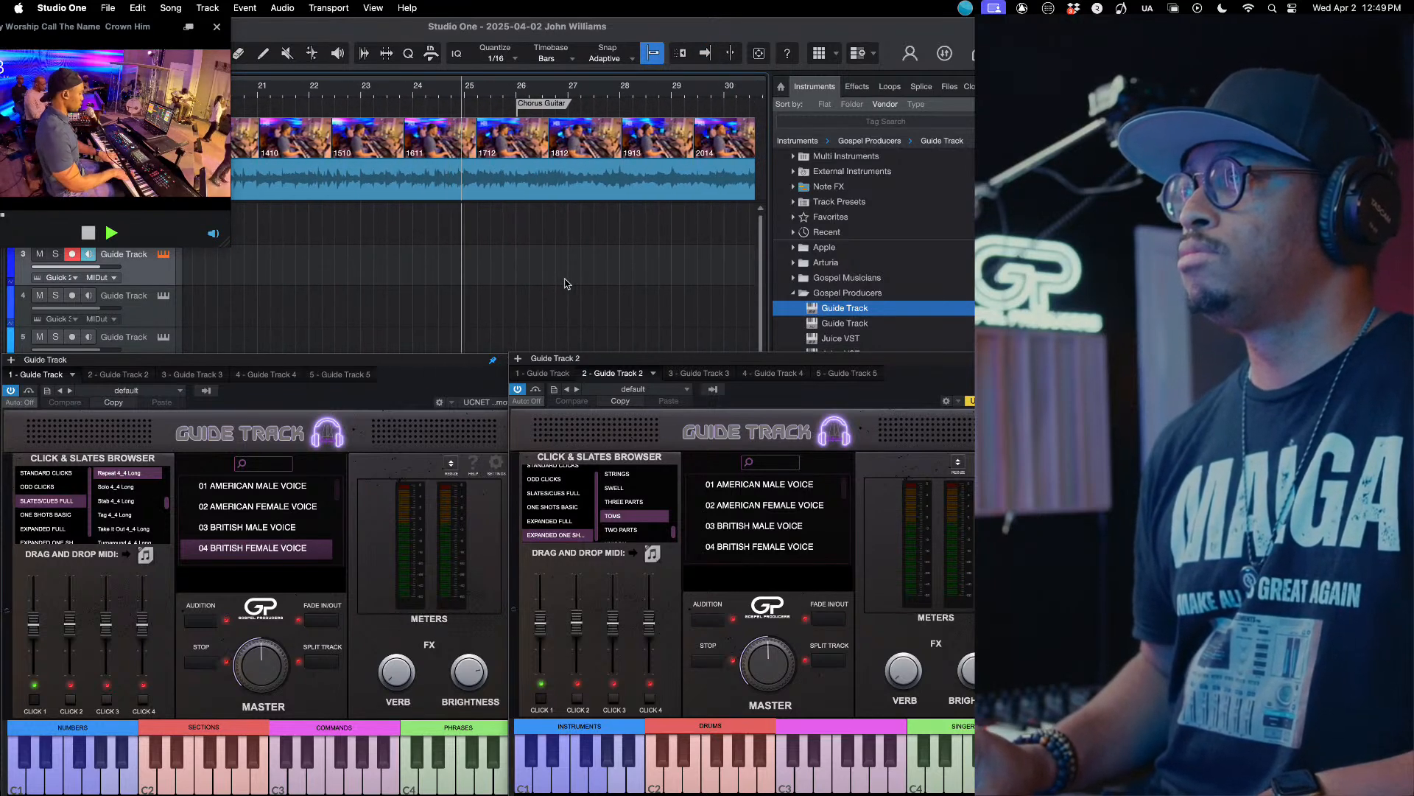
{"action": "key", "text": "space"}
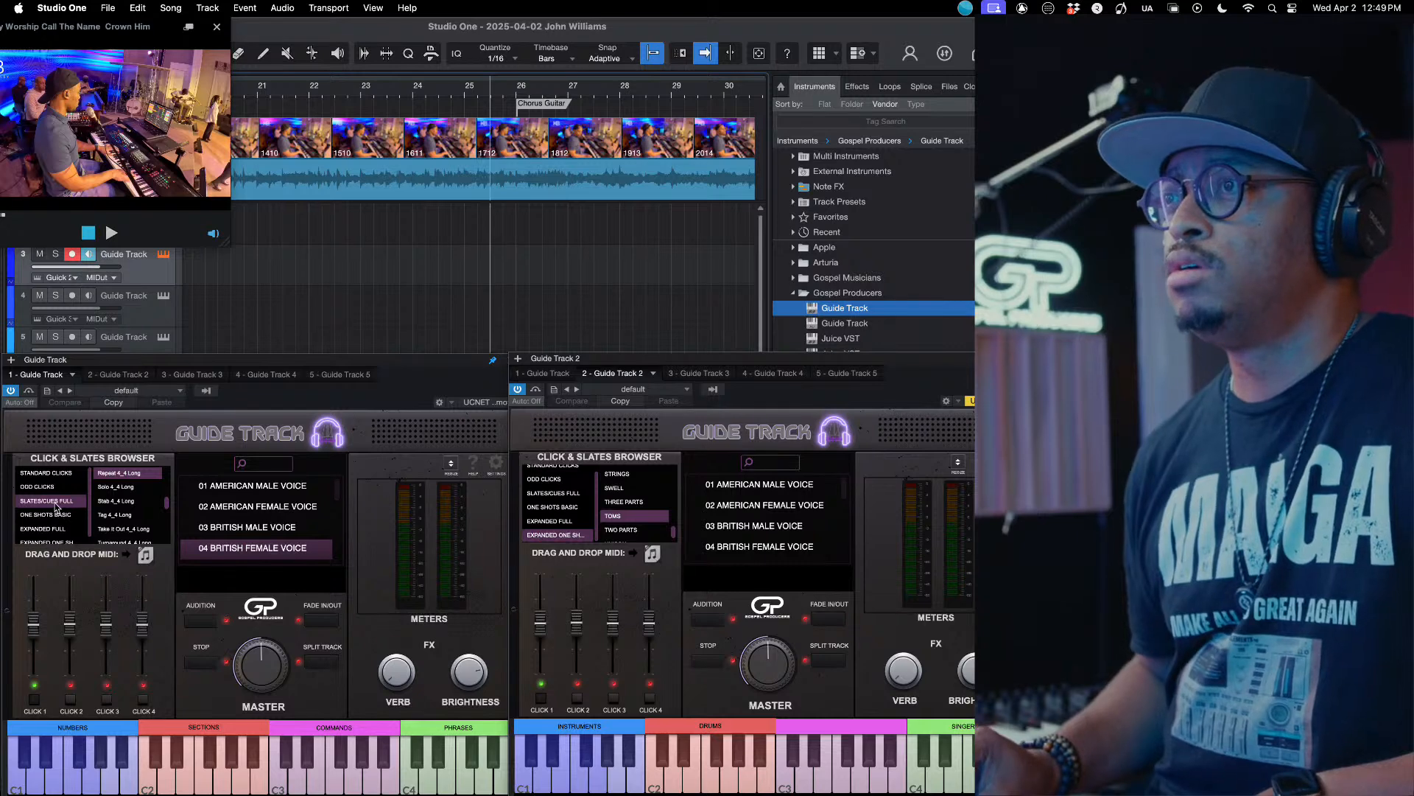
Step: Place the Chorus 4_4 Long slate at bar 25 on track 2 and delete its note at beat 25.3
{"action": "scroll", "coordinate": [156, 530], "scroll_direction": "up", "scroll_amount": 8}
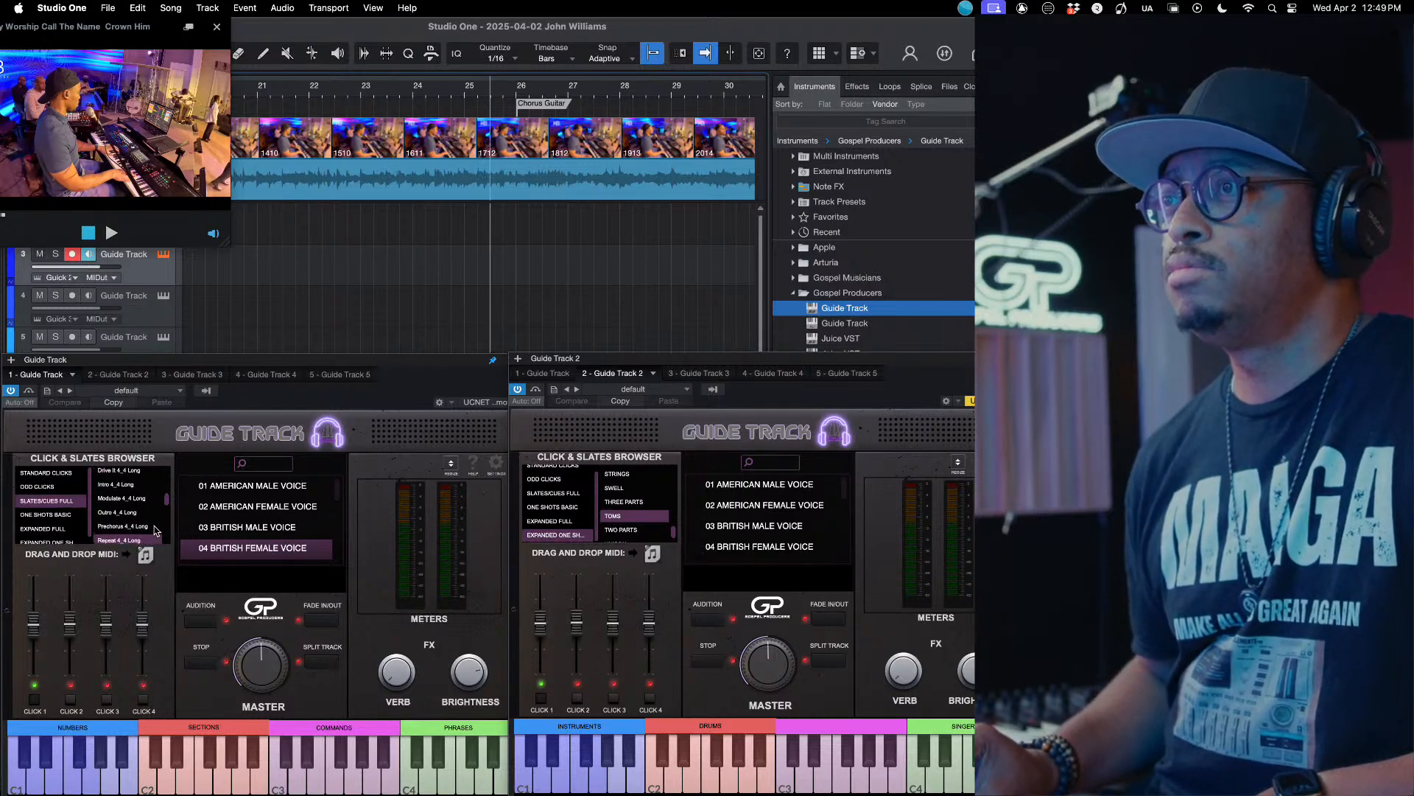
{"action": "left_click", "coordinate": [131, 485]}
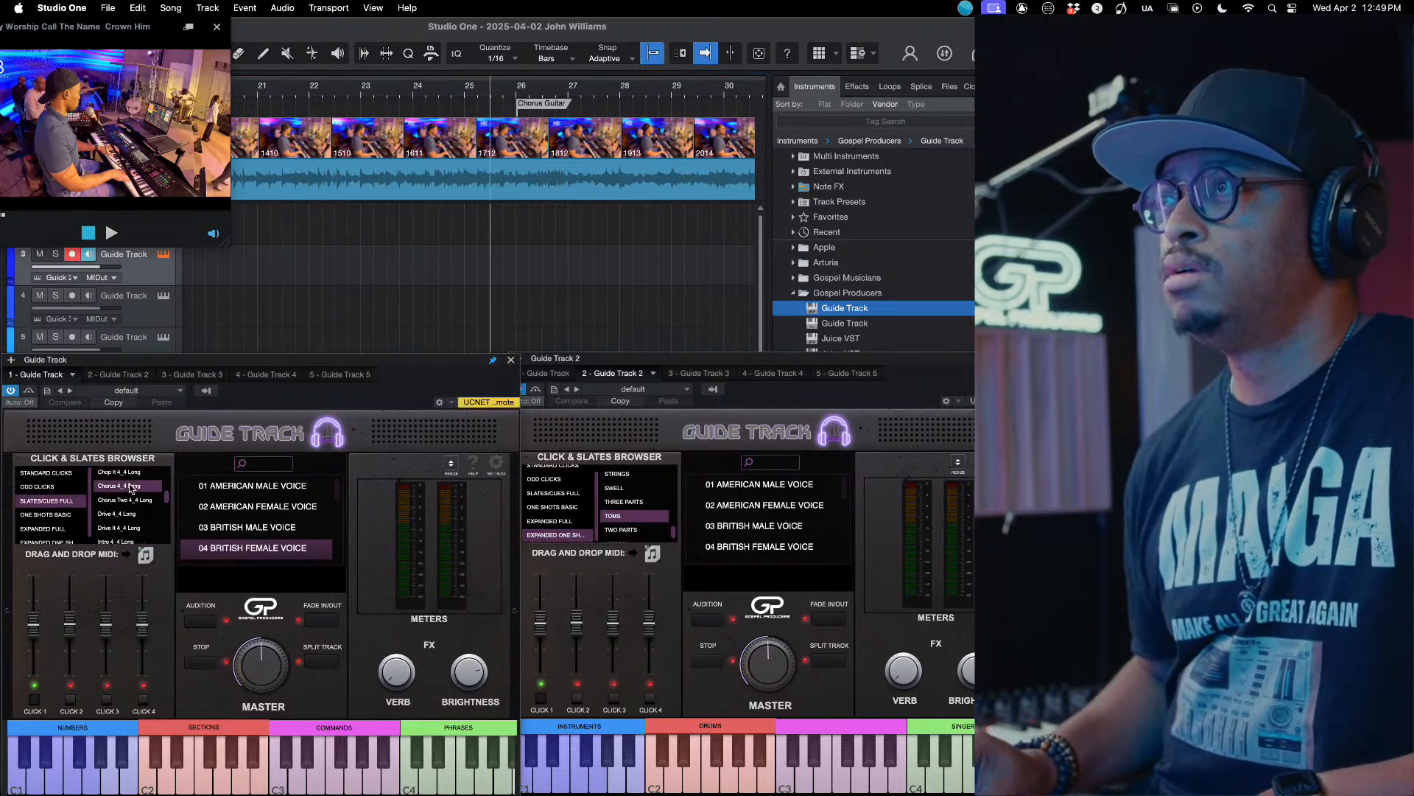
{"action": "left_click_drag", "start_coordinate": [146, 555], "coordinate": [491, 218]}
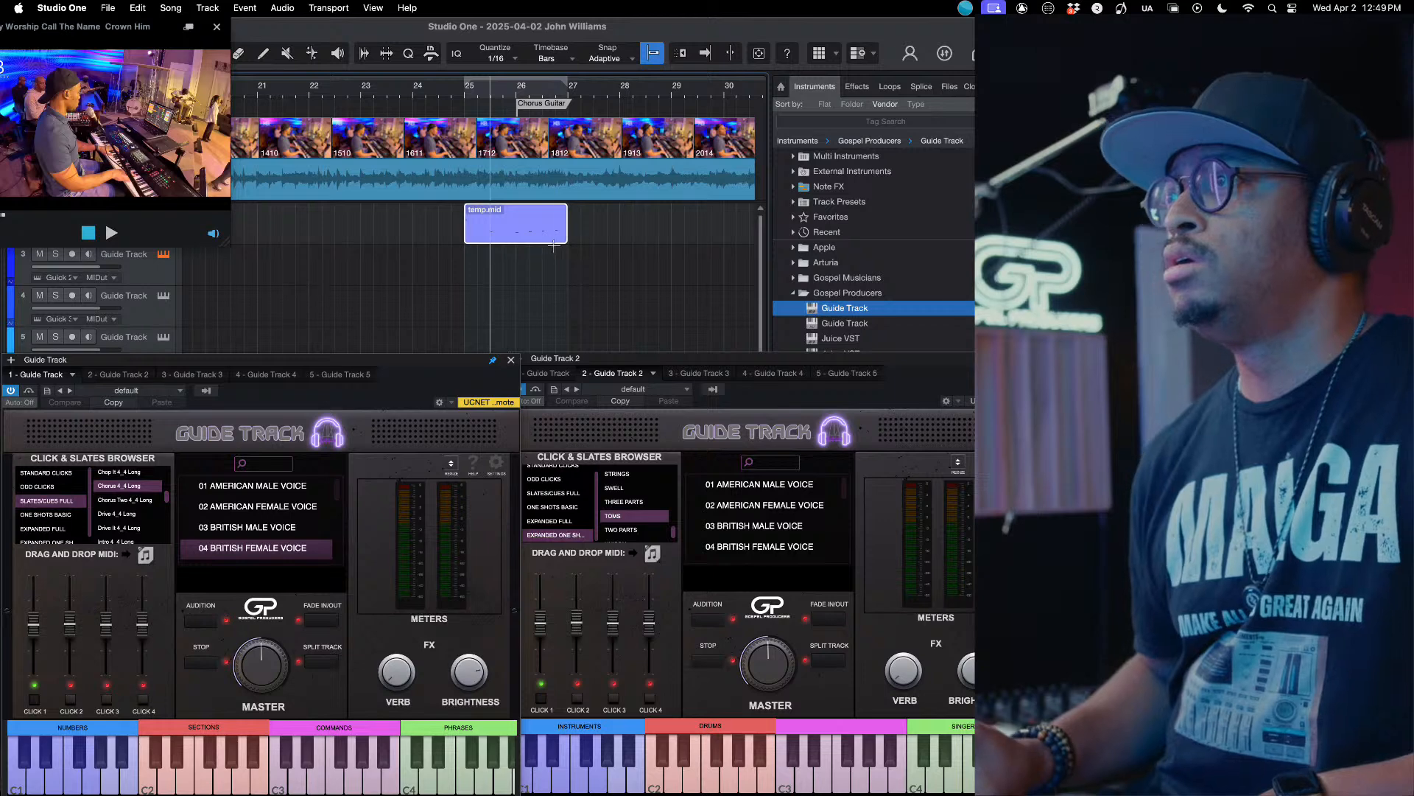
{"action": "double_click", "coordinate": [498, 240]}
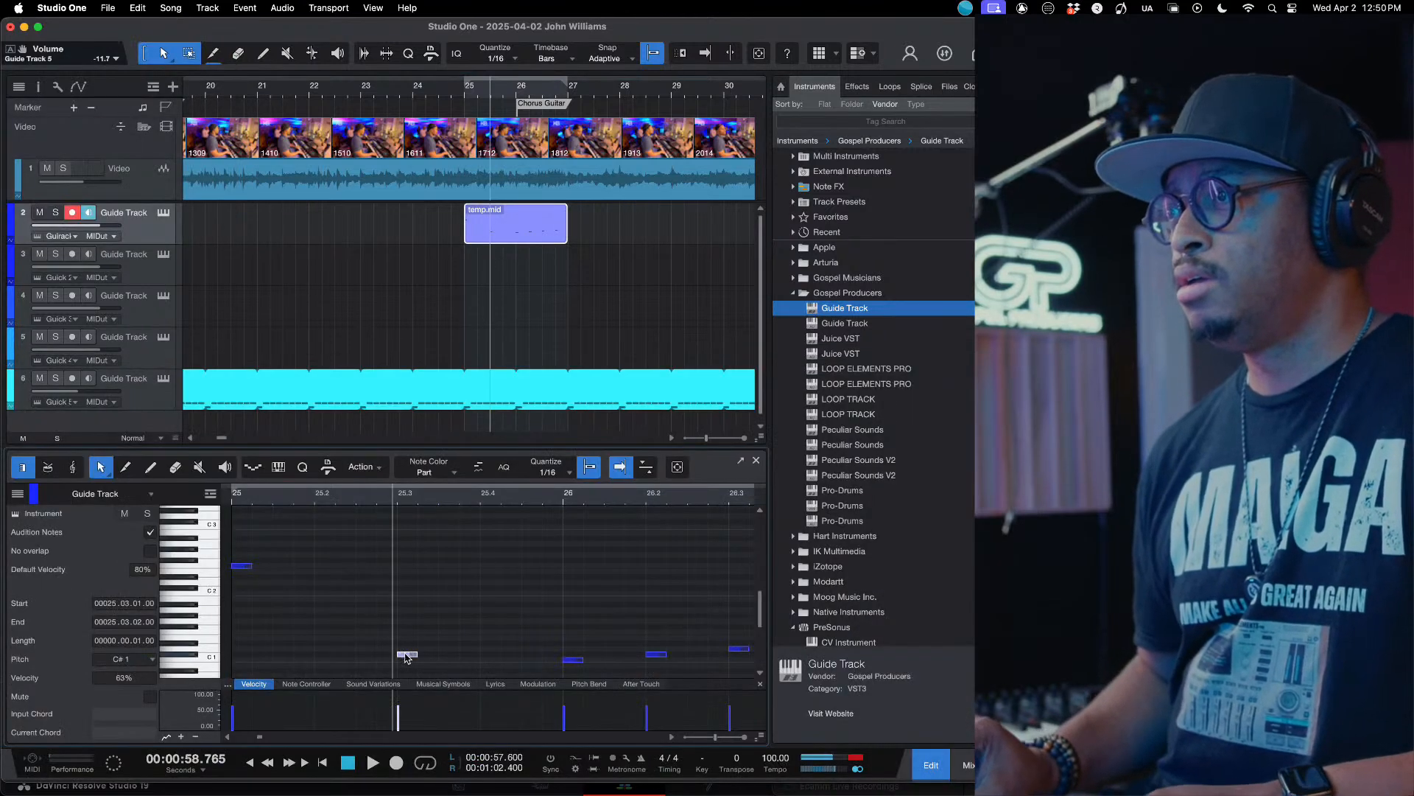
{"action": "key", "text": "Delete"}
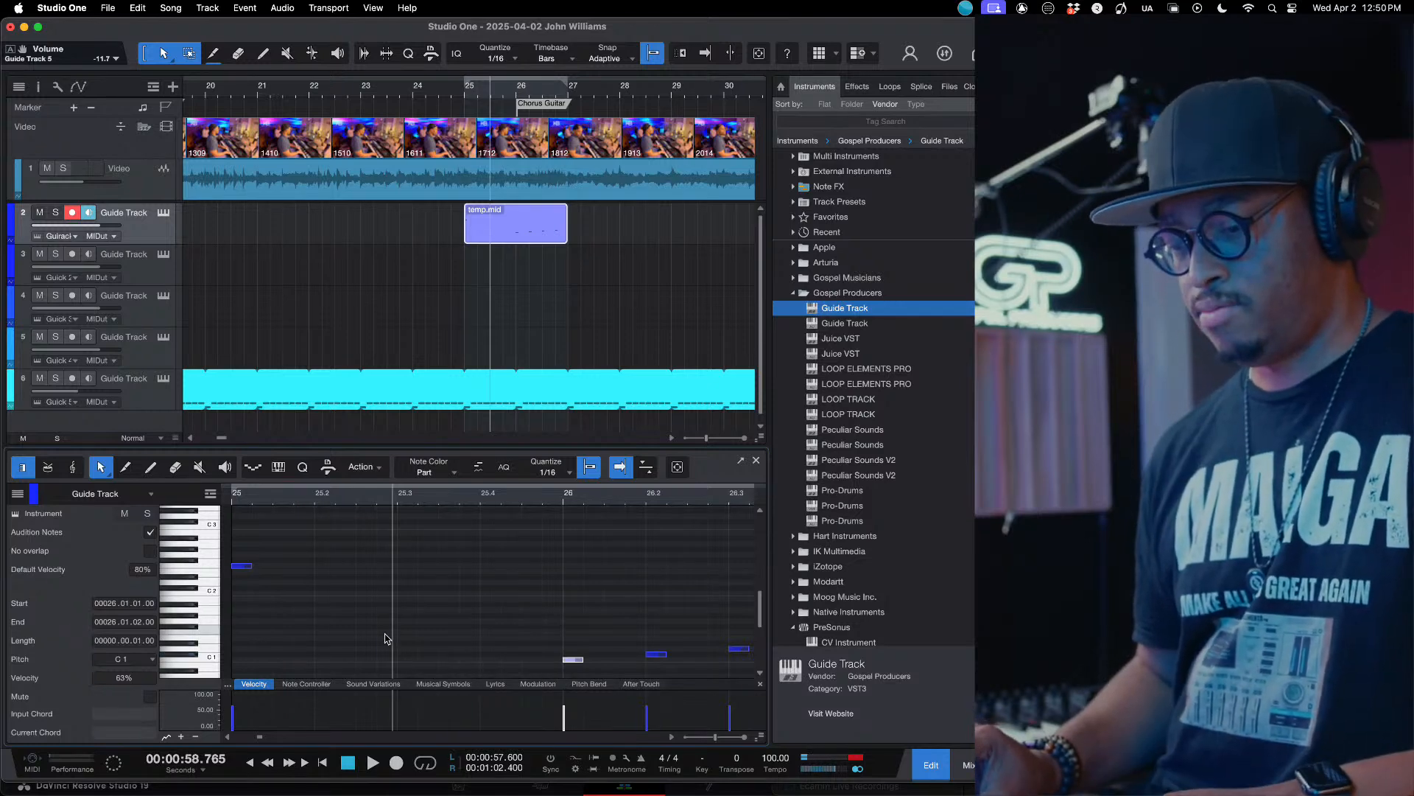
Step: Choose the GUITAR cue from Guide Track 2's Expanded One Shots, then close and reopen that instrument's window
{"action": "key", "text": "super+alt+w"}
{"action": "scroll", "coordinate": [638, 495], "scroll_direction": "up", "scroll_amount": 5}
{"action": "scroll", "coordinate": [638, 495], "scroll_direction": "up", "scroll_amount": 5}
{"action": "scroll", "coordinate": [639, 494], "scroll_direction": "up", "scroll_amount": 1}
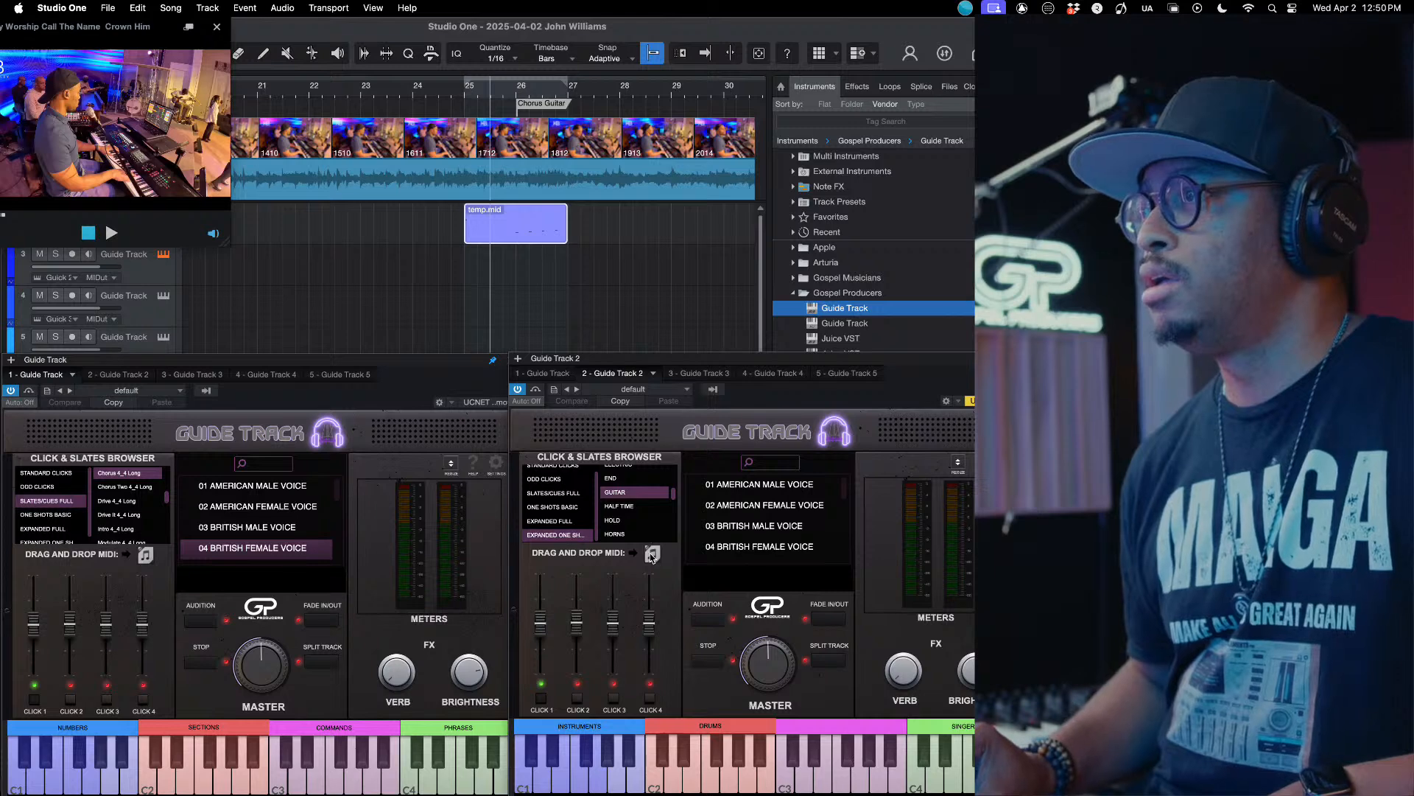
{"action": "left_click", "coordinate": [145, 560]}
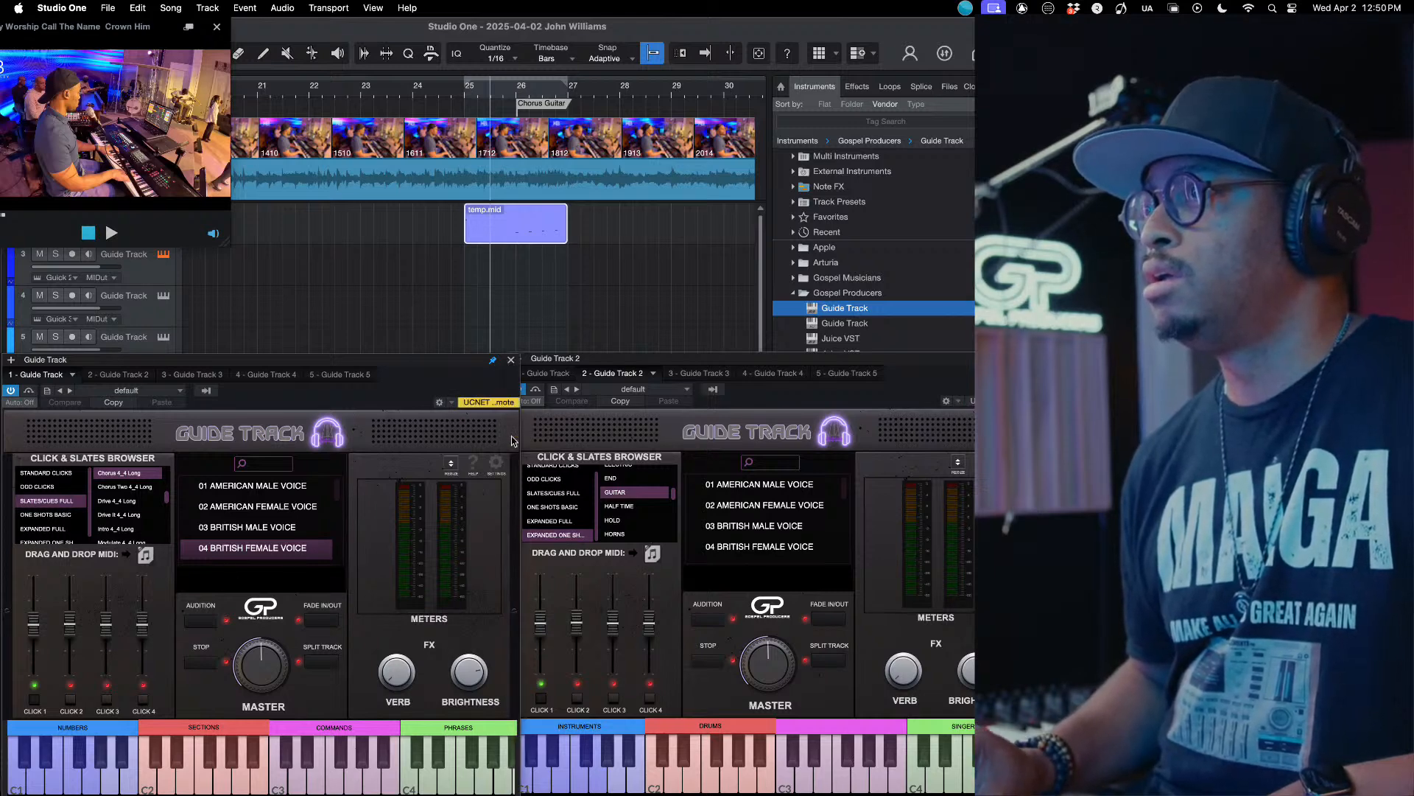
{"action": "left_click", "coordinate": [654, 557]}
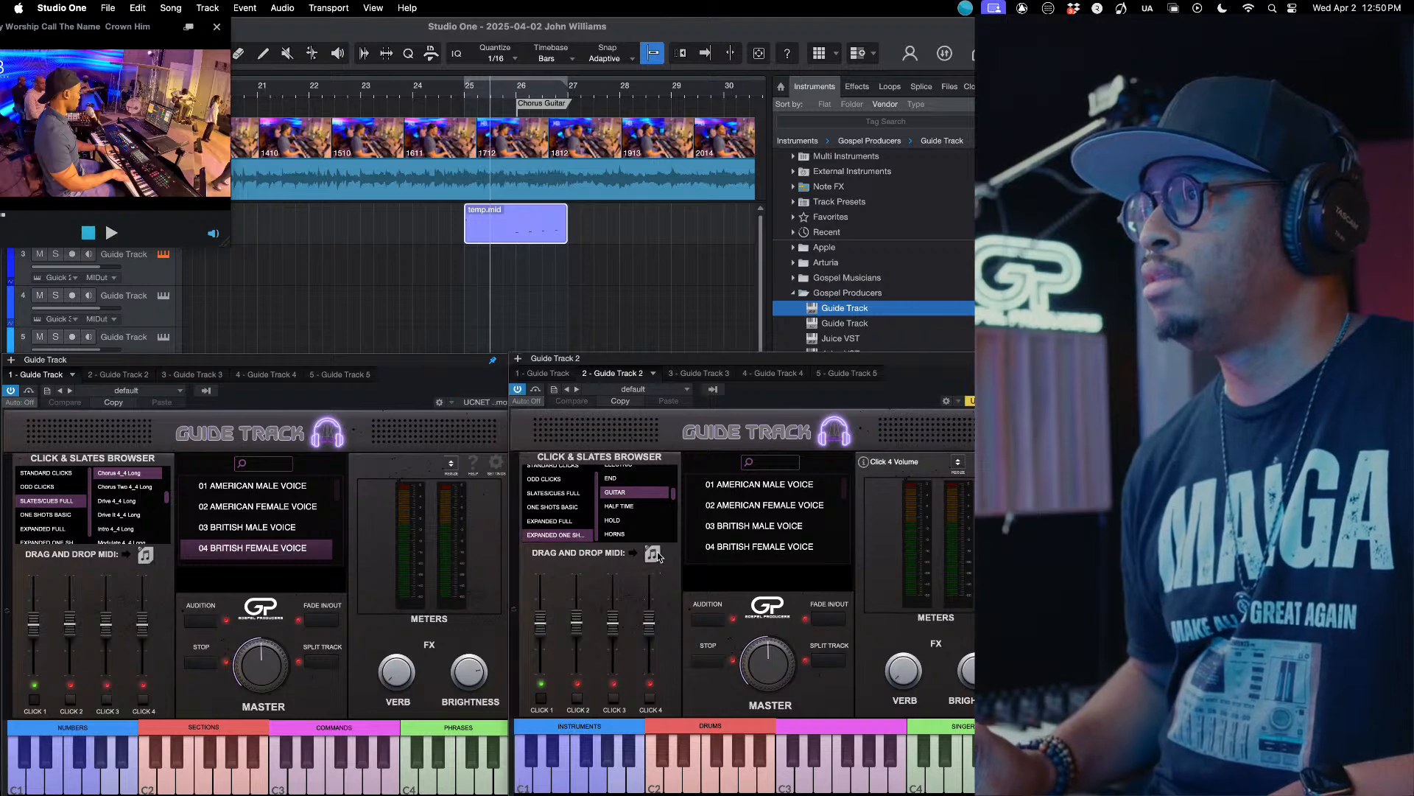
{"action": "left_click", "coordinate": [635, 496]}
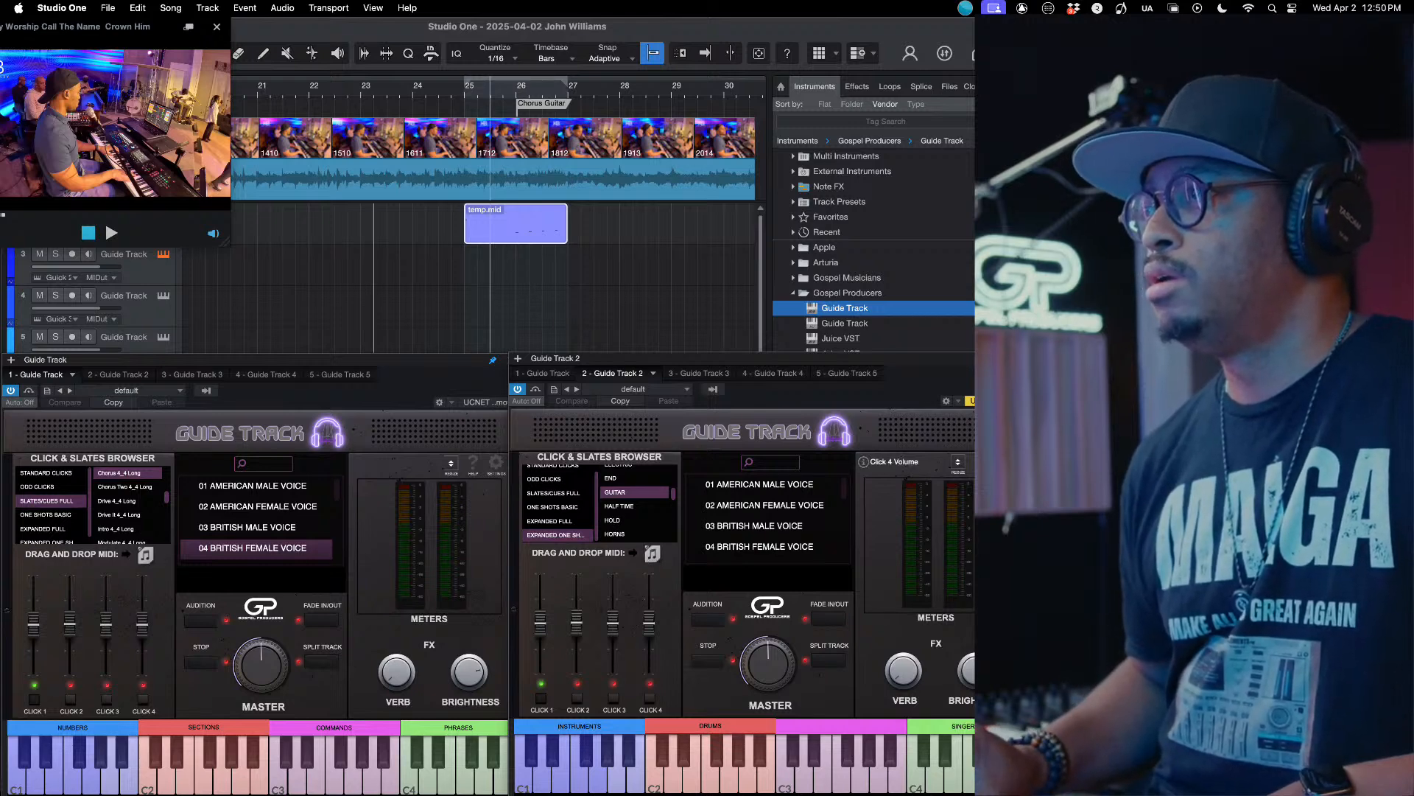
{"action": "left_click", "coordinate": [1017, 359]}
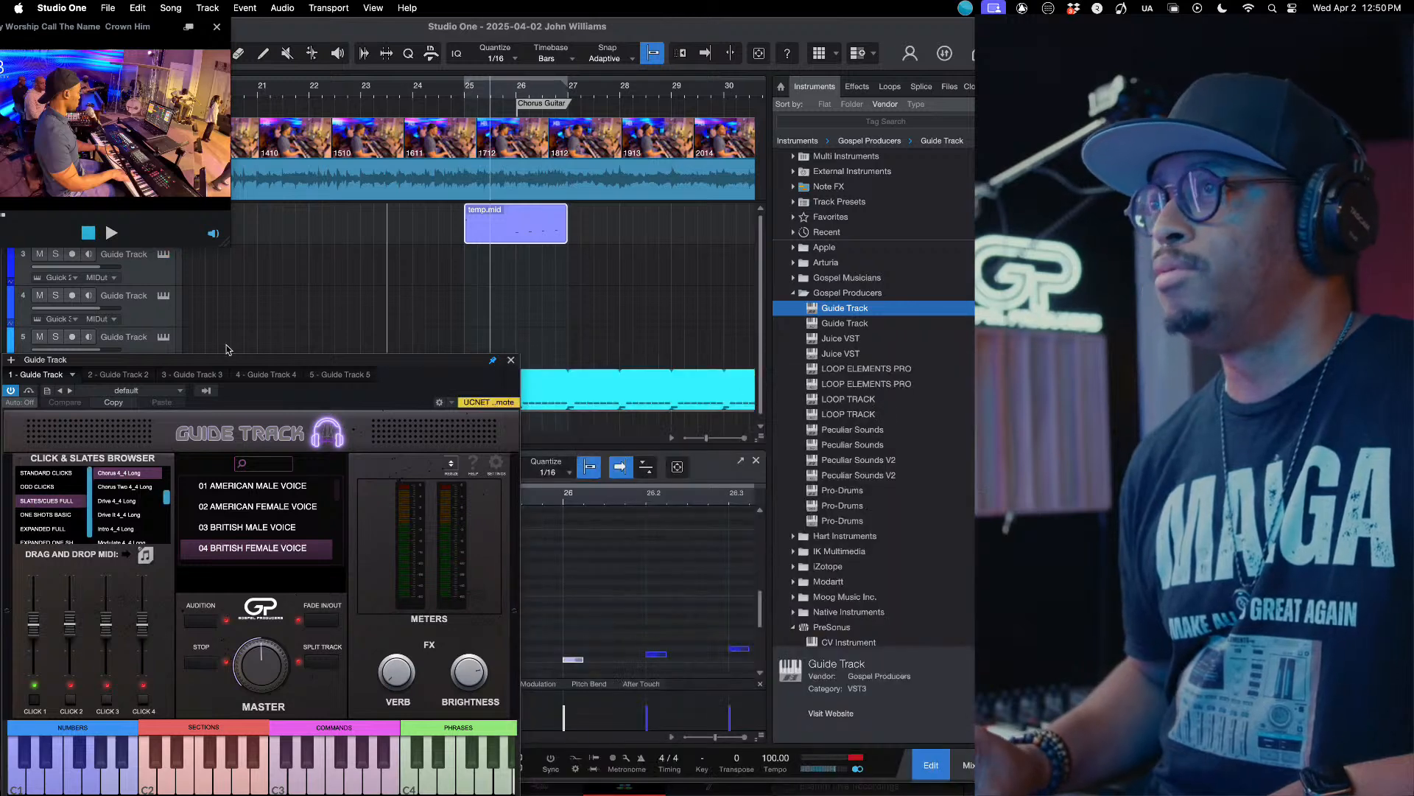
{"action": "left_click", "coordinate": [164, 257]}
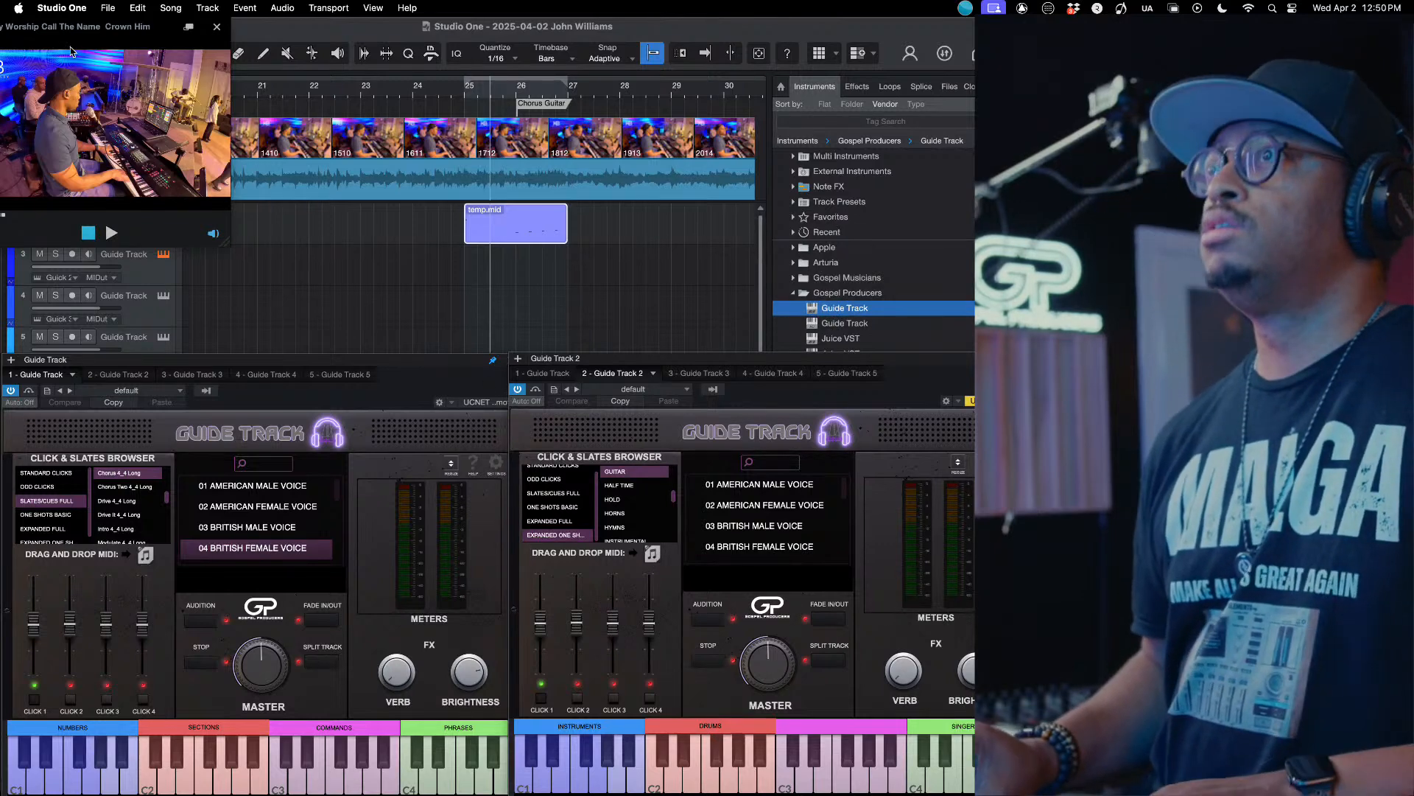
Step: Try to quit Studio One
{"action": "left_click", "coordinate": [82, 10]}
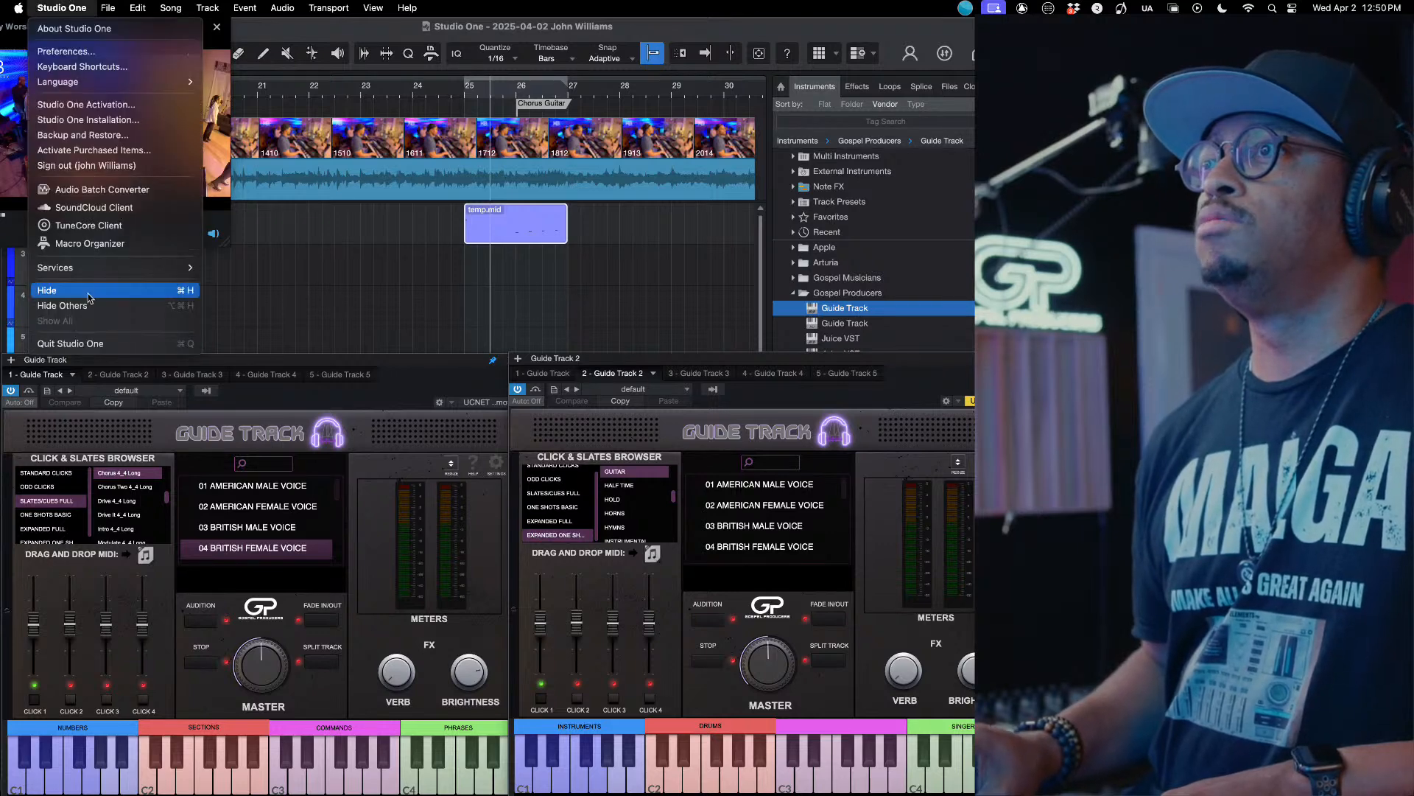
{"action": "left_click", "coordinate": [81, 343]}
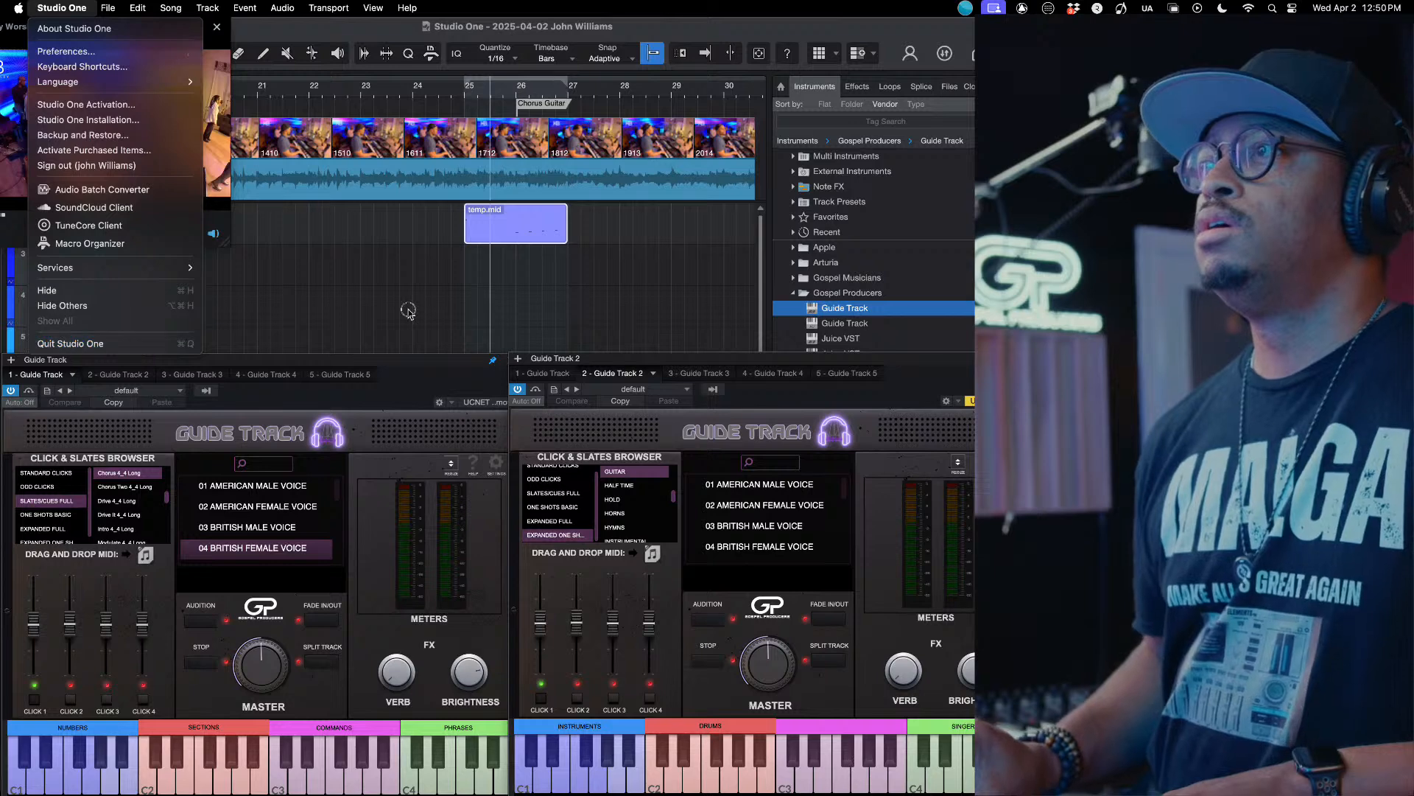